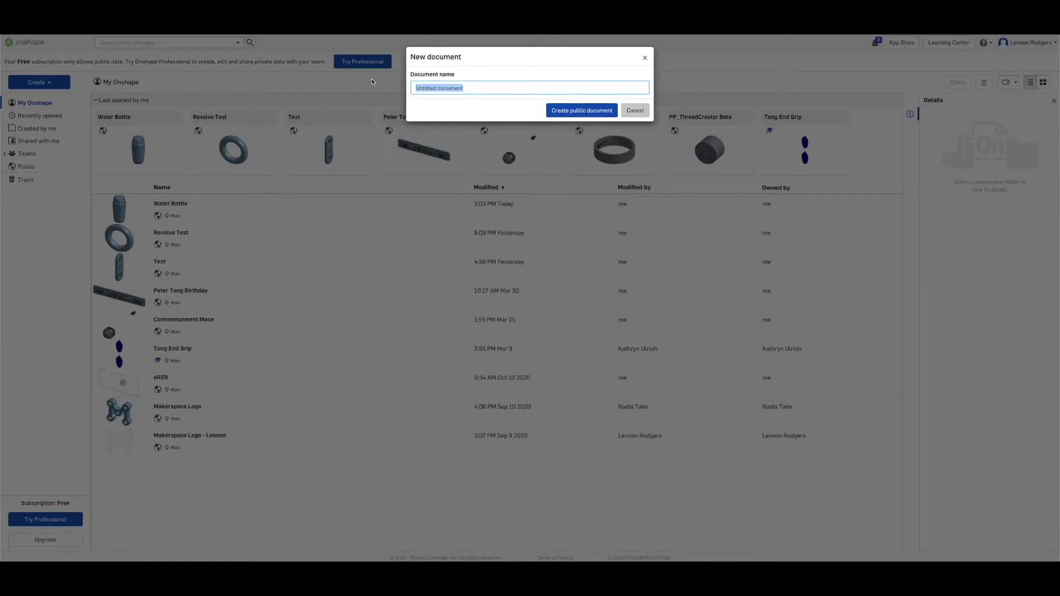
Step: Create a new public document named Test 2
key(Return)
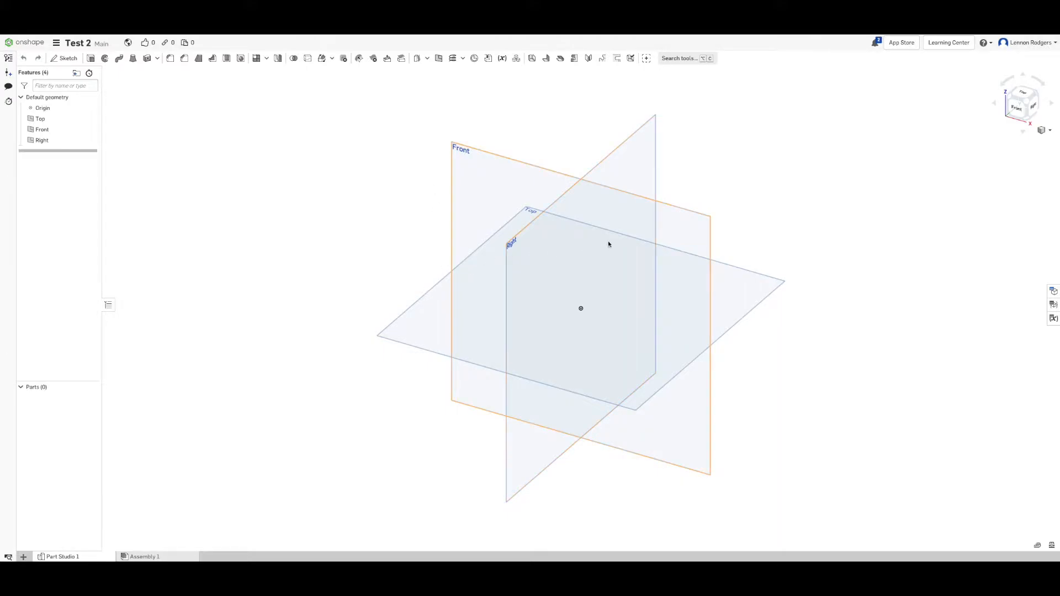
Step: Examine the default Front, Top and Right planes from several angles, including the standard top and side views
right_drag(650, 227, 645, 221)
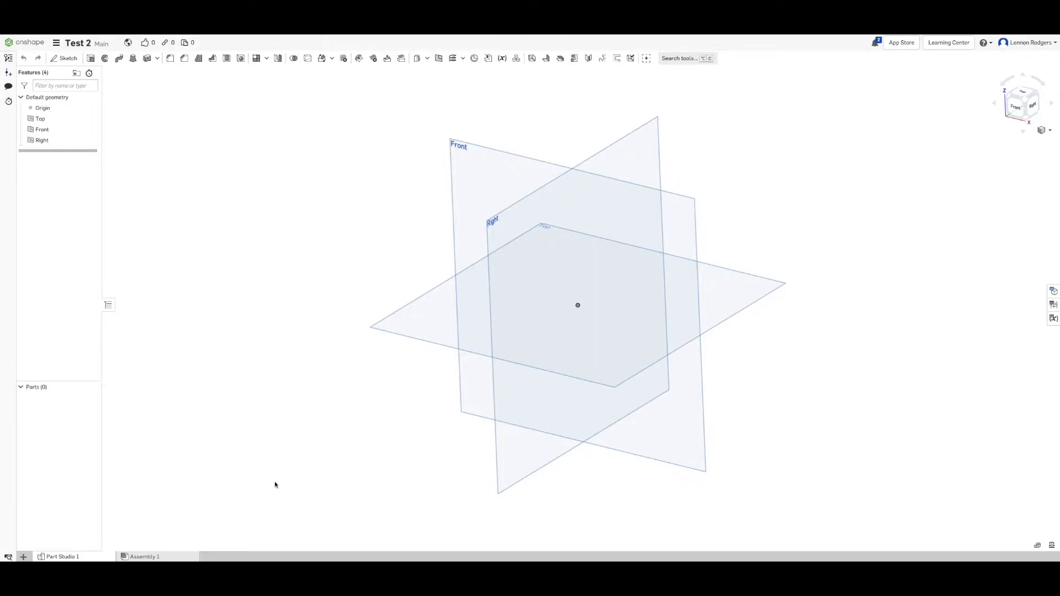
right_drag(678, 231, 520, 200)
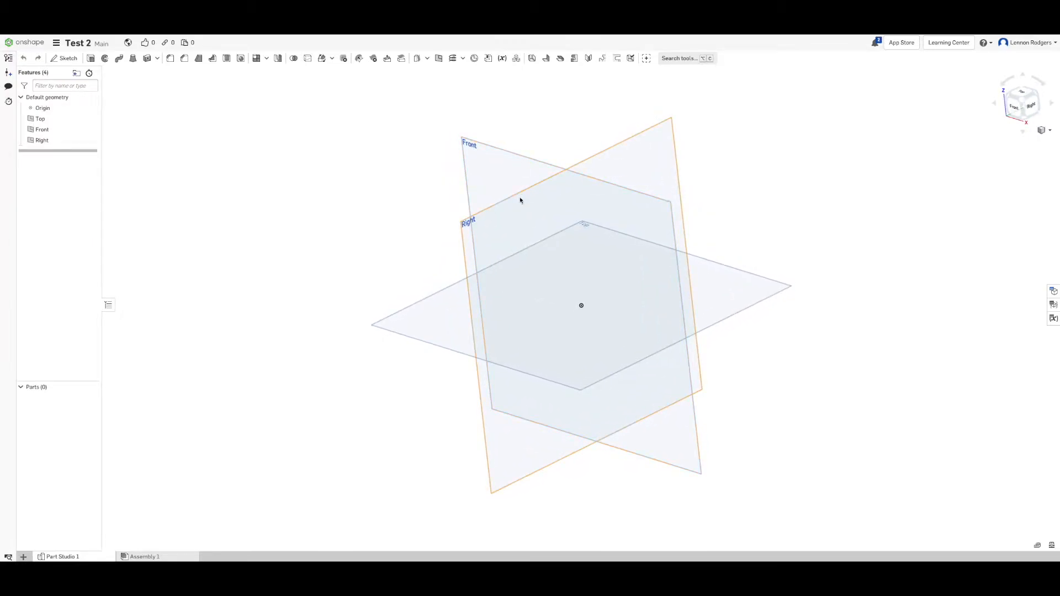
mouse_move(604, 239)
right_down()
mouse_move(603, 254)
mouse_move(588, 246)
right_up()
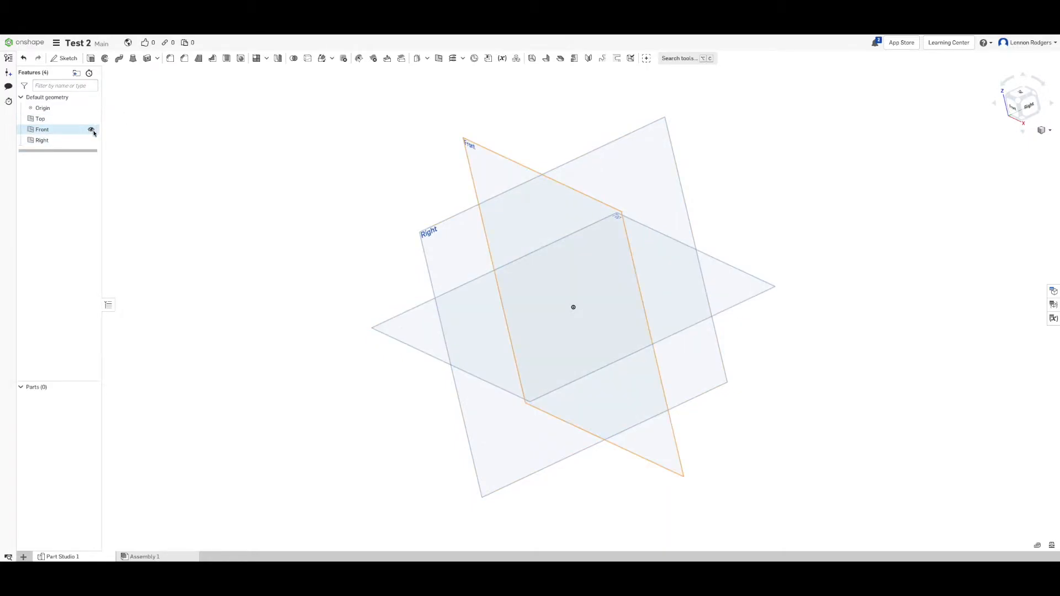
right_drag(498, 213, 521, 208)
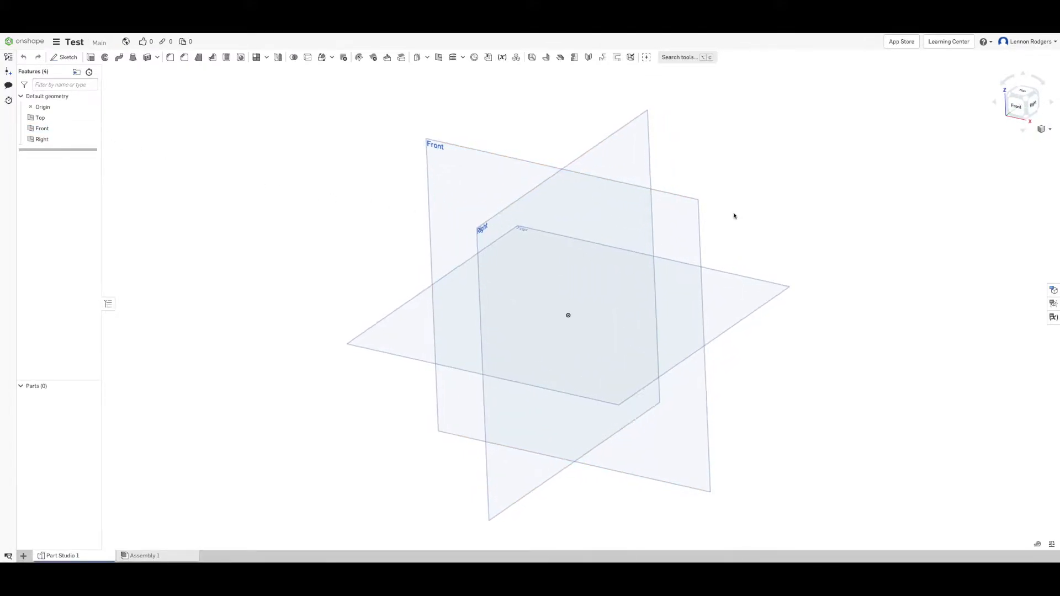
right_drag(734, 215, 731, 237)
middle_drag(731, 237, 679, 235)
right_drag(679, 235, 648, 217)
click(660, 208)
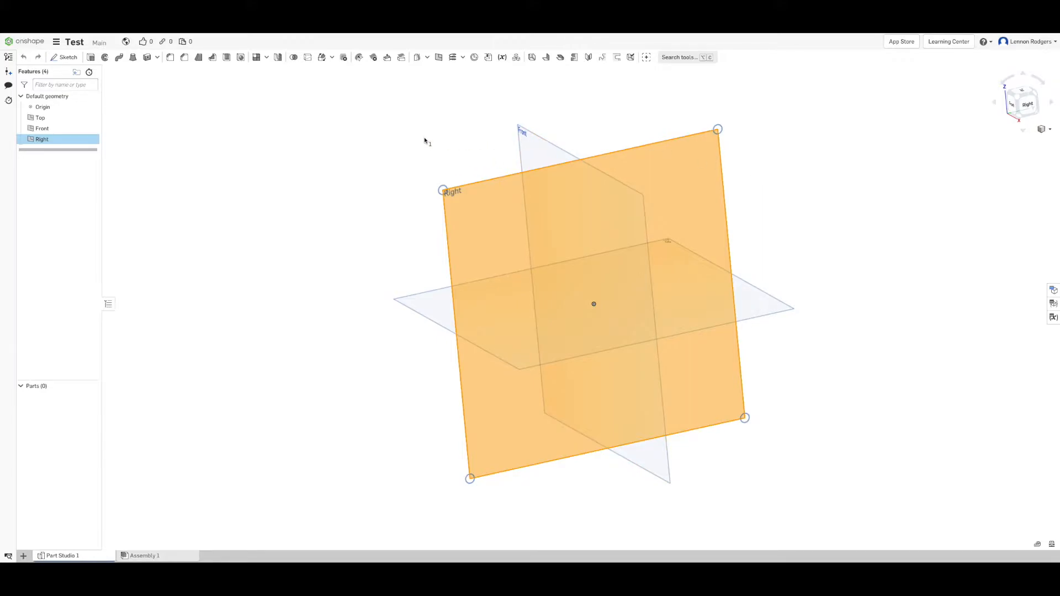
click(374, 147)
right_drag(424, 212, 434, 209)
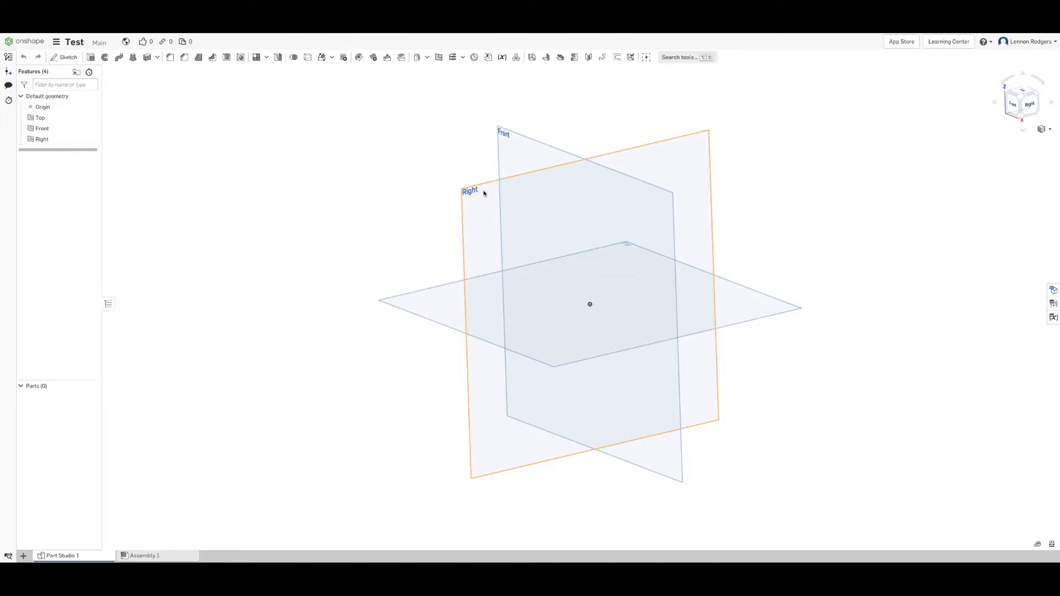
mouse_move(484, 194)
right_down()
mouse_move(502, 206)
mouse_move(540, 204)
mouse_move(503, 198)
right_up()
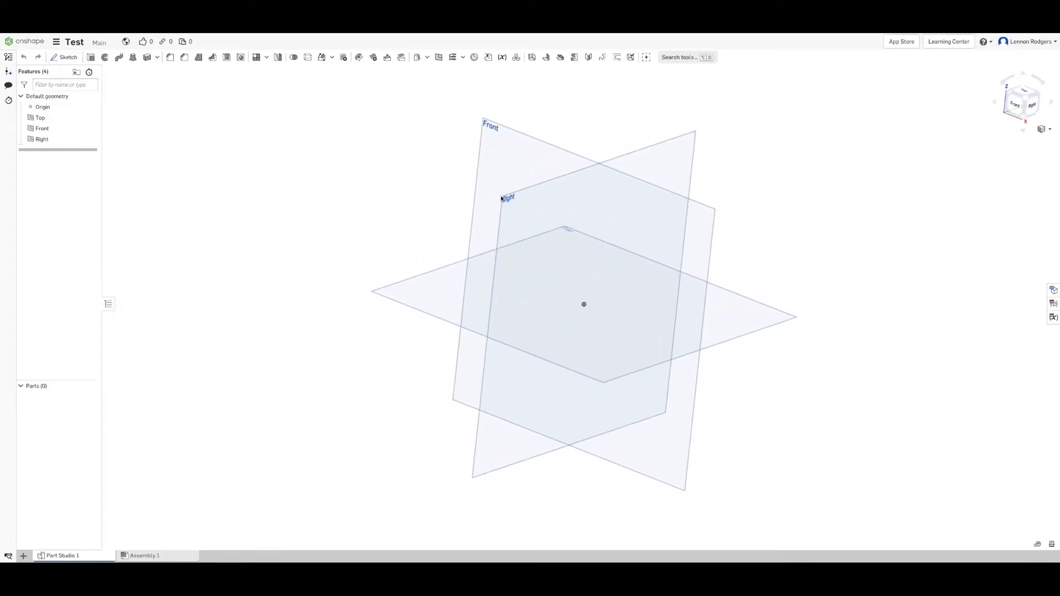
right_drag(497, 155, 519, 196)
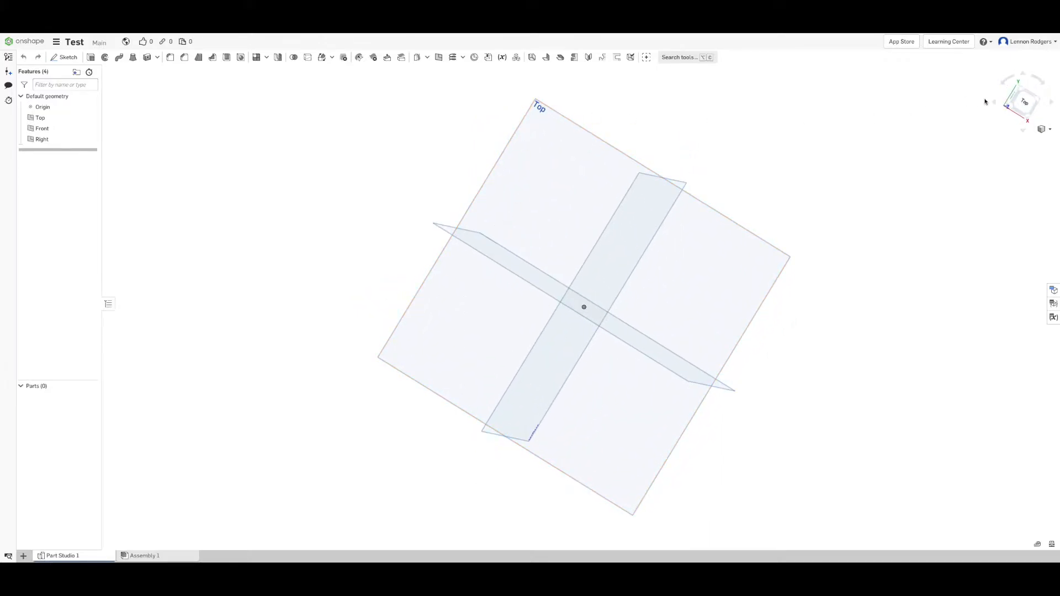
click(1023, 103)
right_drag(938, 200, 897, 204)
click(1031, 101)
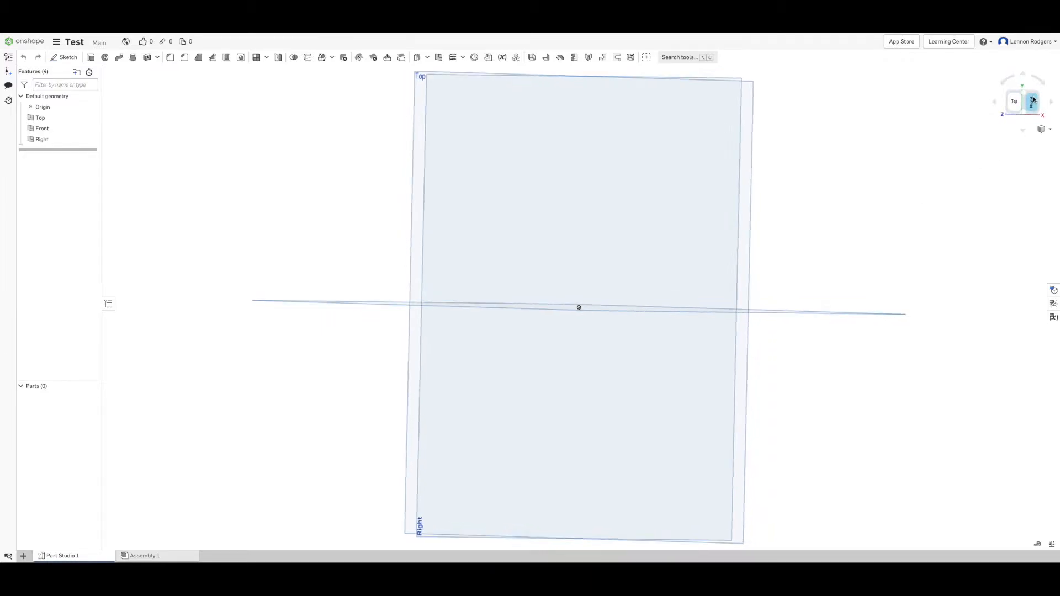
scroll(602, 160, down, 2)
right_drag(600, 159, 689, 201)
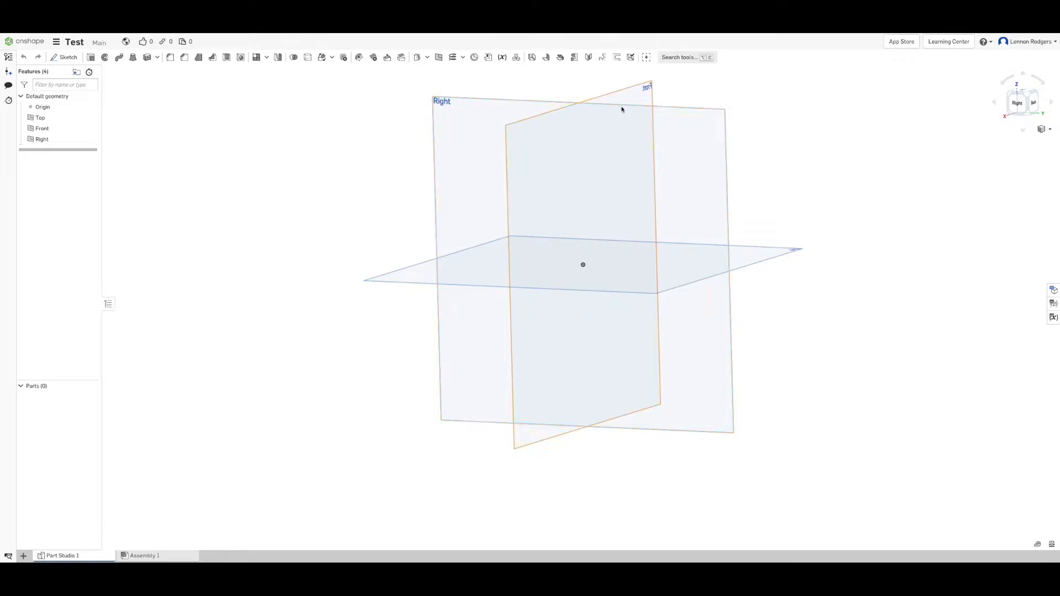
Step: Start a new sketch on the Right plane
click(715, 155)
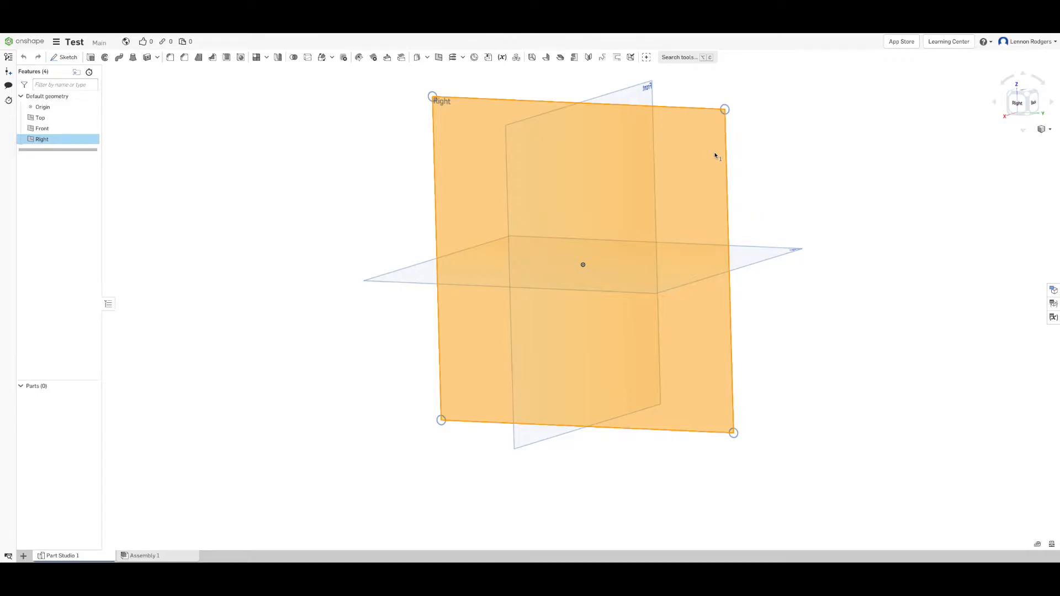
click(784, 154)
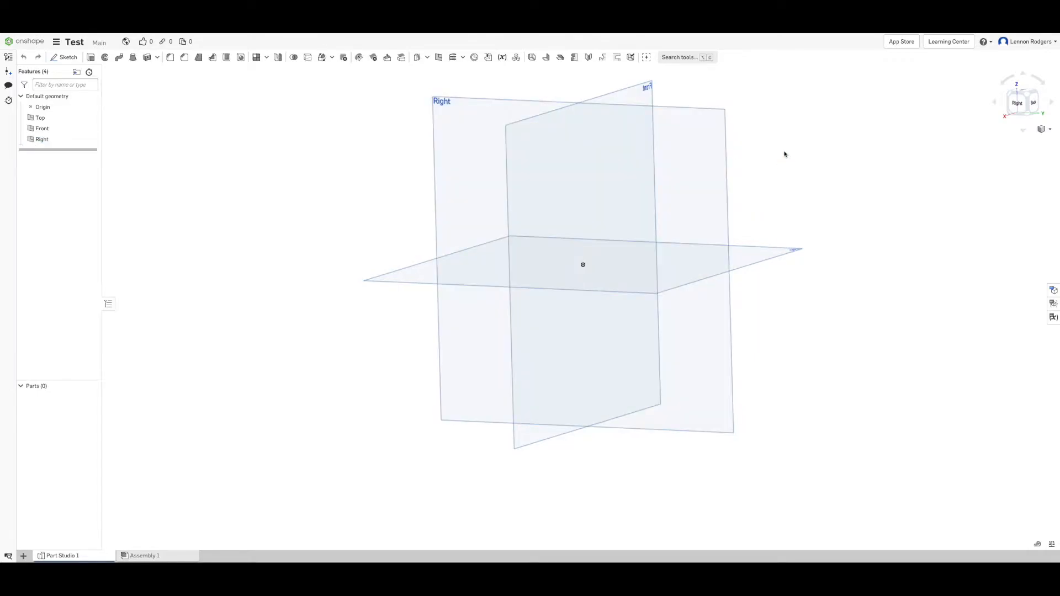
click(710, 154)
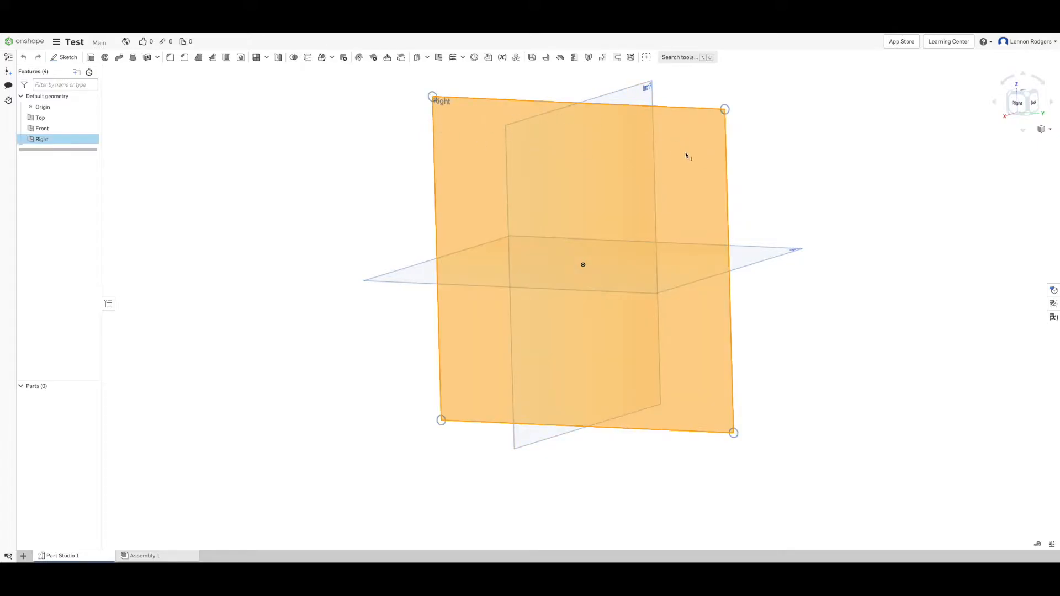
click(67, 57)
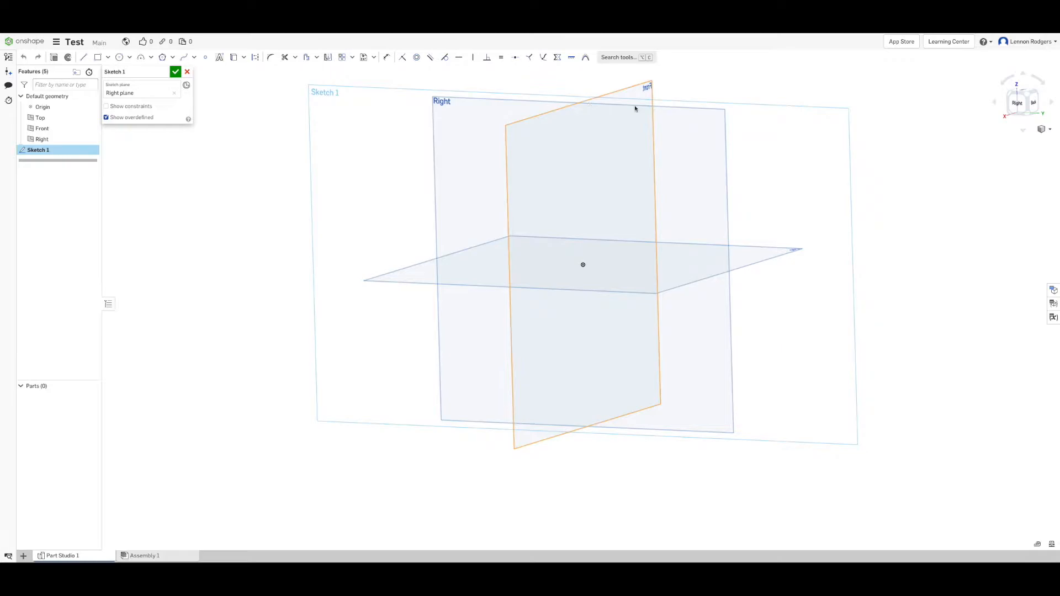
Step: Draw a centre-point circle about 4.04 in in diameter, centred on the origin of the Right plane
click(1017, 106)
scroll(697, 212, down, 2)
scroll(697, 213, down, 2)
scroll(696, 212, up, 1)
scroll(694, 213, down, 3)
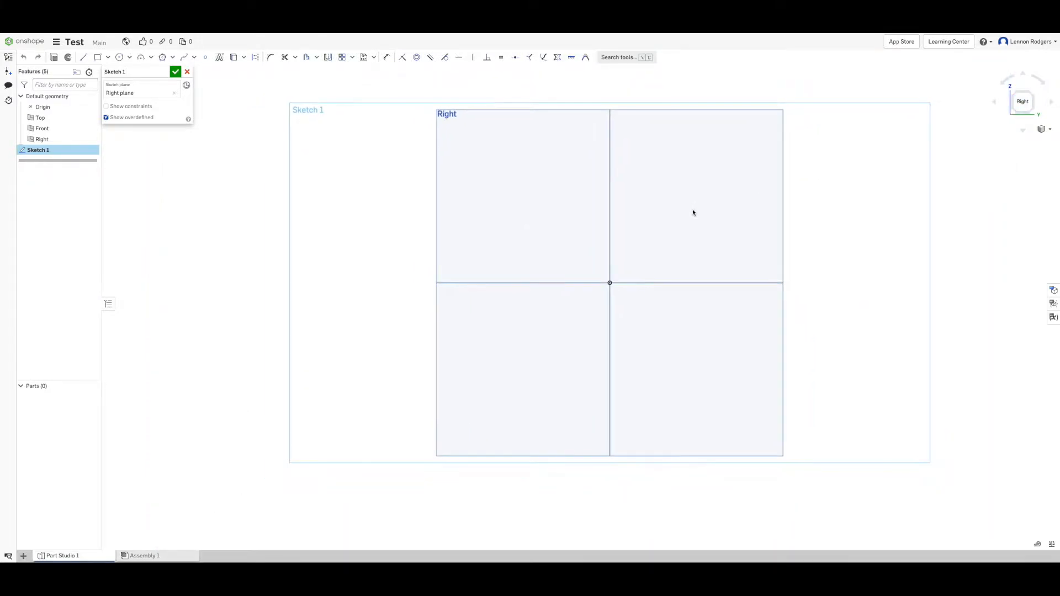
scroll(693, 212, up, 2)
scroll(693, 211, down, 2)
mouse_move(694, 211)
middle_down()
mouse_move(595, 203)
mouse_move(683, 210)
mouse_move(605, 211)
middle_up()
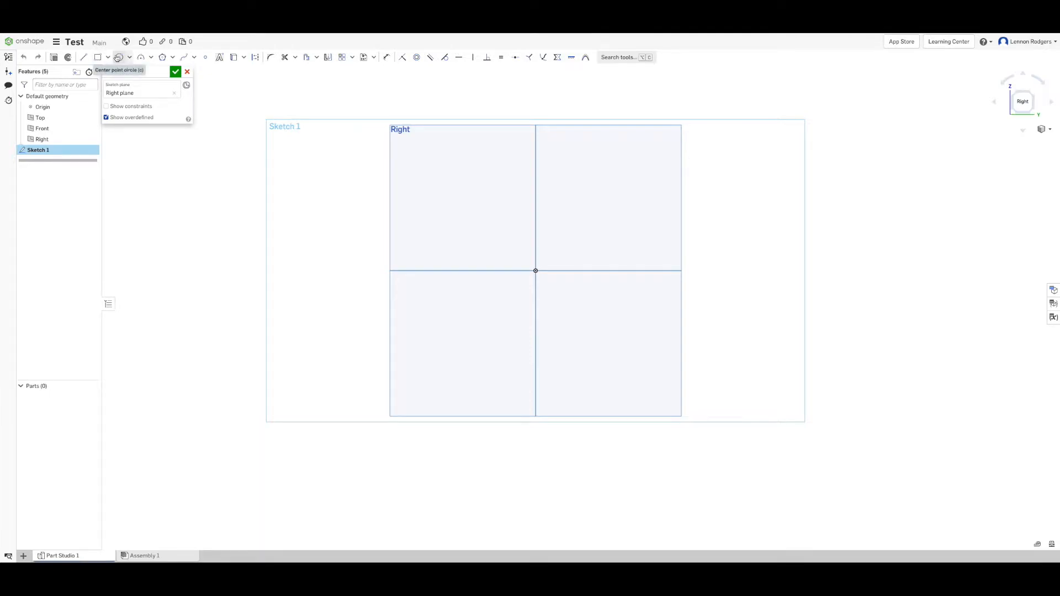
click(120, 58)
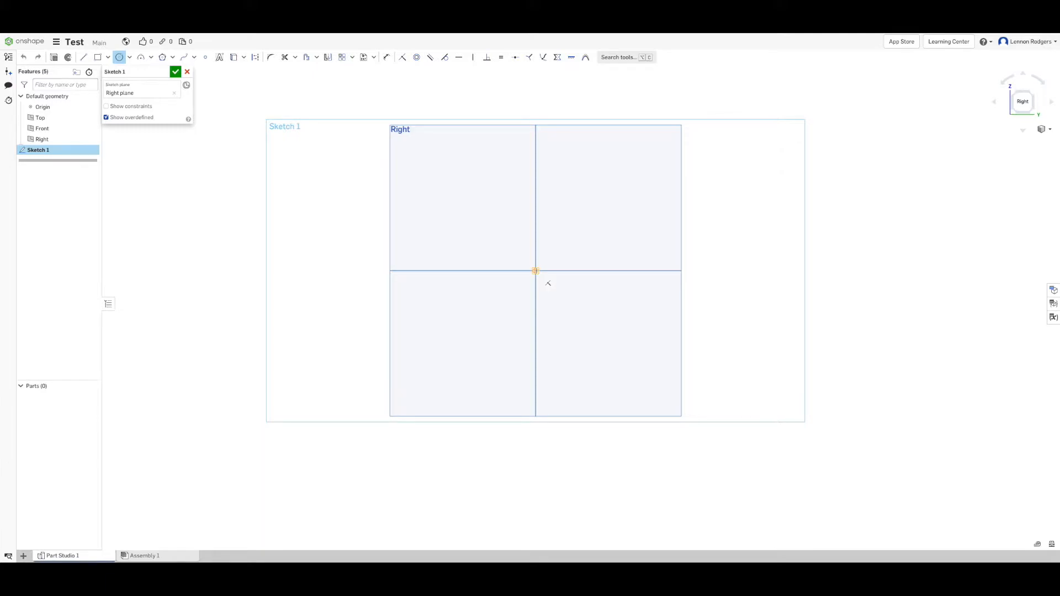
click(536, 270)
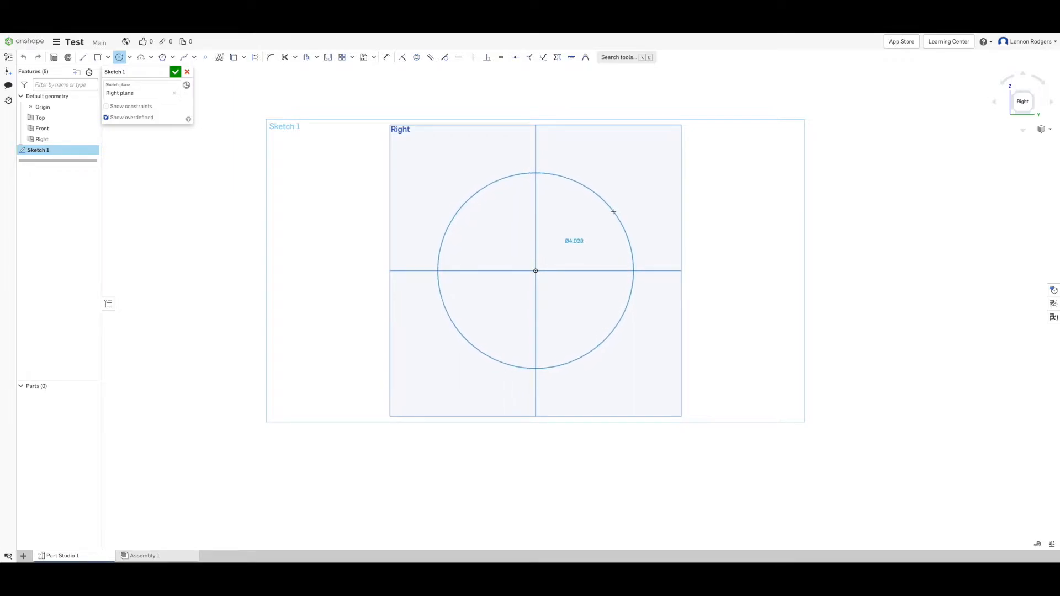
click(613, 211)
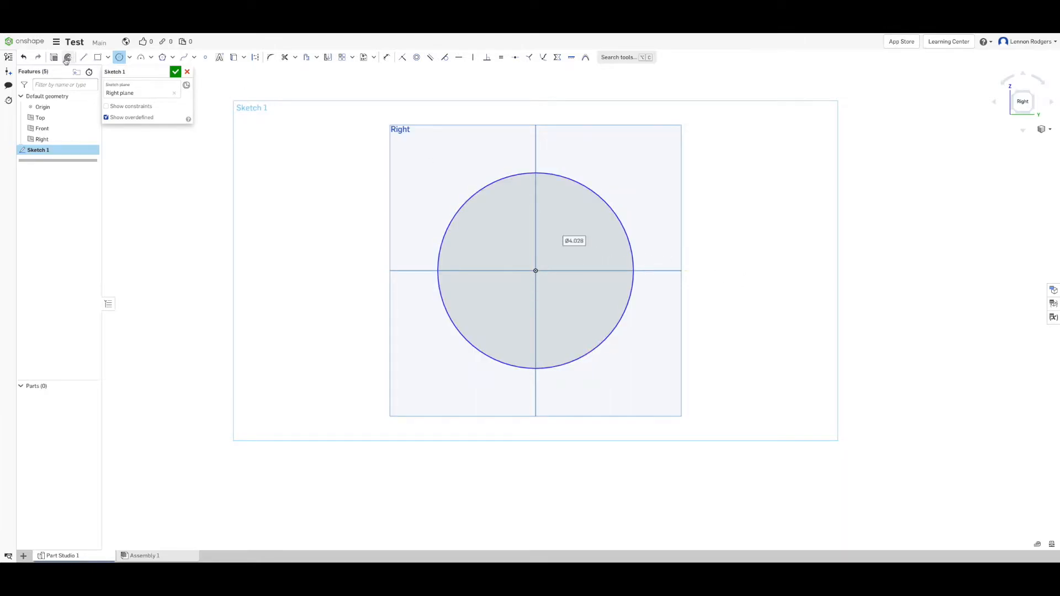
Step: Draw a concentric inner circle about 1.89 in in diameter at the origin and finish the sketch
click(535, 270)
click(553, 228)
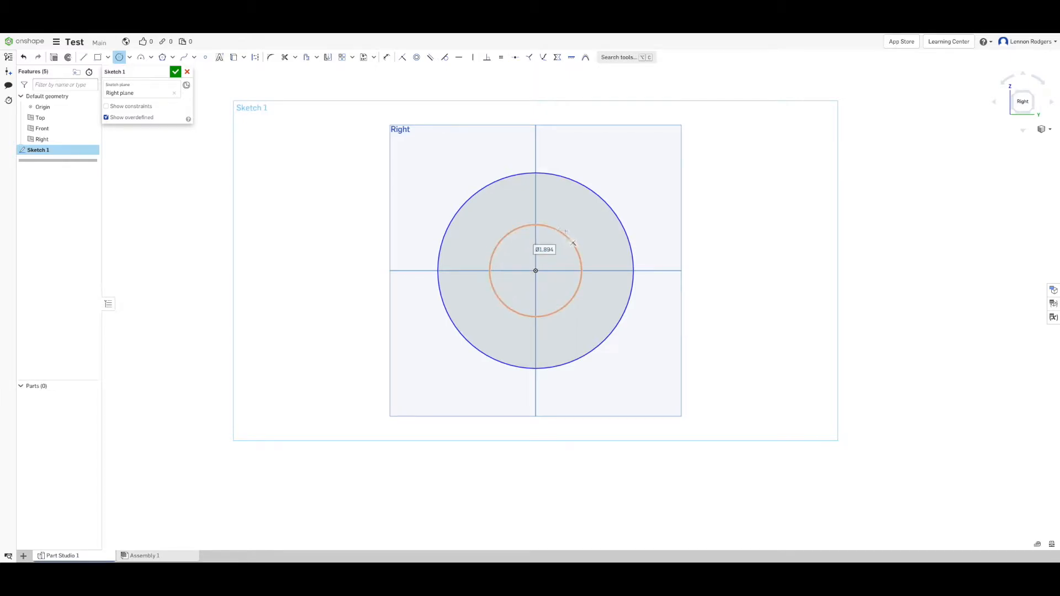
click(175, 72)
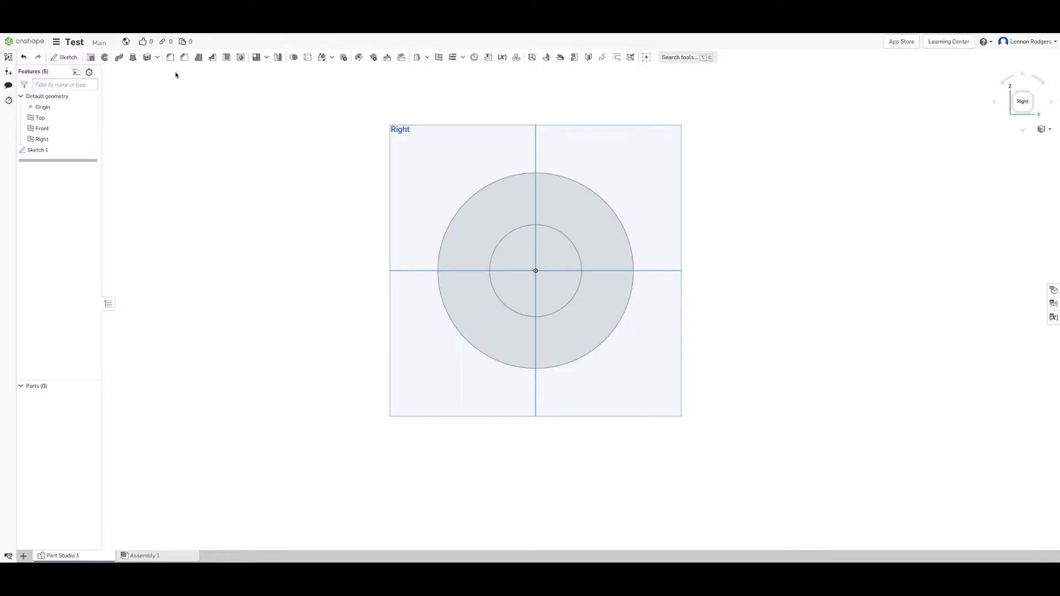
Step: Rename the two-circle sketch as Donut
right_click(45, 152)
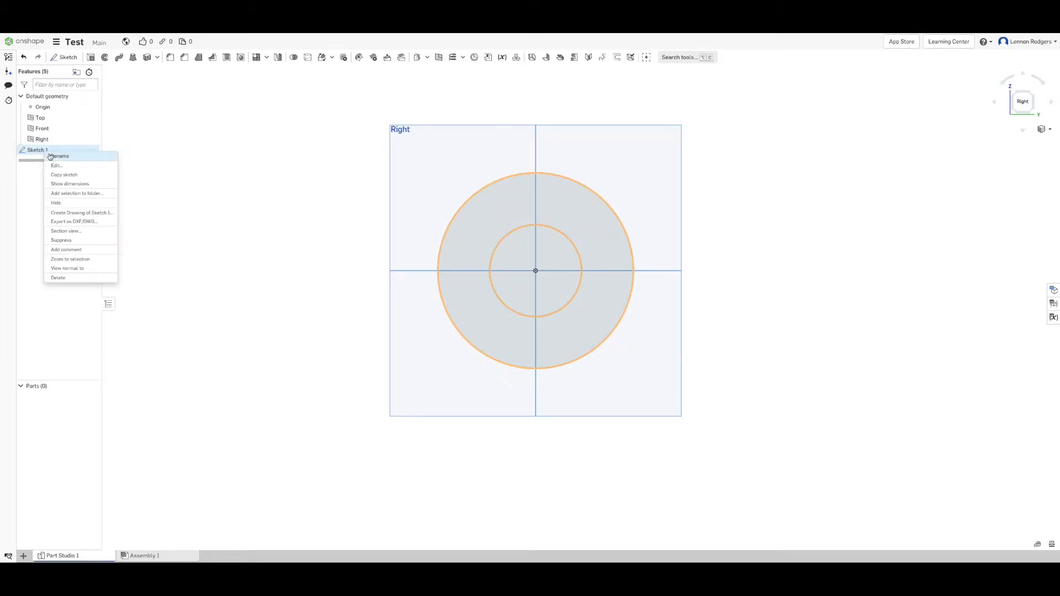
click(50, 157)
text(Donut)
key(Return)
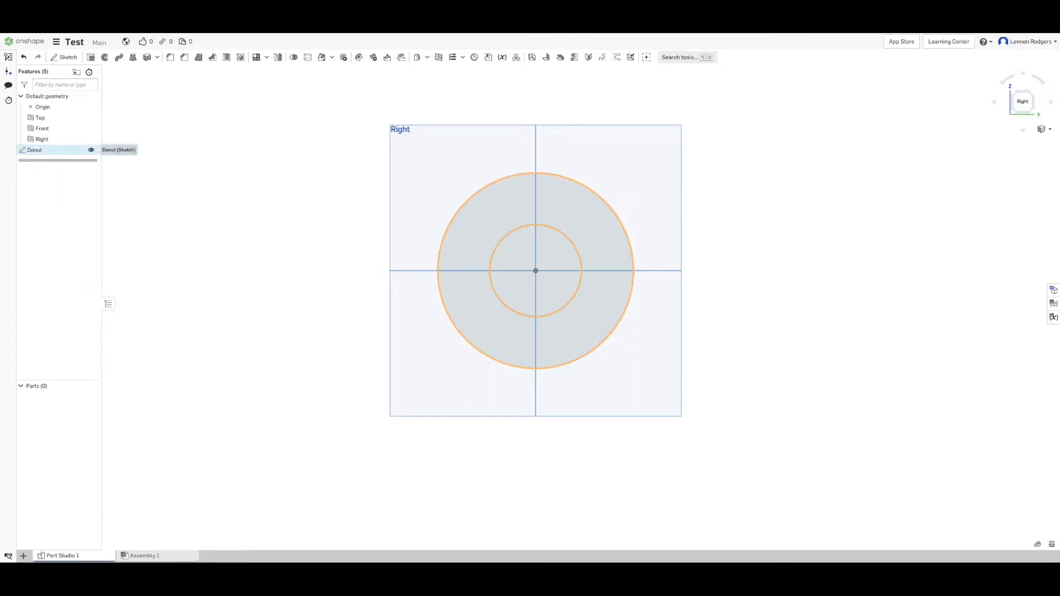
Step: Extrude the ring region between the two circles as a new blind solid, pulling its depth to about 2.97 in
mouse_move(696, 223)
right_down()
mouse_move(659, 249)
mouse_move(620, 251)
mouse_move(644, 258)
mouse_move(660, 237)
mouse_move(688, 237)
right_up()
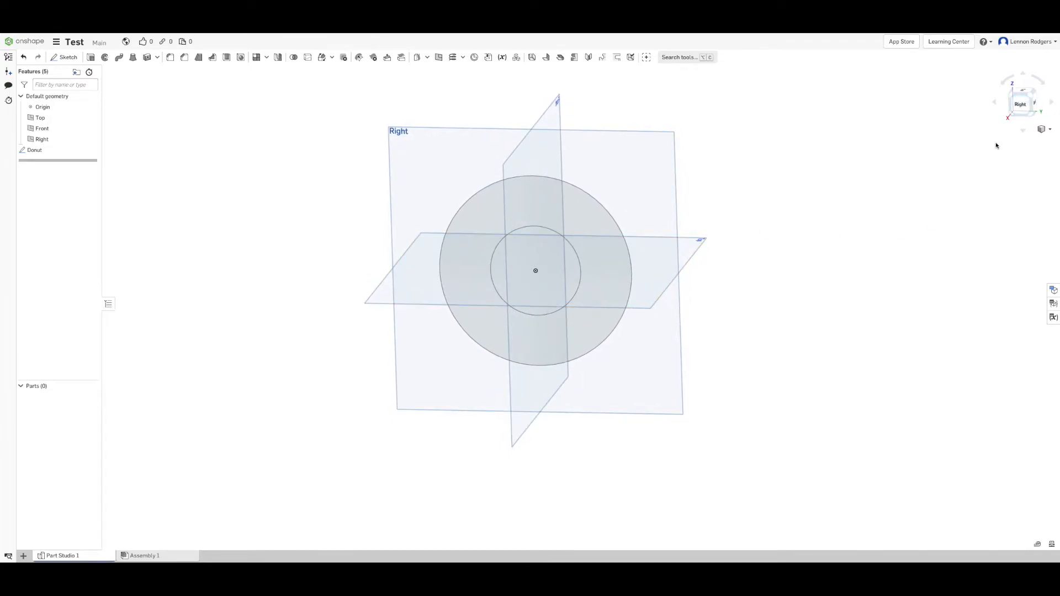
click(1020, 106)
scroll(772, 300, down, 3)
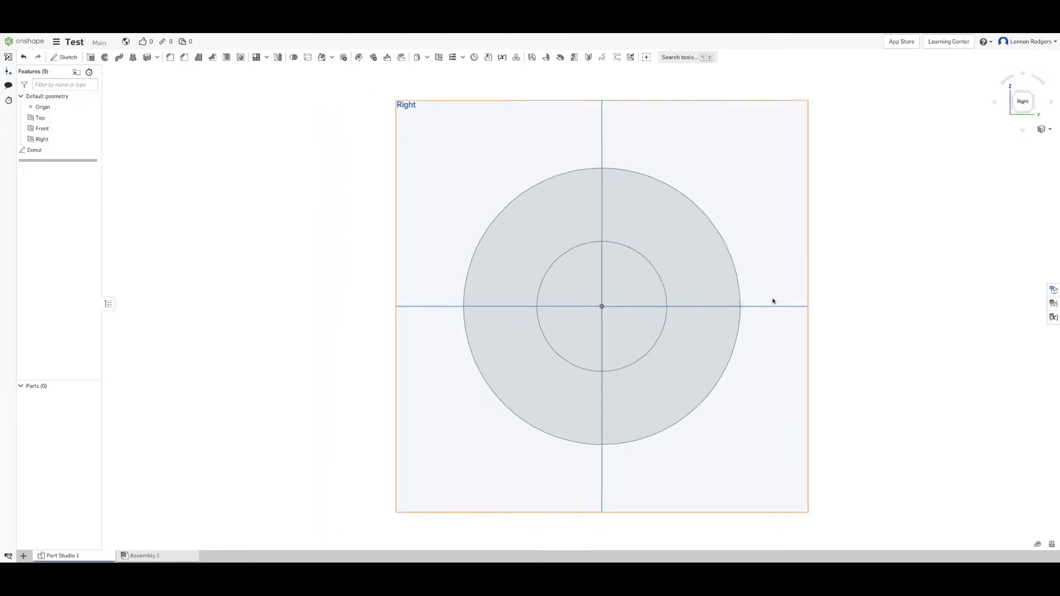
middle_drag(769, 296, 606, 288)
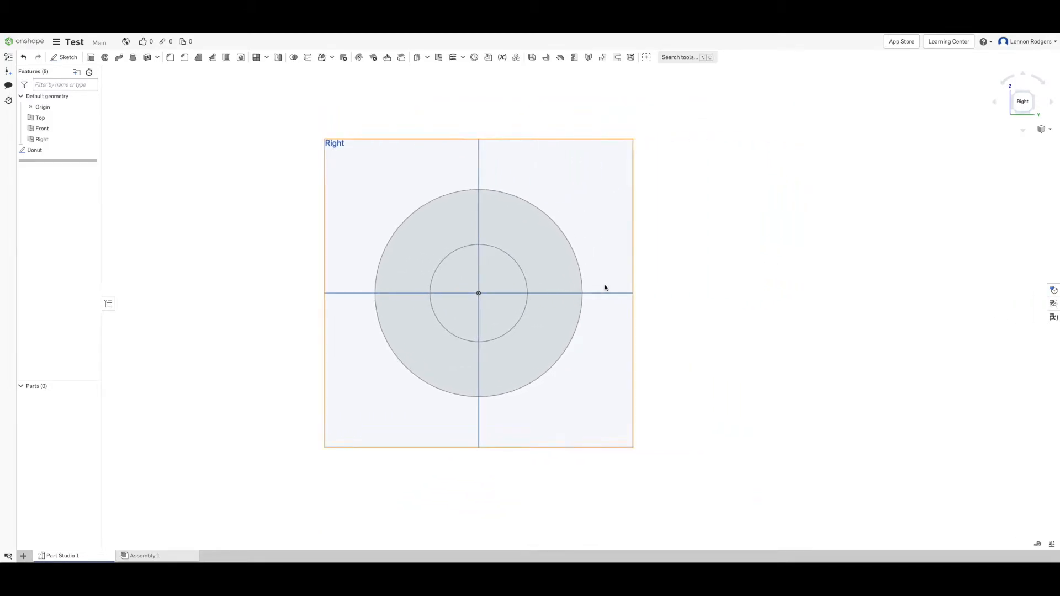
scroll(613, 285, up, 1)
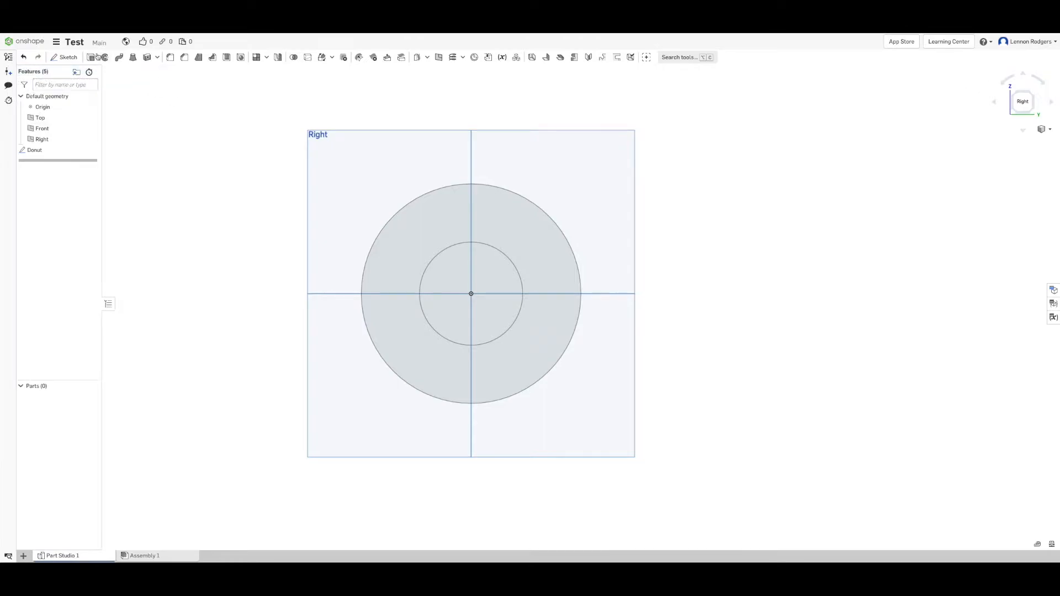
click(91, 58)
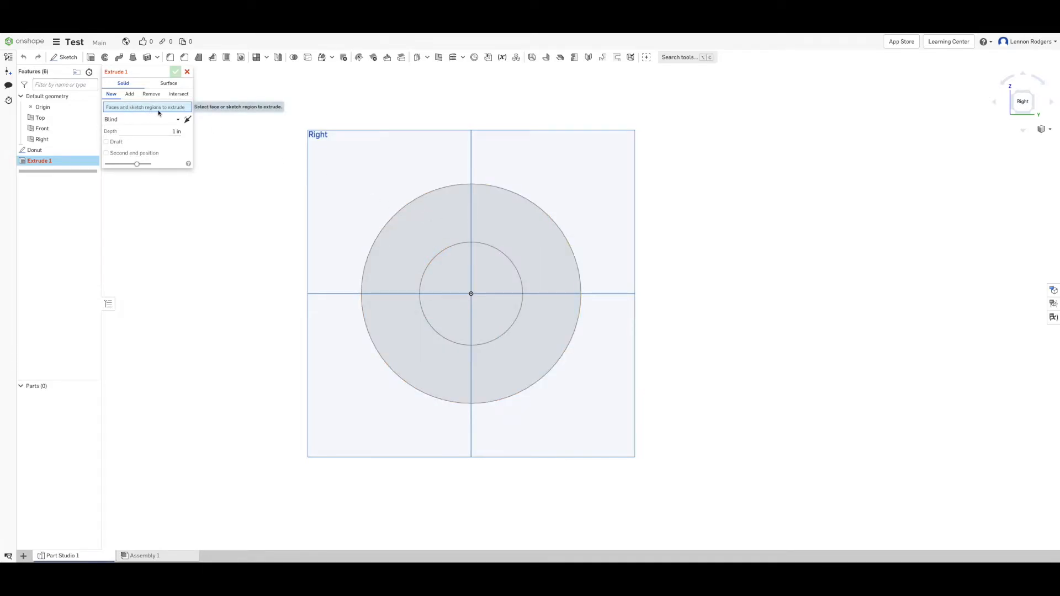
click(440, 204)
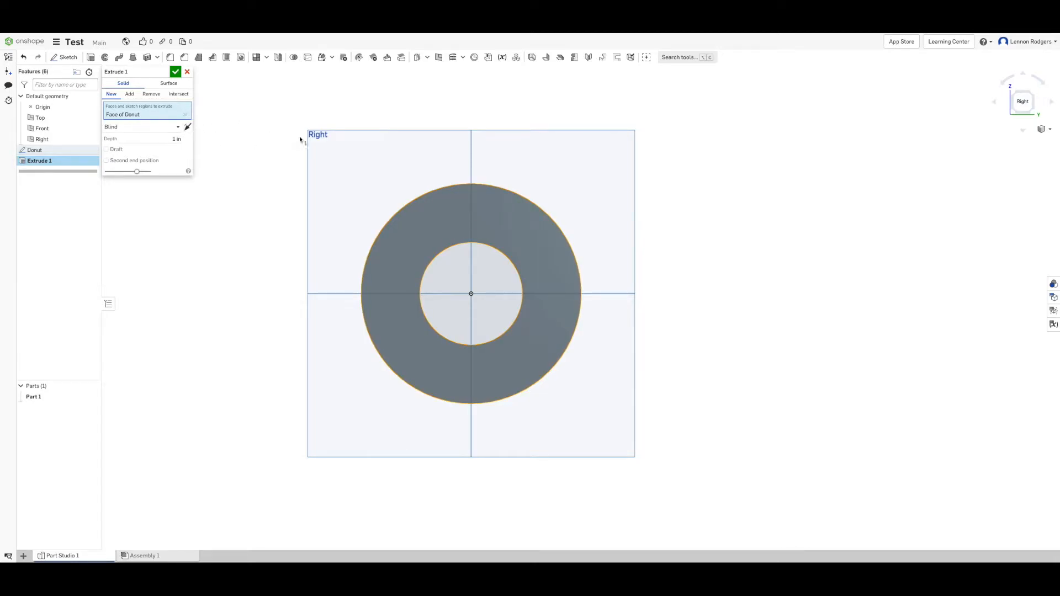
right_drag(367, 149, 315, 165)
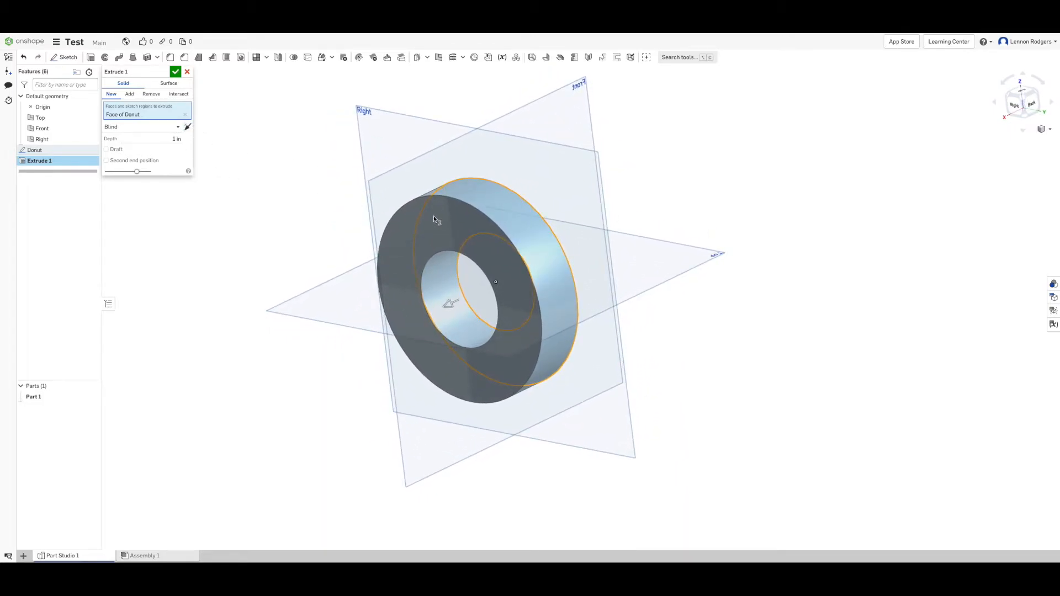
drag(450, 302, 378, 337)
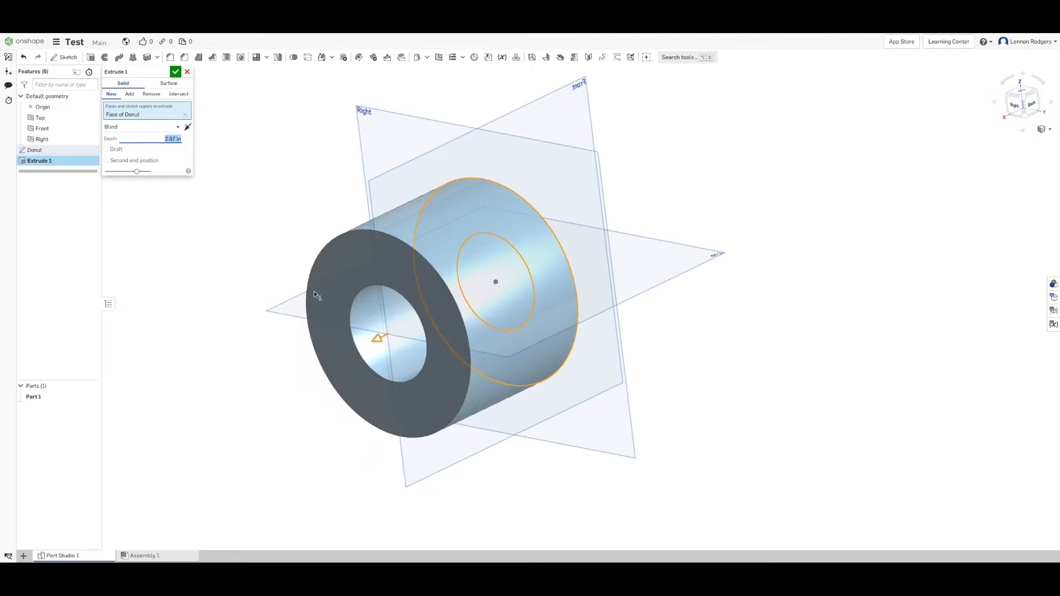
Step: Set the ring's extrusion depth to 3 in, keep it as a solid and confirm the extrusion
click(166, 139)
drag(166, 139, 206, 143)
text(3in)
key(Return)
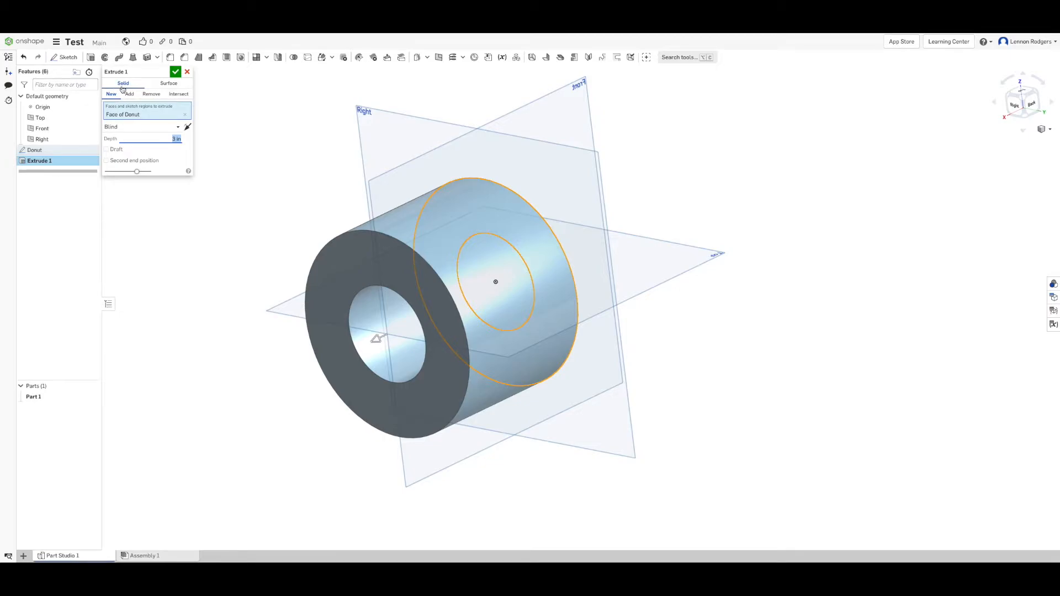
click(175, 84)
click(123, 83)
click(176, 72)
right_drag(346, 197, 370, 201)
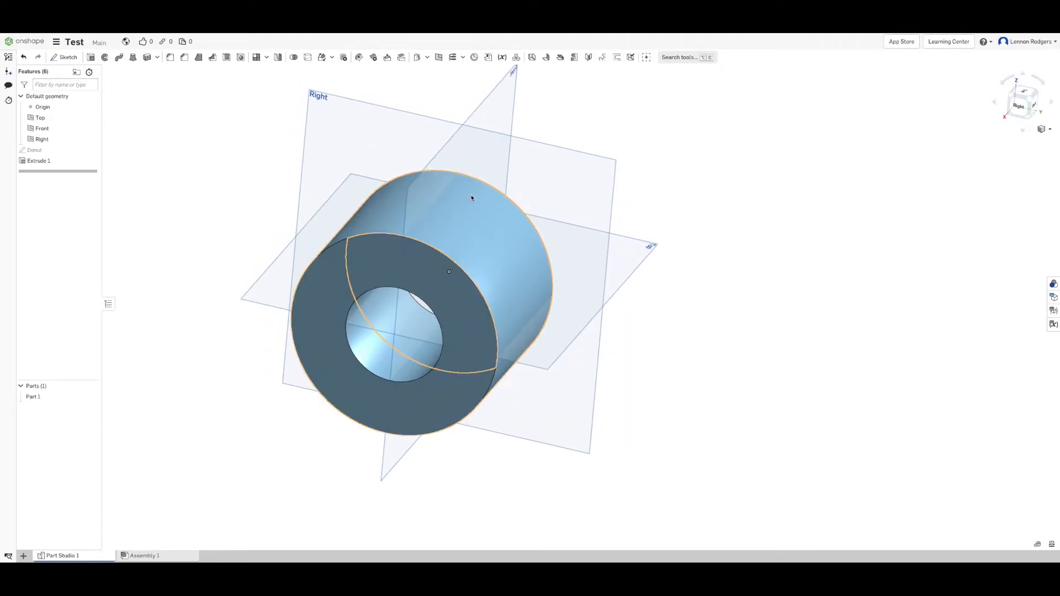
right_drag(653, 279, 632, 268)
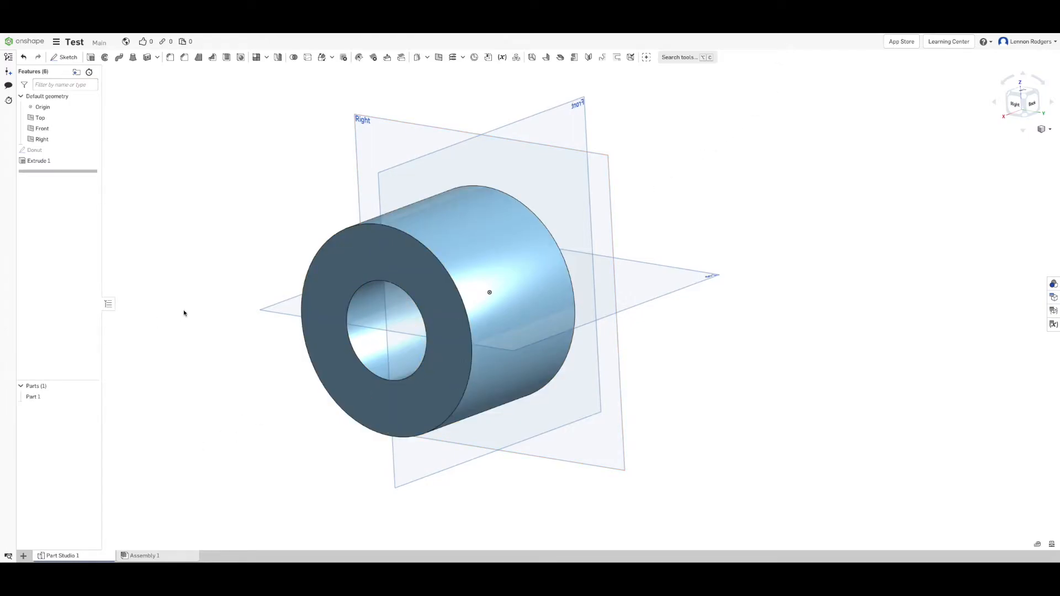
Step: Delete the Donut sketch together with the extrusion built on it
click(40, 160)
shift+click(45, 151)
right_click(46, 155)
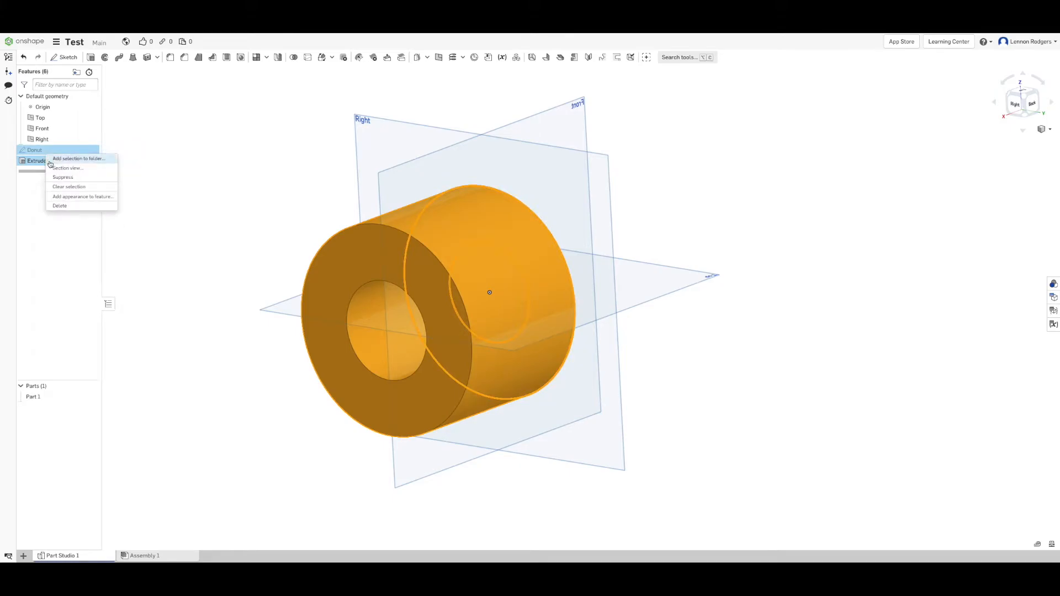
click(65, 206)
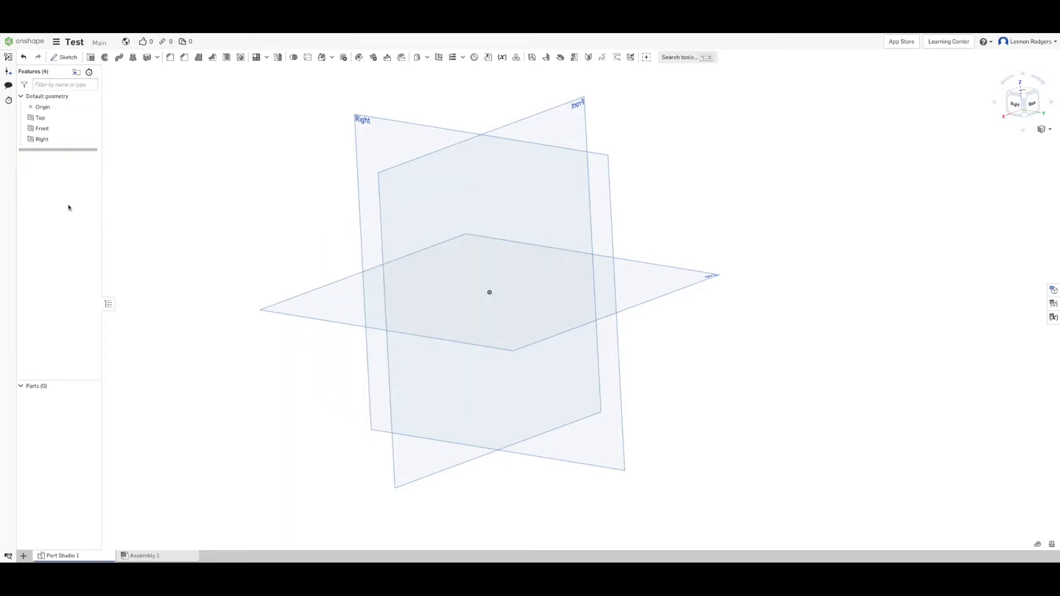
Step: Start a new sketch on the Right plane and view the plane face-on
click(1021, 111)
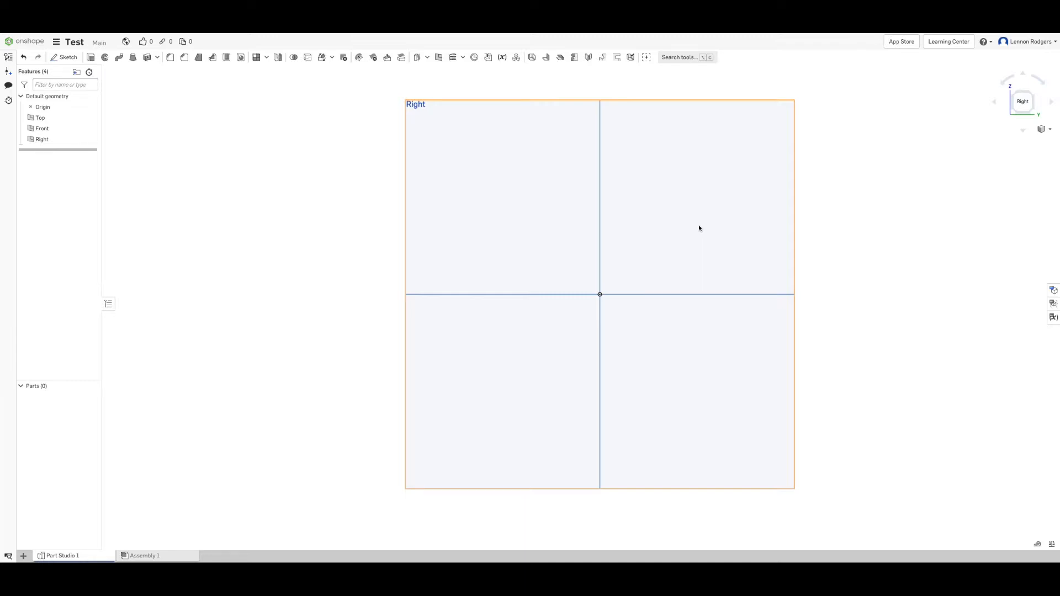
click(60, 59)
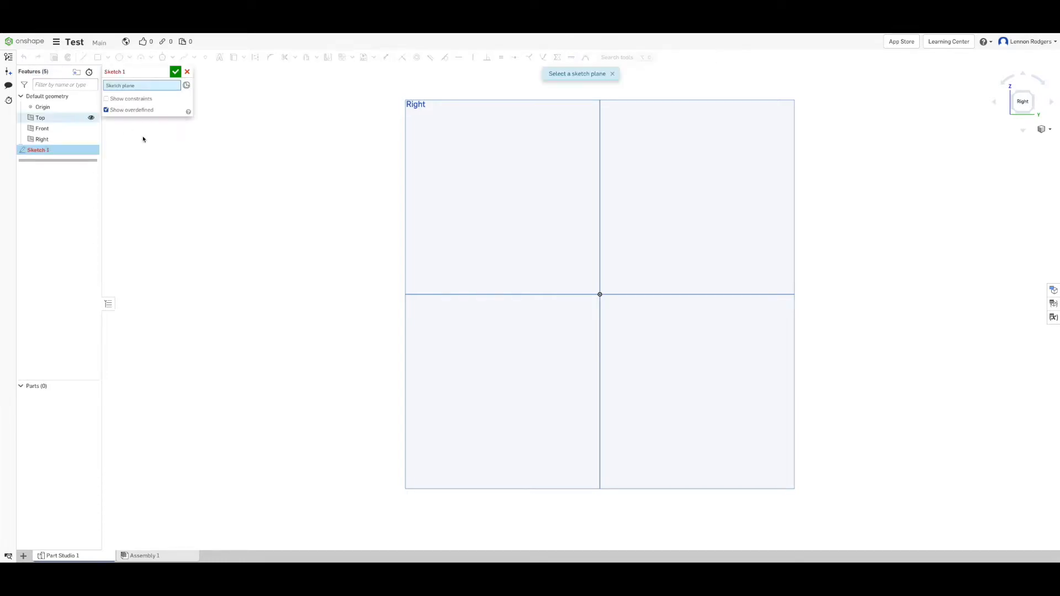
click(420, 106)
right_drag(574, 171, 534, 210)
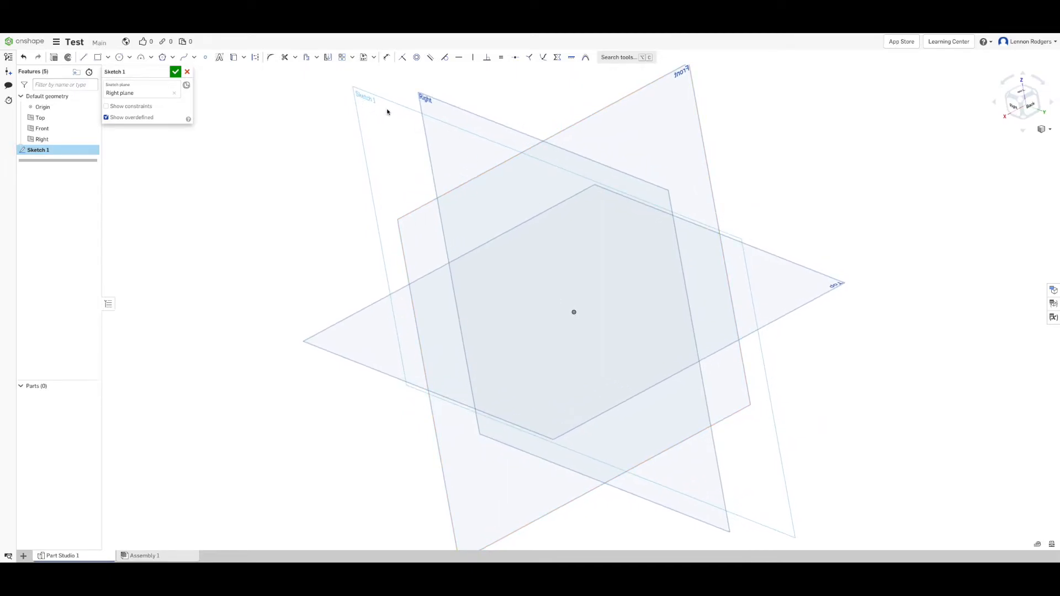
click(1018, 110)
scroll(747, 149, down, 2)
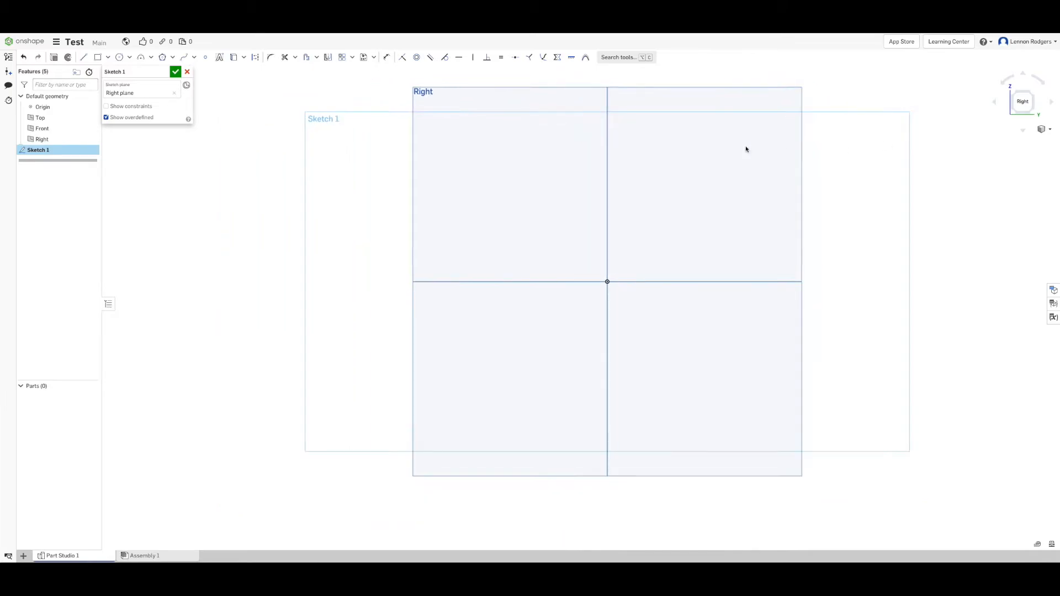
middle_drag(814, 176, 736, 180)
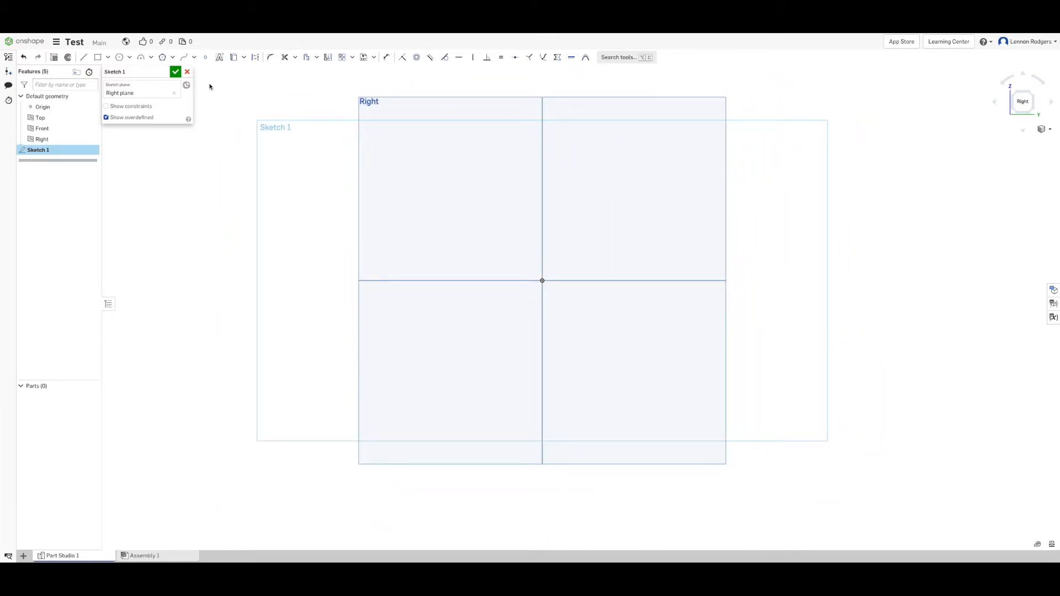
Step: Draw two concentric circles centred on the origin, about 1.29 in and 2.4 in in diameter
click(120, 57)
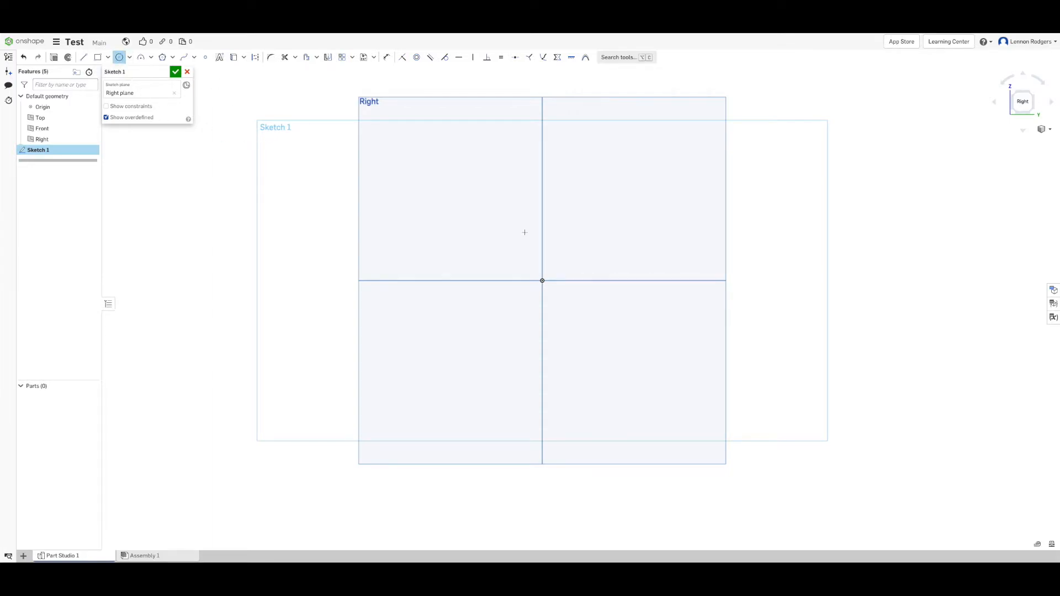
click(542, 280)
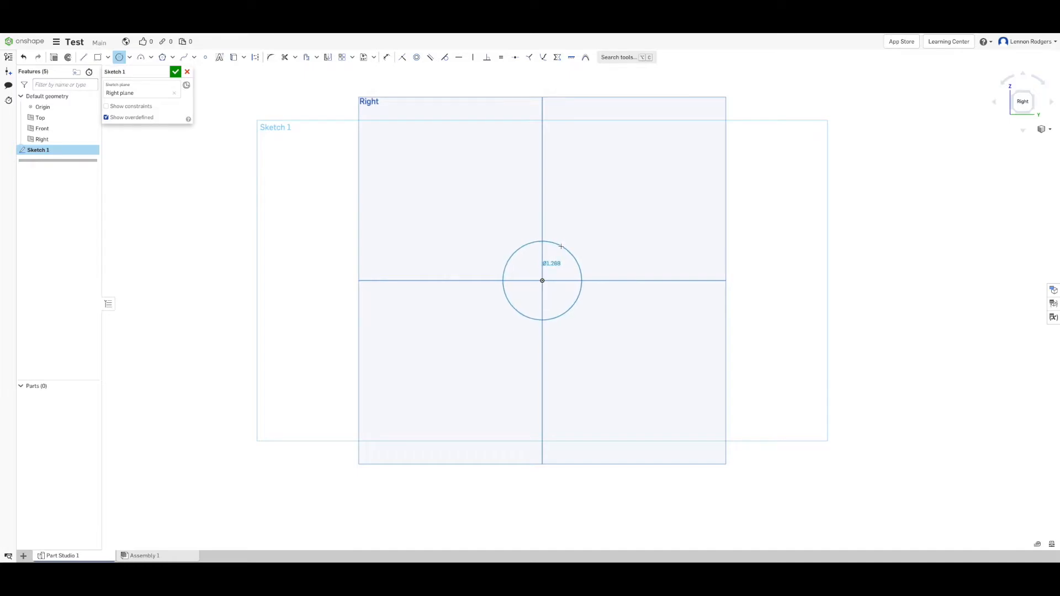
click(573, 258)
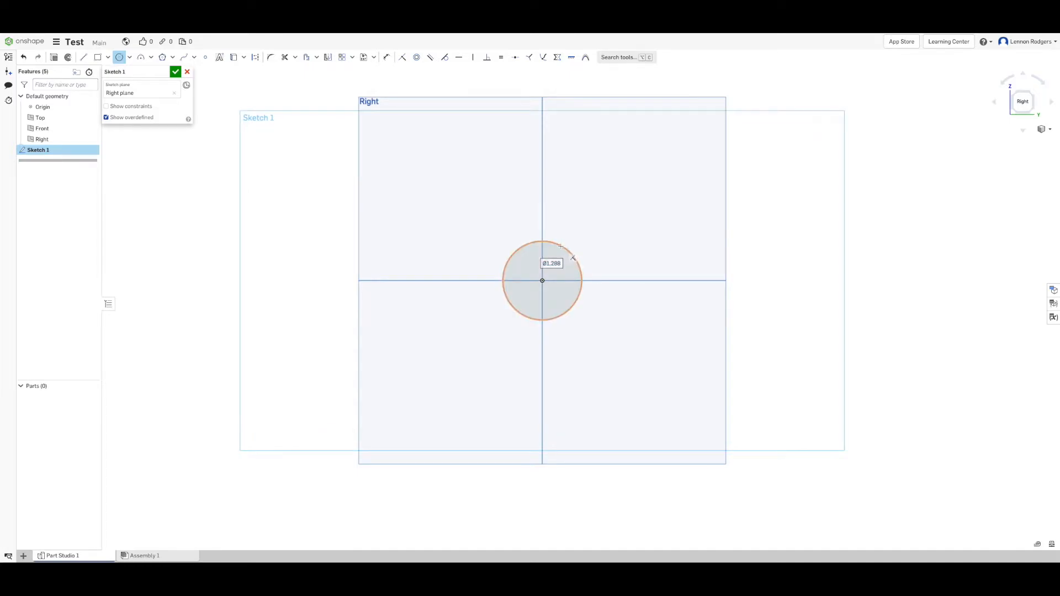
click(542, 281)
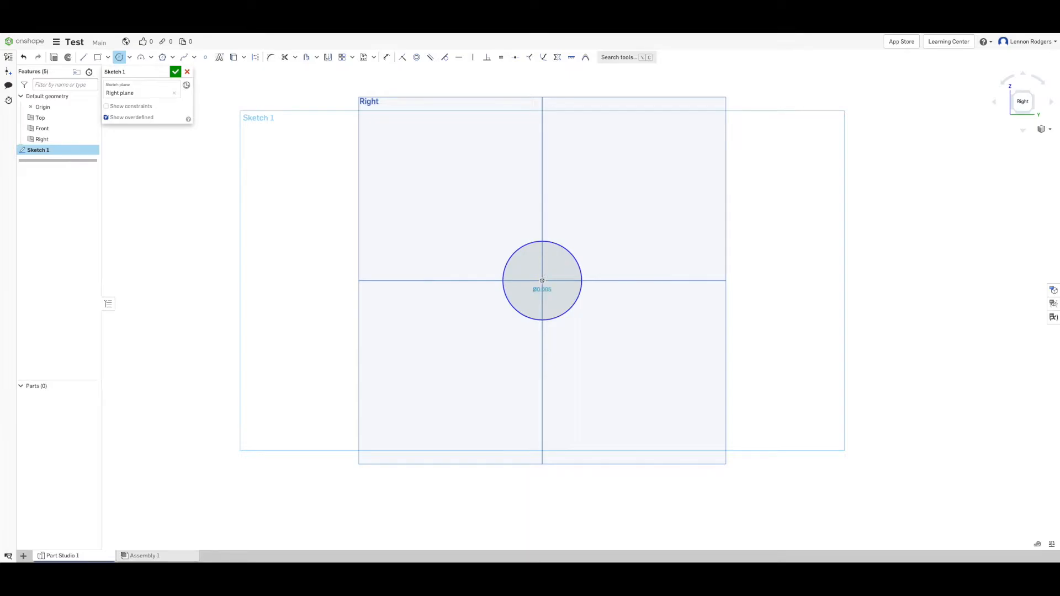
click(577, 215)
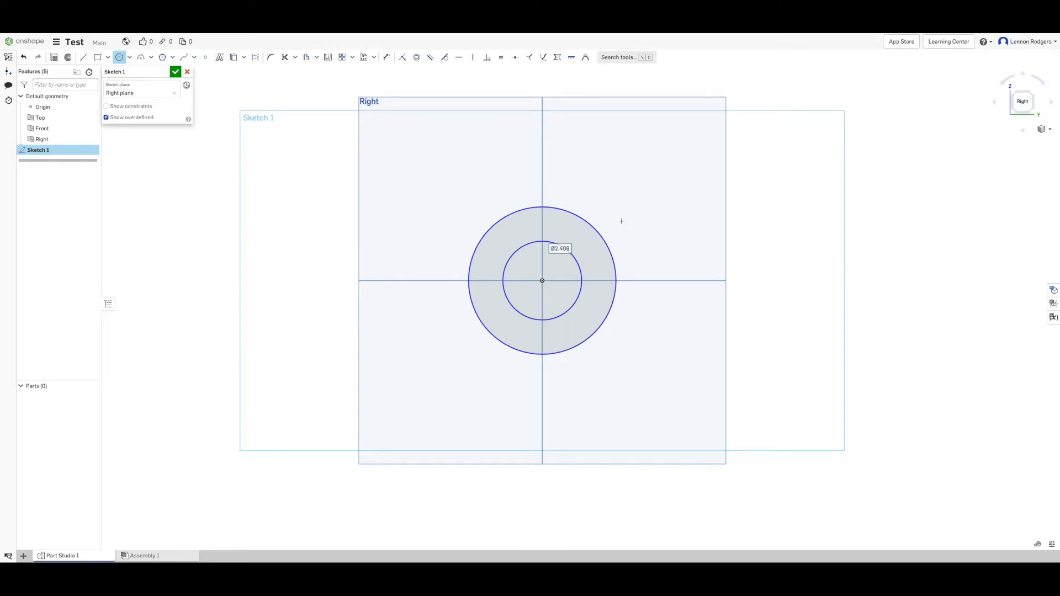
key(Escape)
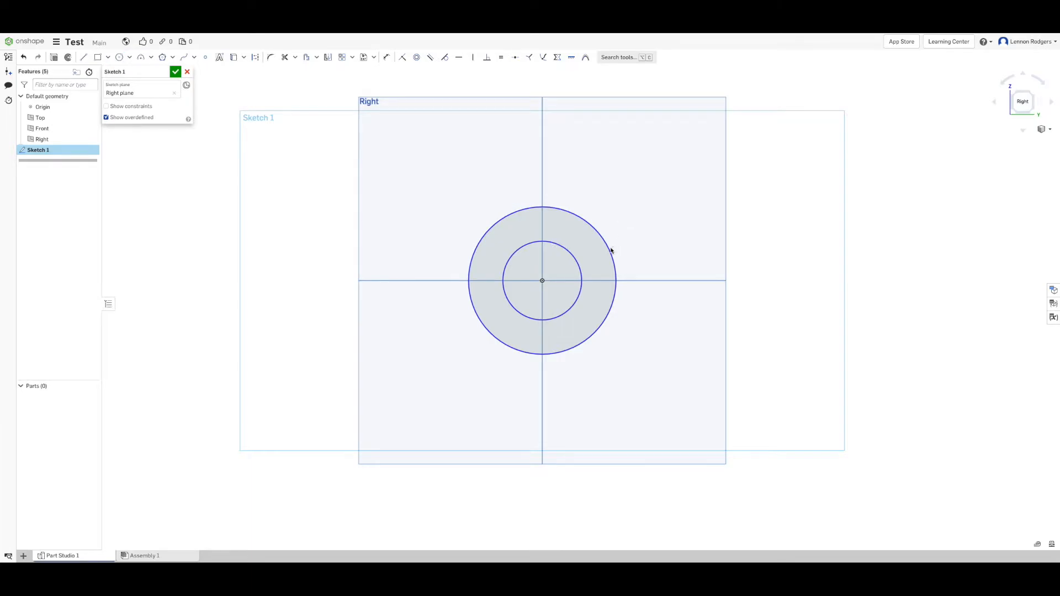
Step: Convert both concentric circles to construction geometry
click(578, 266)
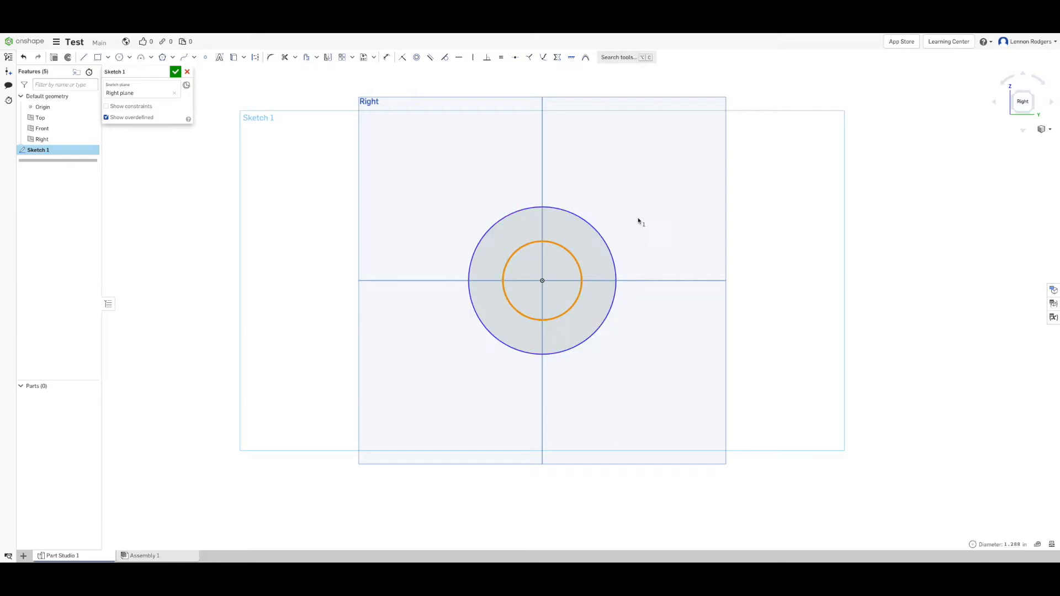
click(601, 235)
scroll(478, 116, down, 1)
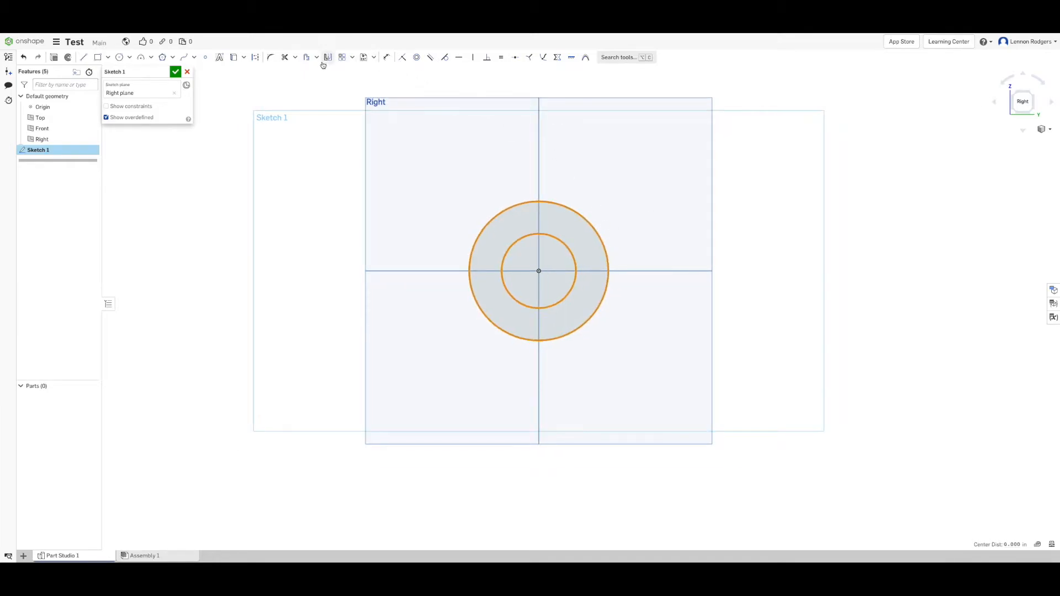
click(255, 57)
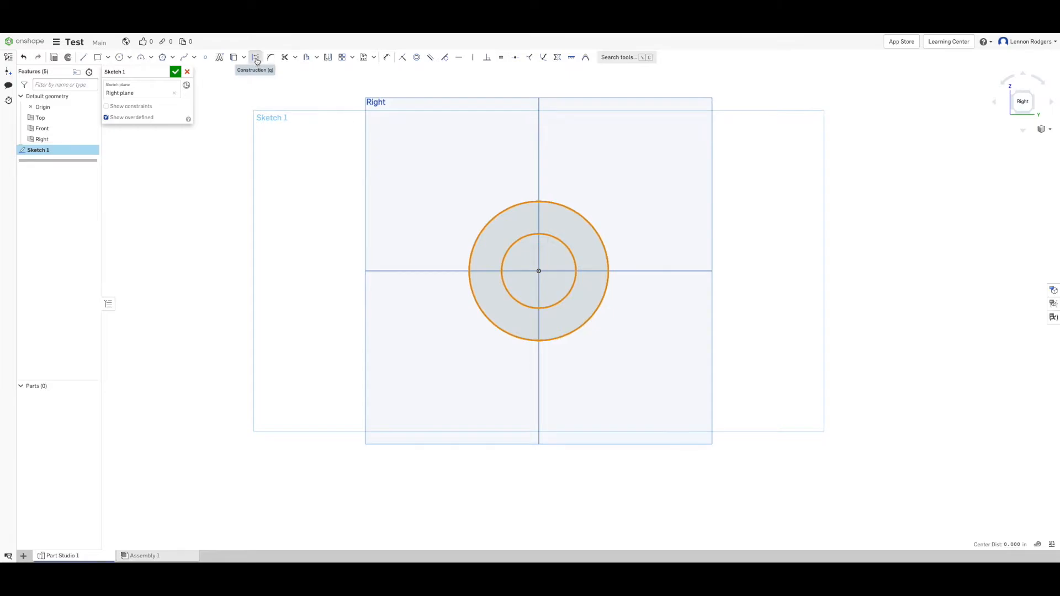
scroll(525, 210, down, 1)
scroll(526, 210, down, 1)
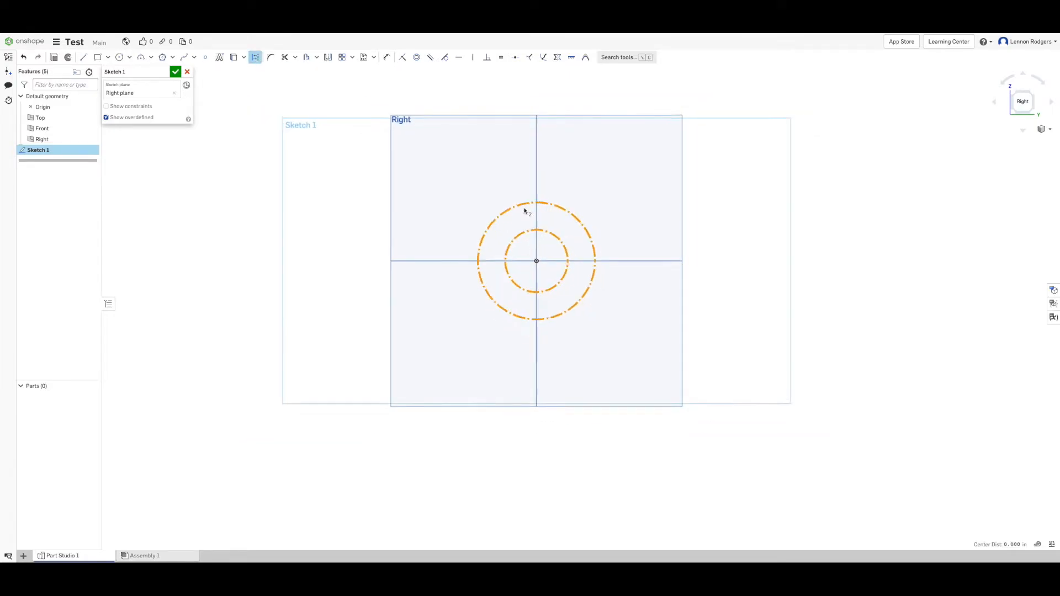
scroll(638, 184, down, 1)
middle_drag(639, 185, 632, 233)
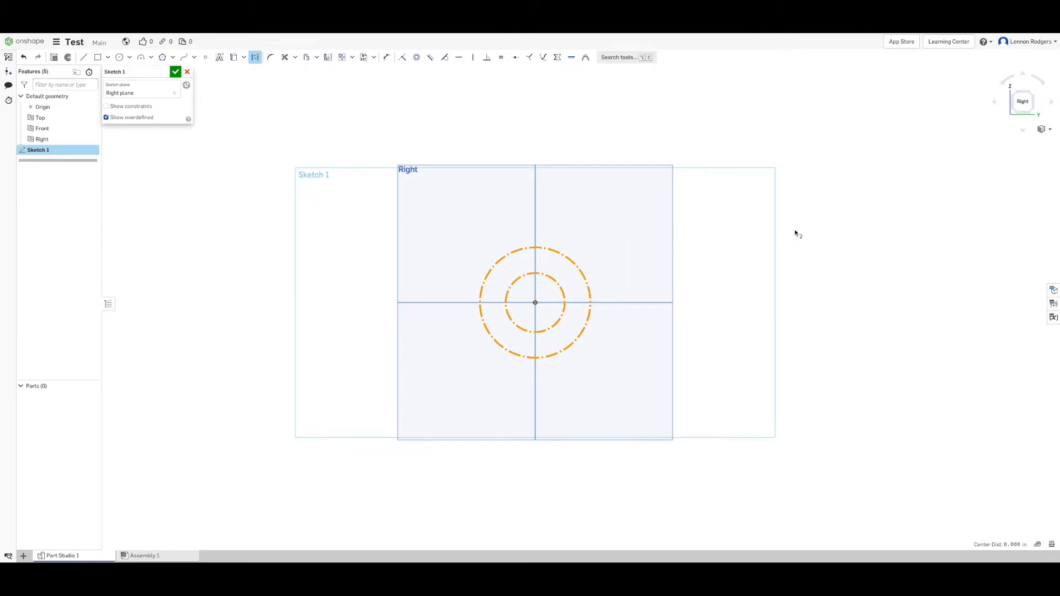
key(Escape)
scroll(364, 175, down, 1)
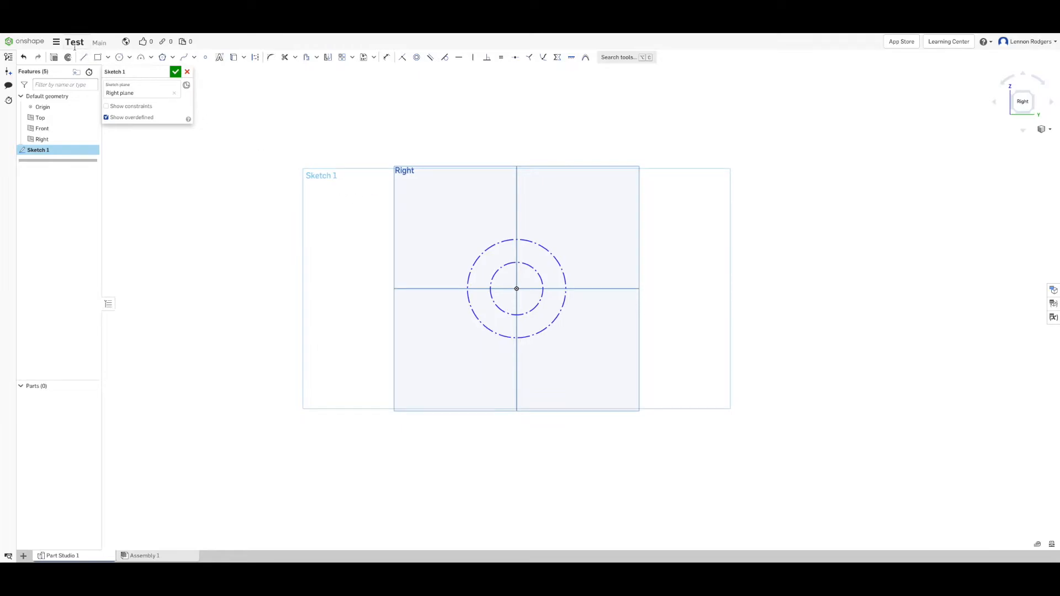
Step: Draw a rectangle about 2.3 in wide and 2.7 in high above the origin, snapping its lower corners onto the outer construction circle
click(99, 58)
click(467, 288)
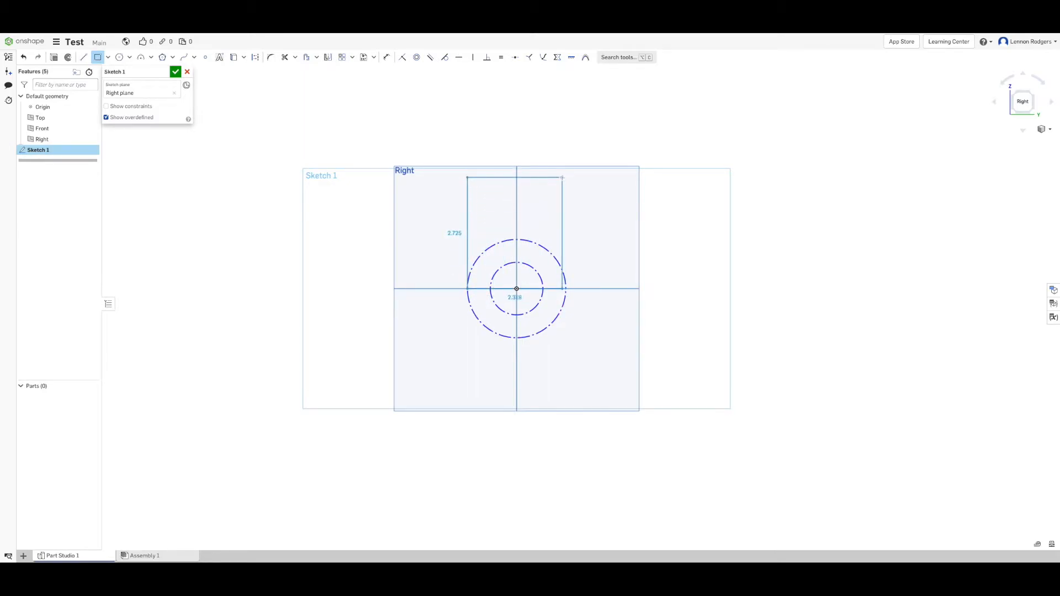
click(562, 177)
key(Escape)
mouse_move(468, 289)
mouse_down()
mouse_move(479, 289)
mouse_move(469, 290)
mouse_up()
drag(562, 289, 566, 292)
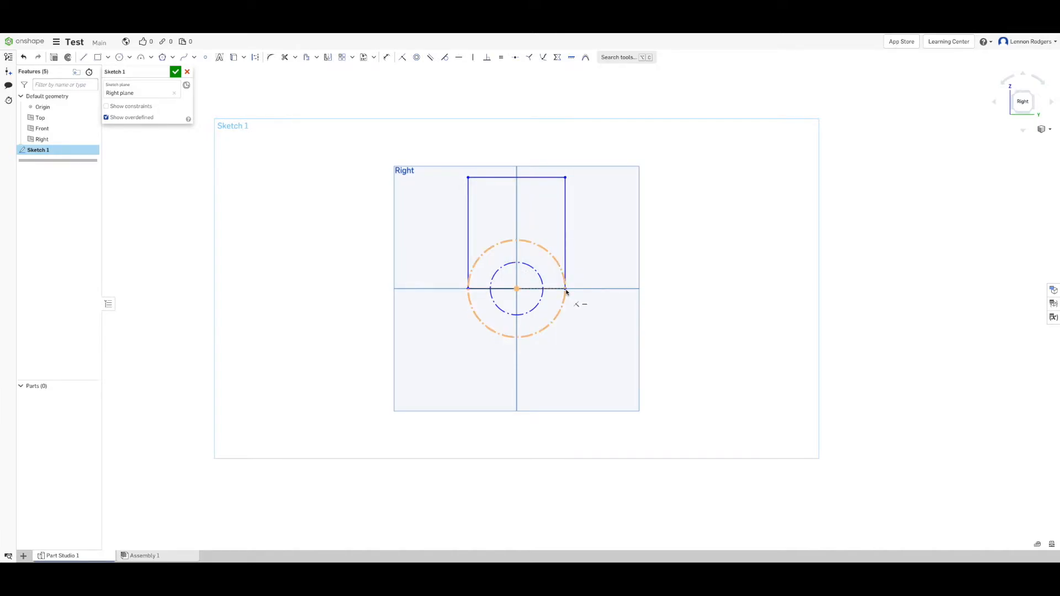
drag(566, 292, 566, 293)
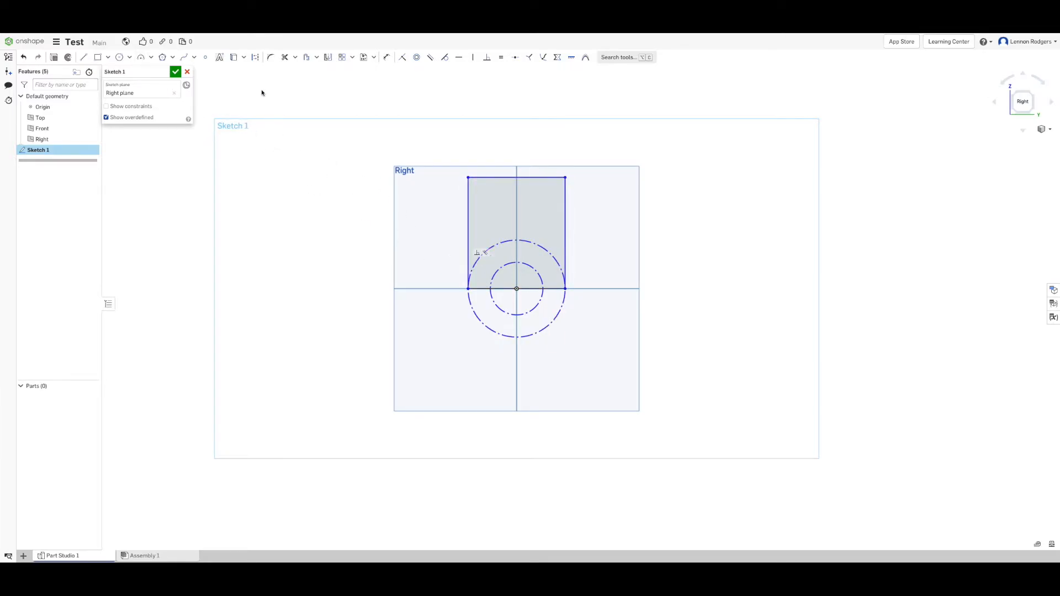
Step: Draw a center point arc about the origin joining the rectangle's two lower corners along the lower half of the outer circle
click(153, 58)
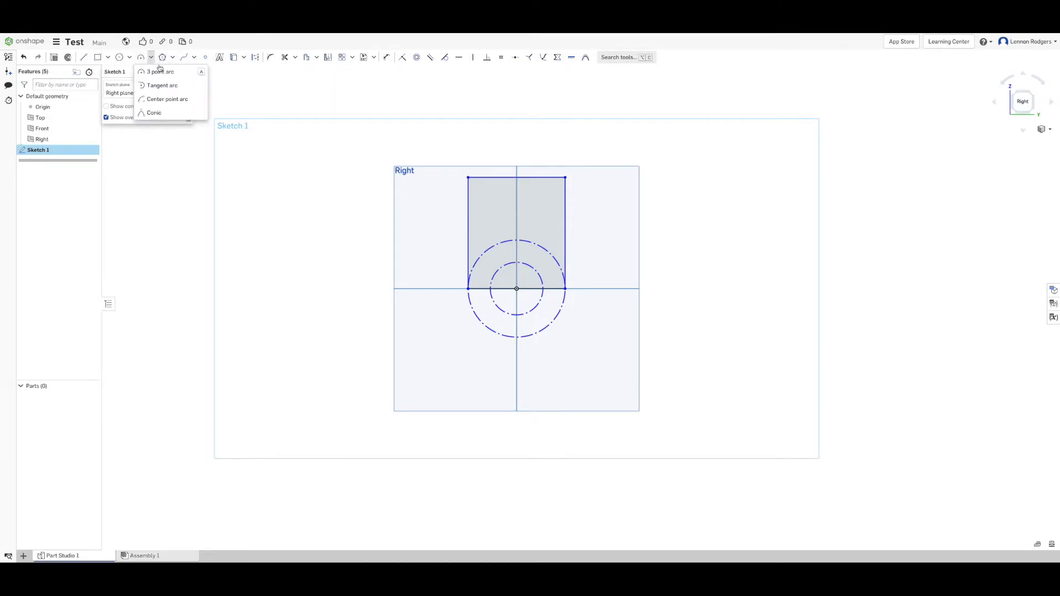
click(170, 105)
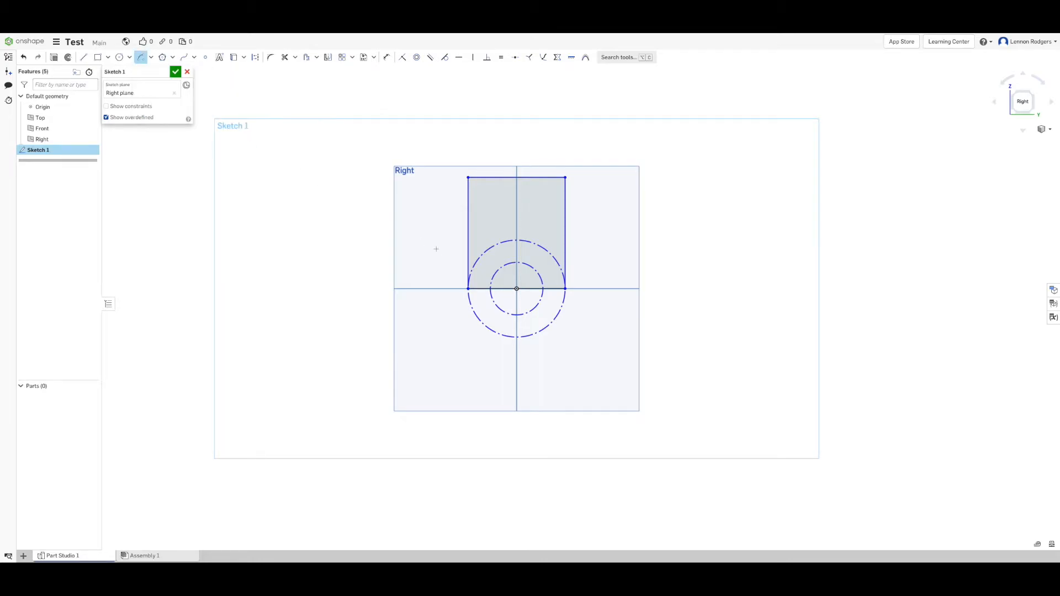
click(516, 289)
click(469, 288)
click(565, 289)
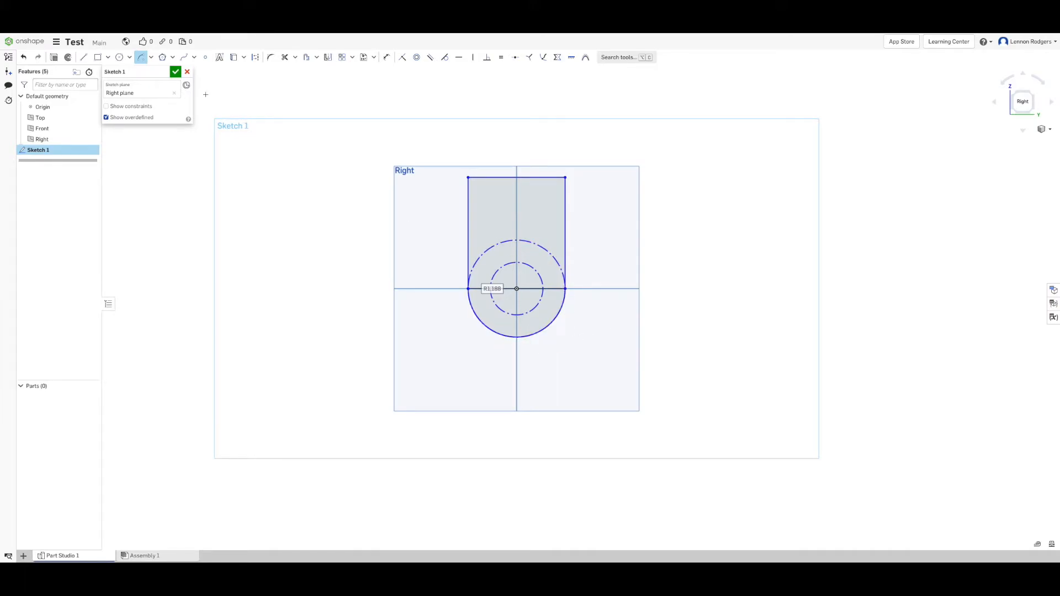
Step: Convert the inner construction circle back to regular sketch geometry
click(151, 57)
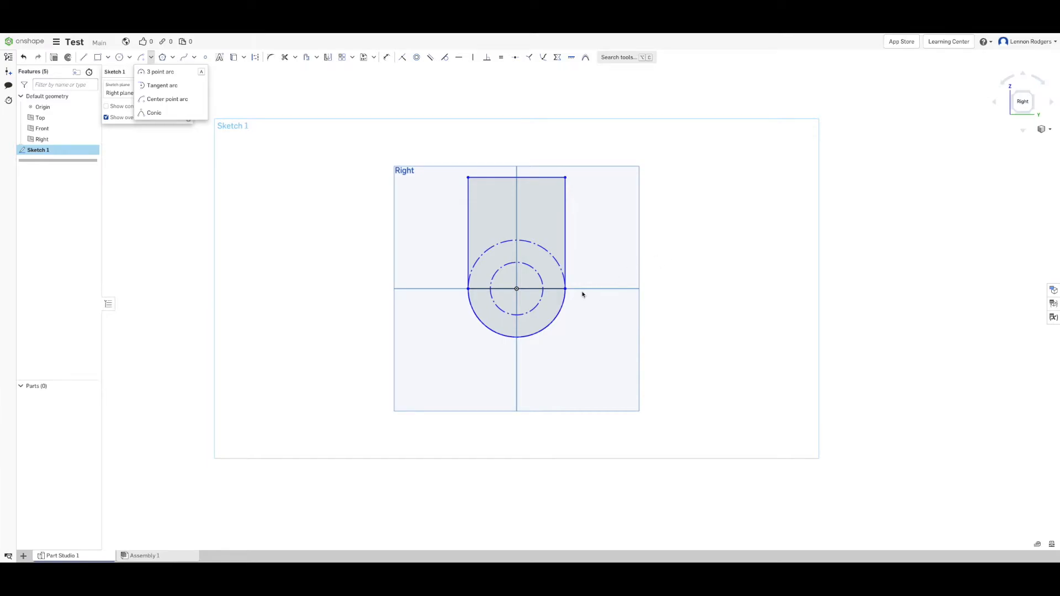
click(507, 316)
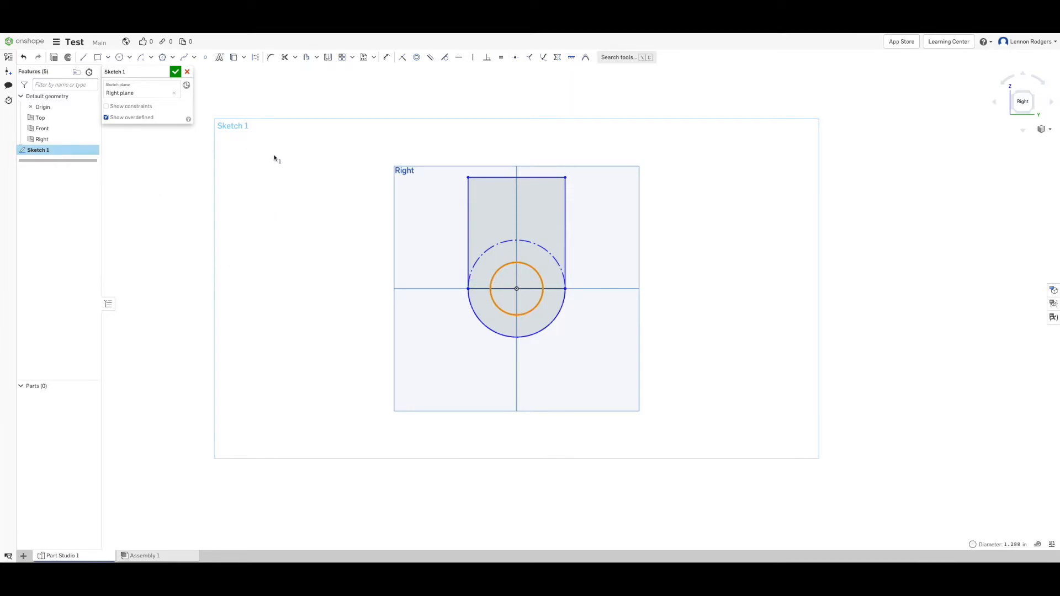
Step: Dimension the outer circle's diameter as 2.5 in
click(387, 58)
click(532, 335)
click(713, 342)
text(2.5)
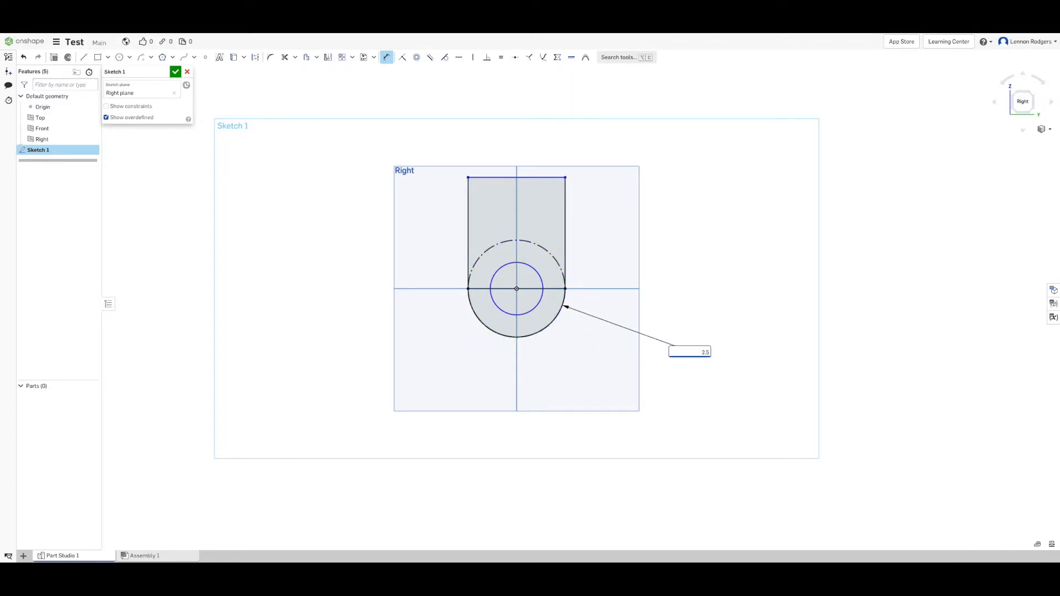
key(Return)
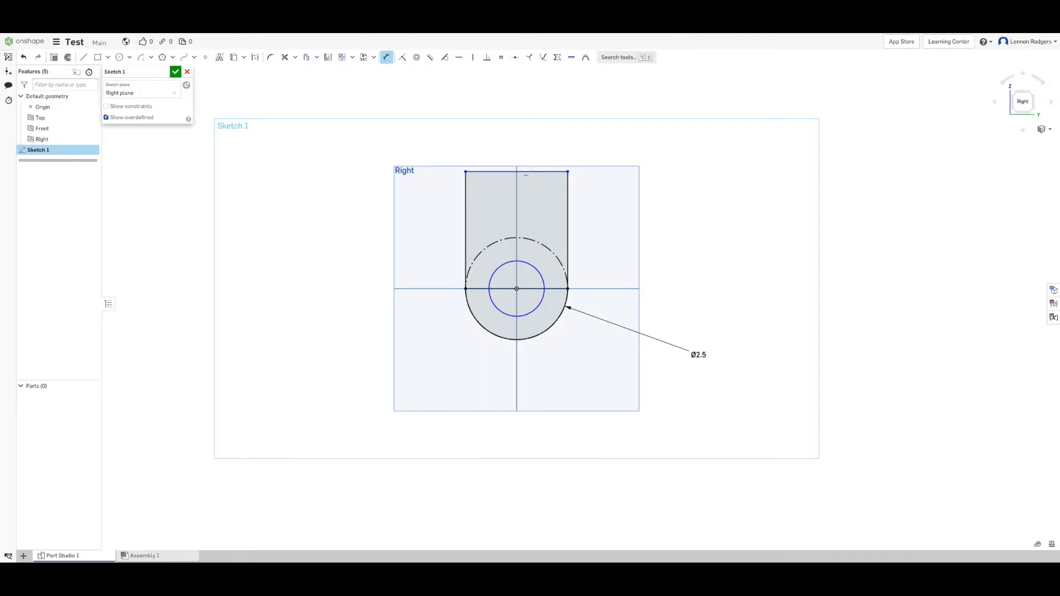
key(Escape)
Step: Dimension the inner circle's diameter as 1 in
mouse_move(542, 284)
mouse_down()
mouse_move(555, 282)
mouse_move(528, 286)
mouse_move(541, 280)
mouse_up()
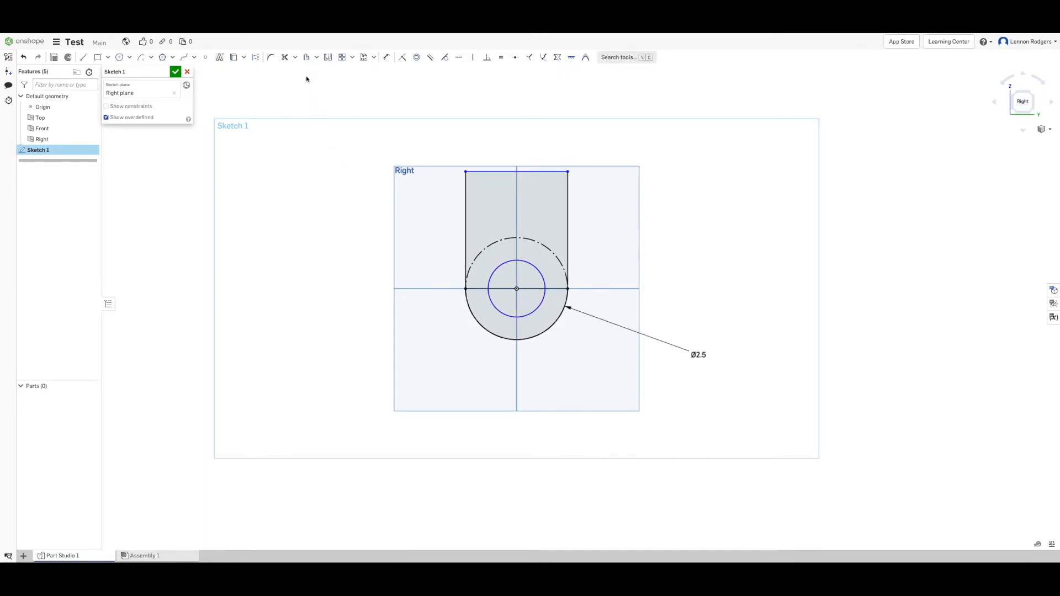
click(387, 56)
click(538, 267)
click(618, 243)
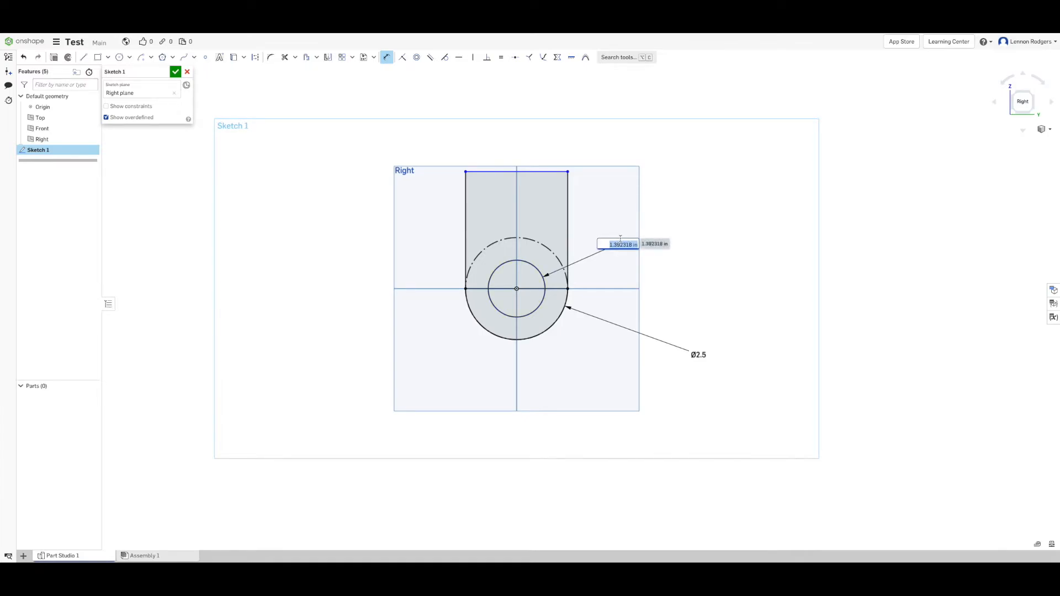
text(1)
key(Return)
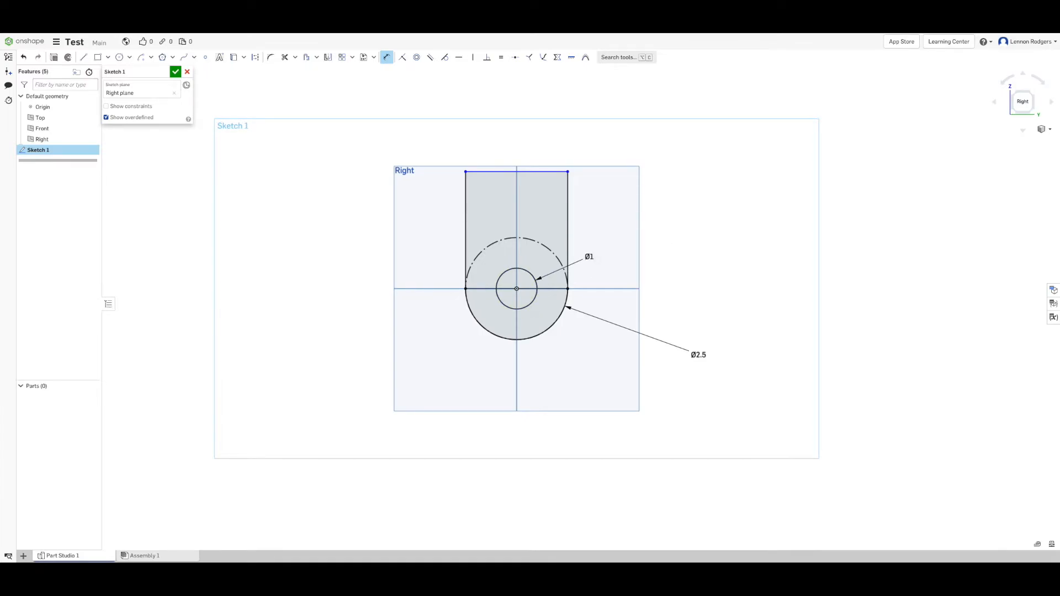
Step: Dimension the height from the horizontal line through the origin to the rectangle's top edge as 2 in
key(f)
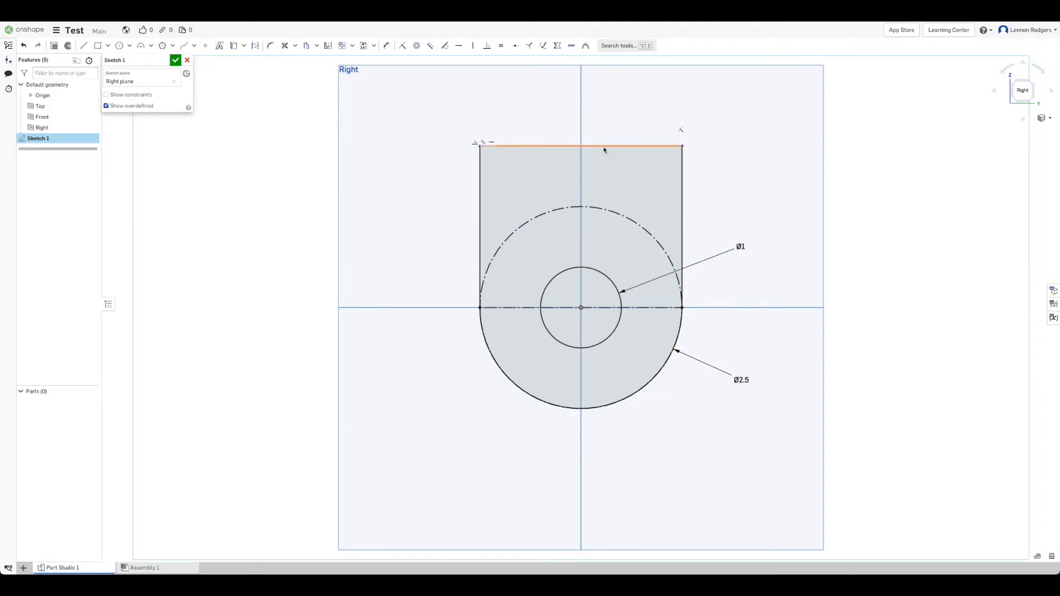
drag(606, 147, 615, 117)
drag(615, 111, 617, 127)
click(387, 45)
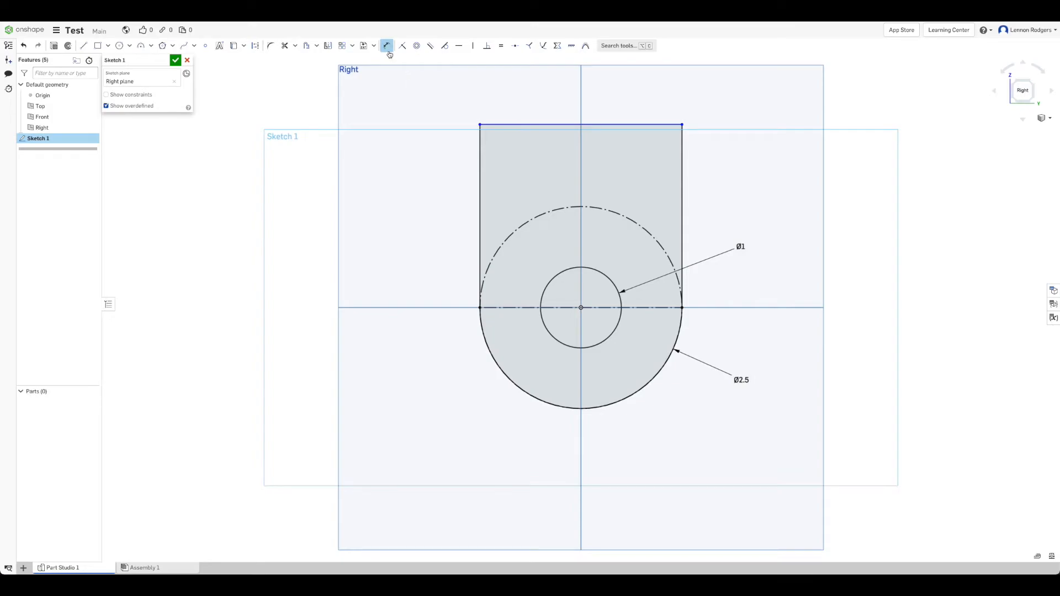
click(506, 124)
click(465, 309)
click(416, 248)
text(2)
key(Return)
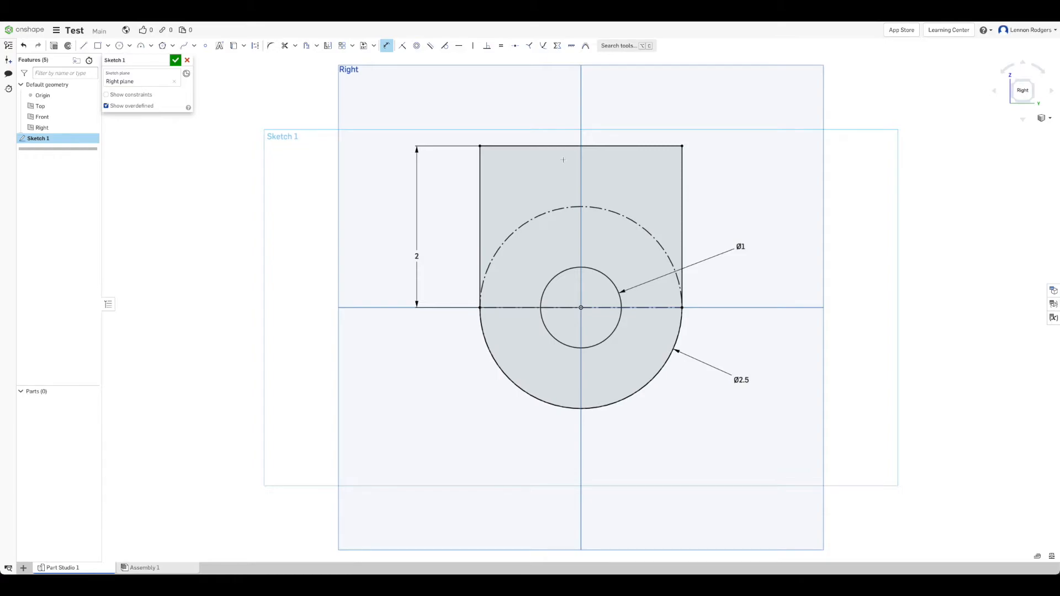
Step: Finish the sketch and extrude its round-ended profile with the hole 0.5 in as a new solid
click(174, 62)
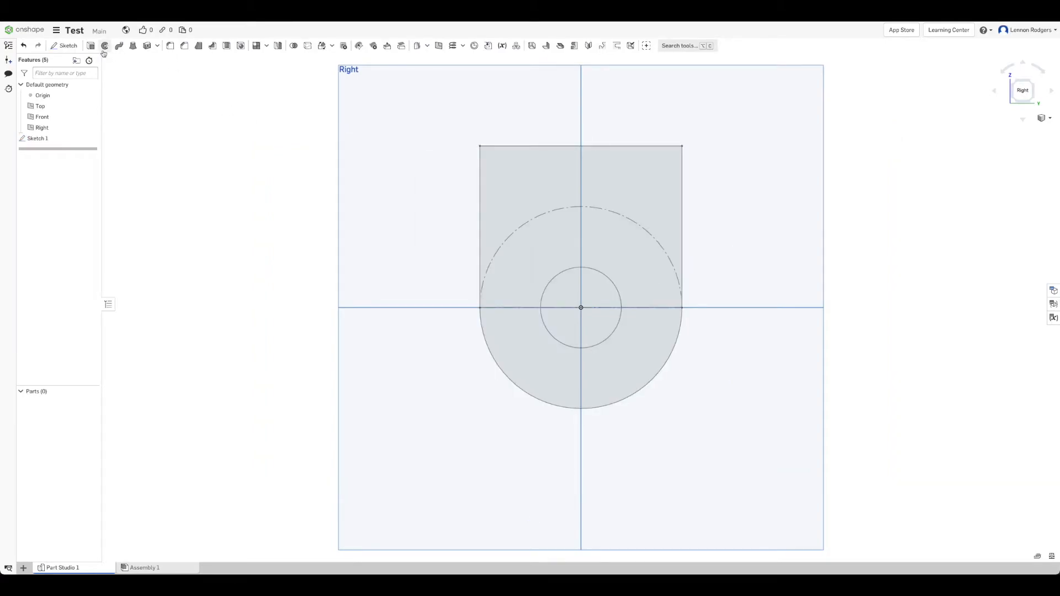
right_drag(496, 198, 465, 220)
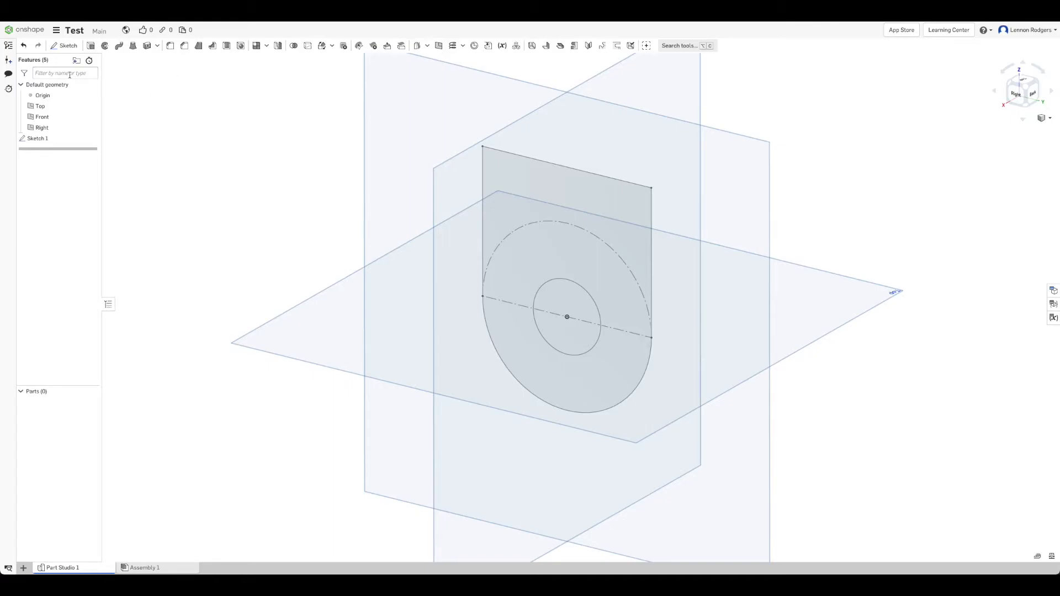
click(92, 46)
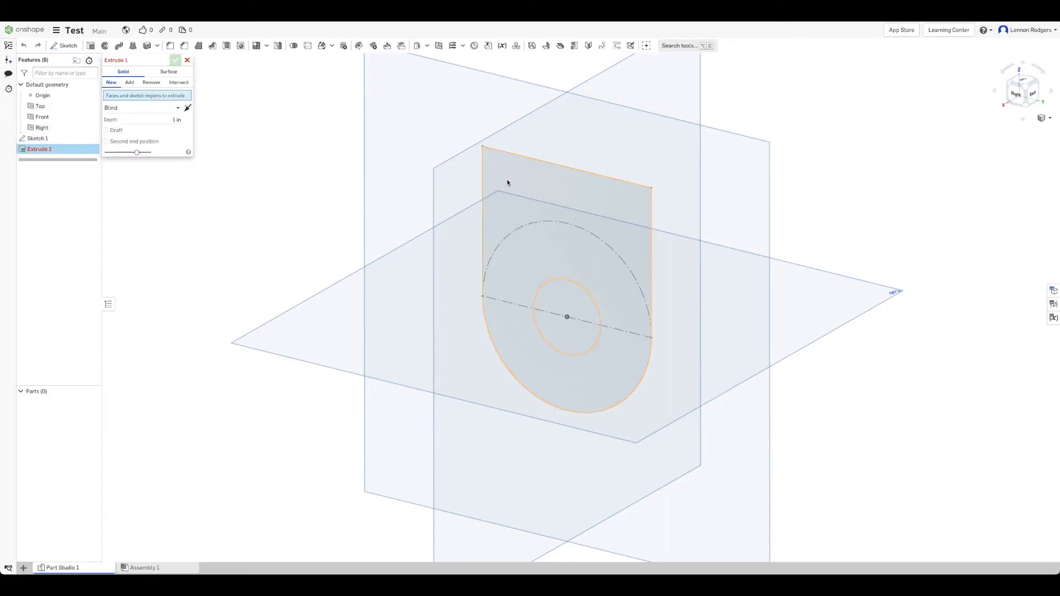
click(54, 142)
click(168, 127)
key(BackSpace)
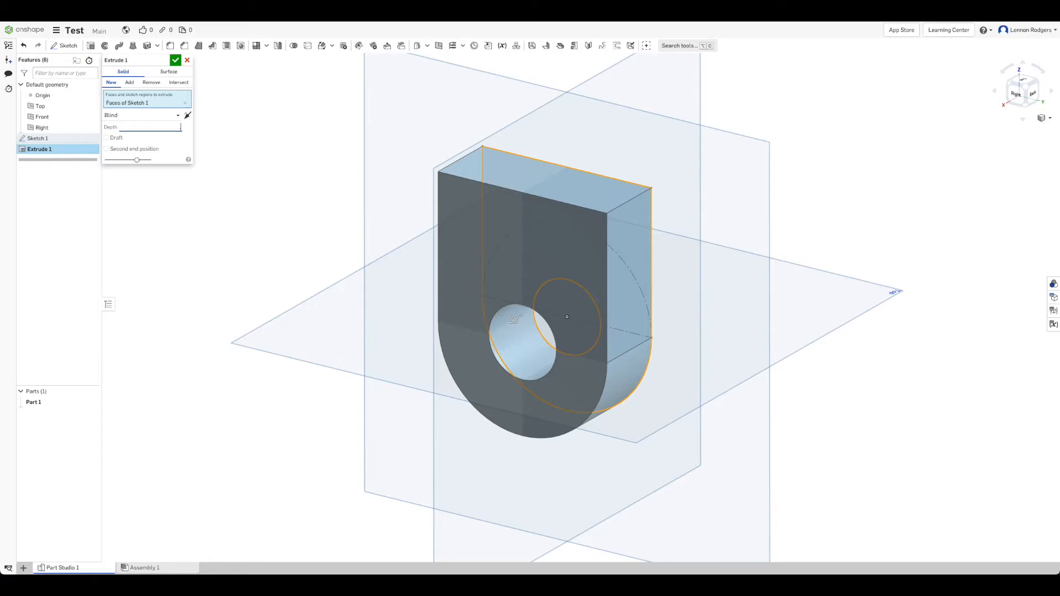
text(.5)
key(Return)
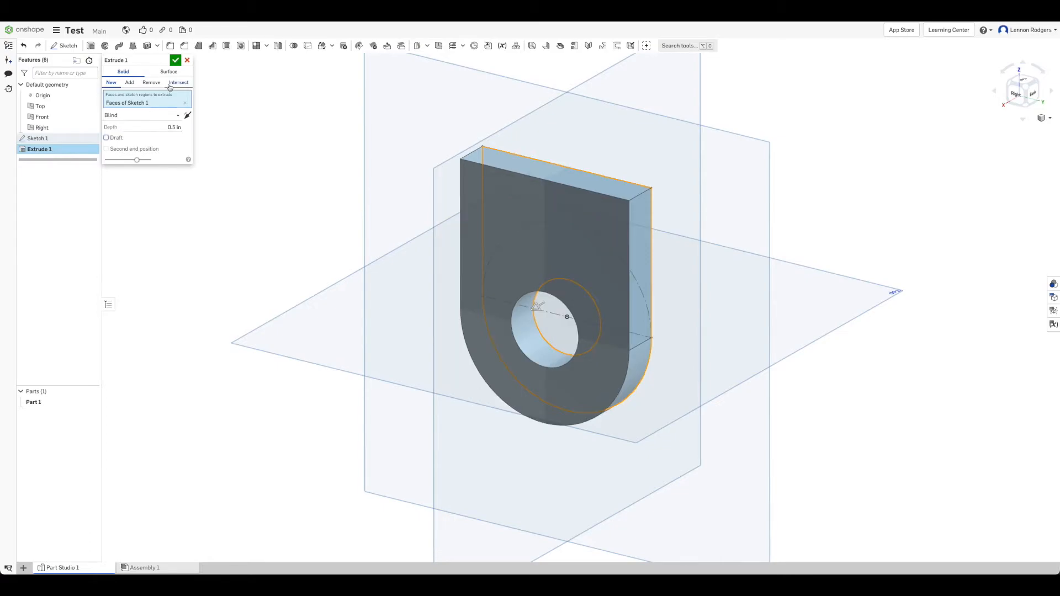
click(176, 61)
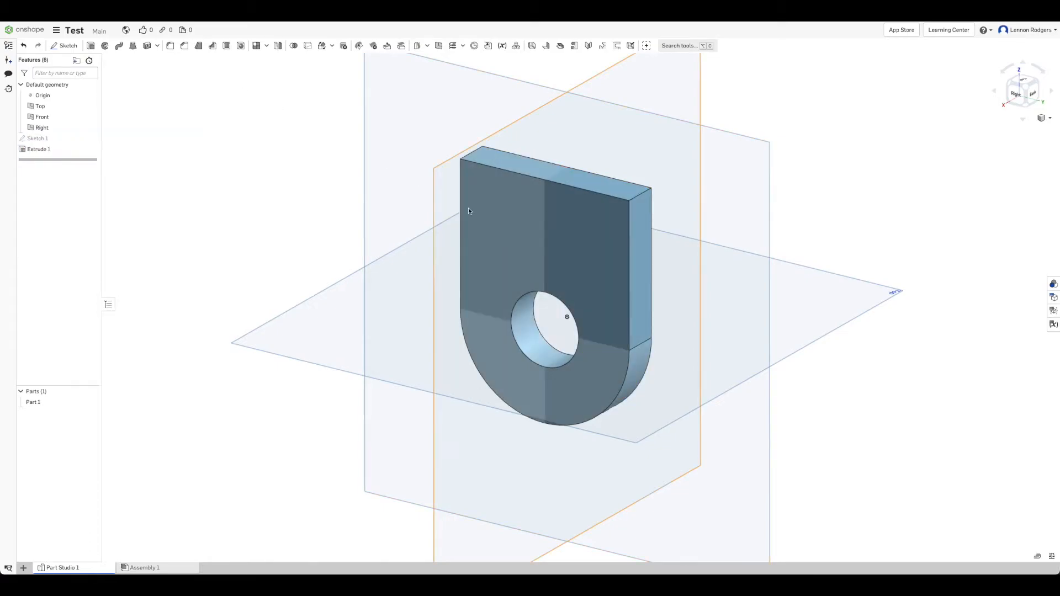
Step: Reopen the profile sketch and convert the rectangle's top edge to a construction line
mouse_move(521, 240)
right_down()
mouse_move(520, 230)
mouse_move(520, 238)
right_up()
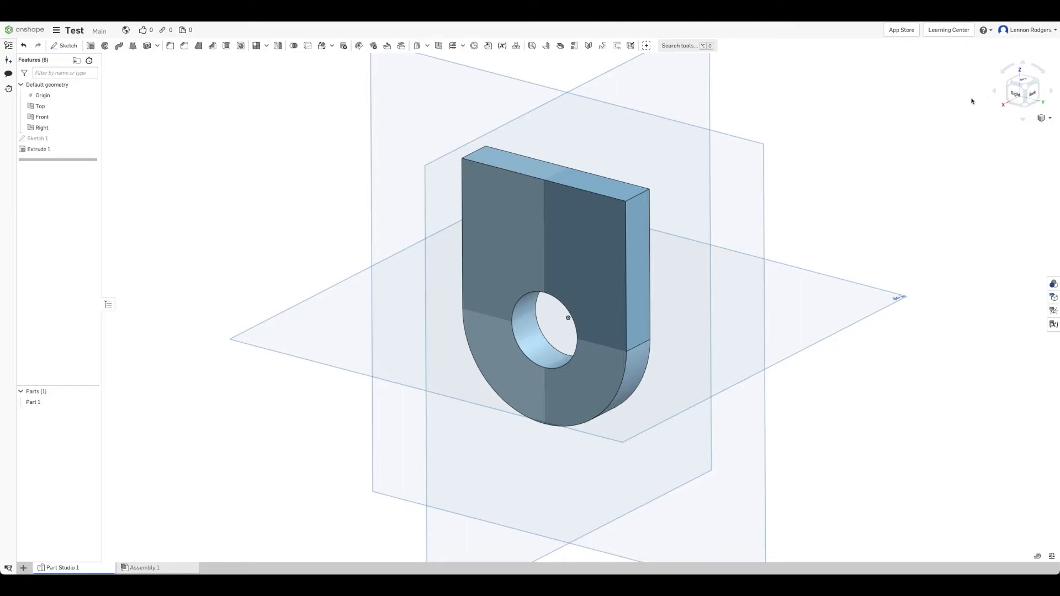
click(31, 139)
double_click(30, 138)
click(1016, 93)
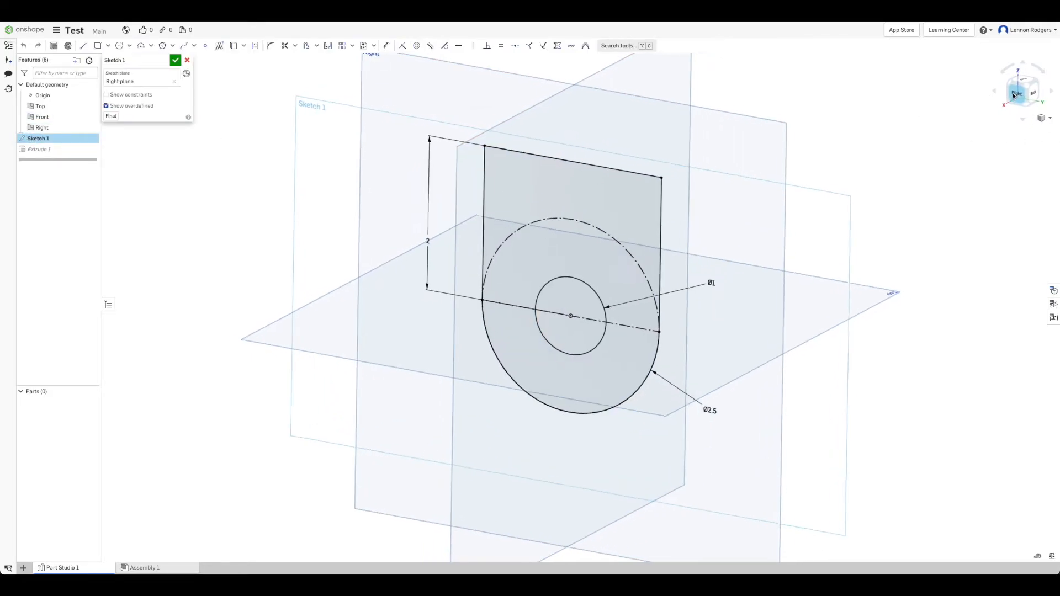
scroll(648, 209, down, 3)
middle_drag(624, 178, 585, 260)
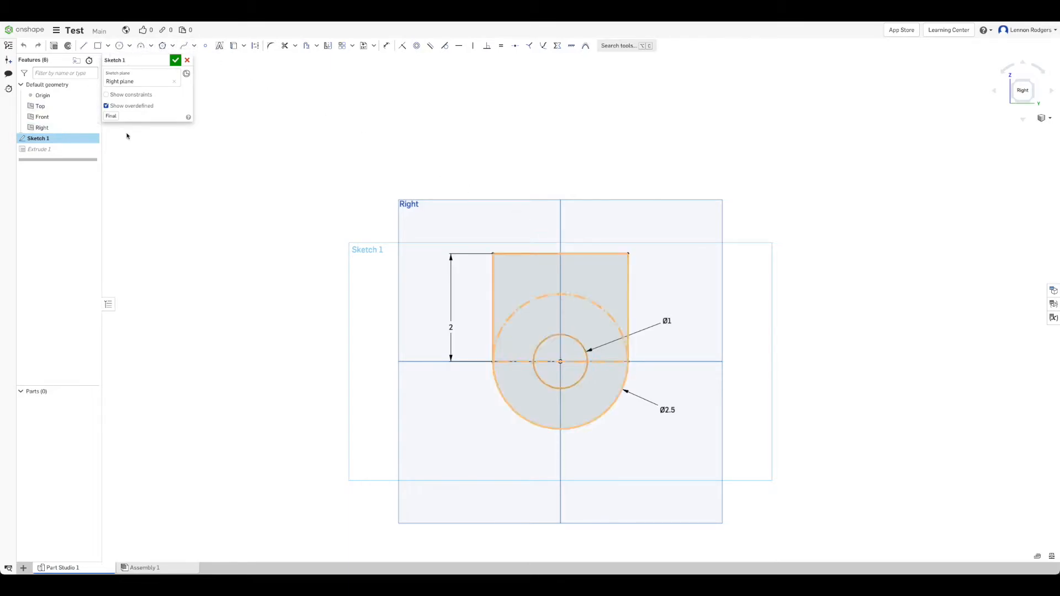
click(524, 254)
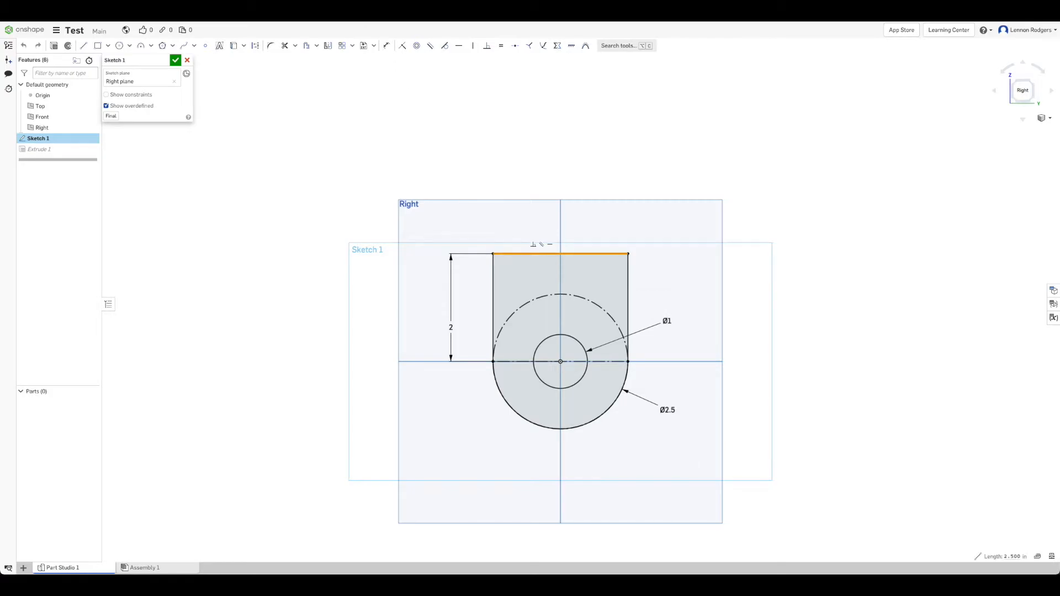
click(255, 46)
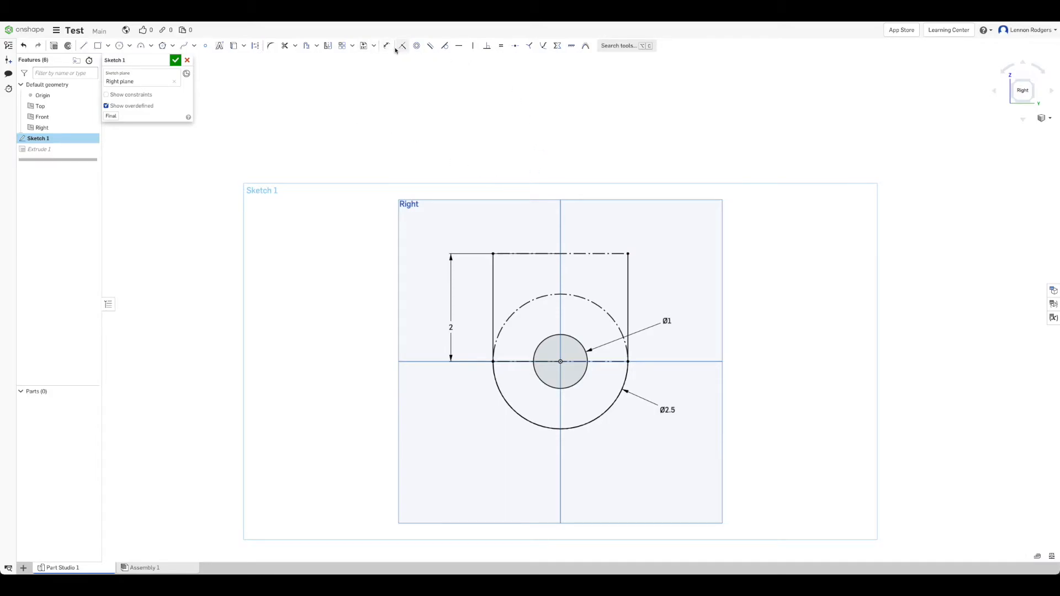
Step: Mirror both side lines, the bottom arc and the 1 in circle about the top construction line, and finish the sketch
click(328, 46)
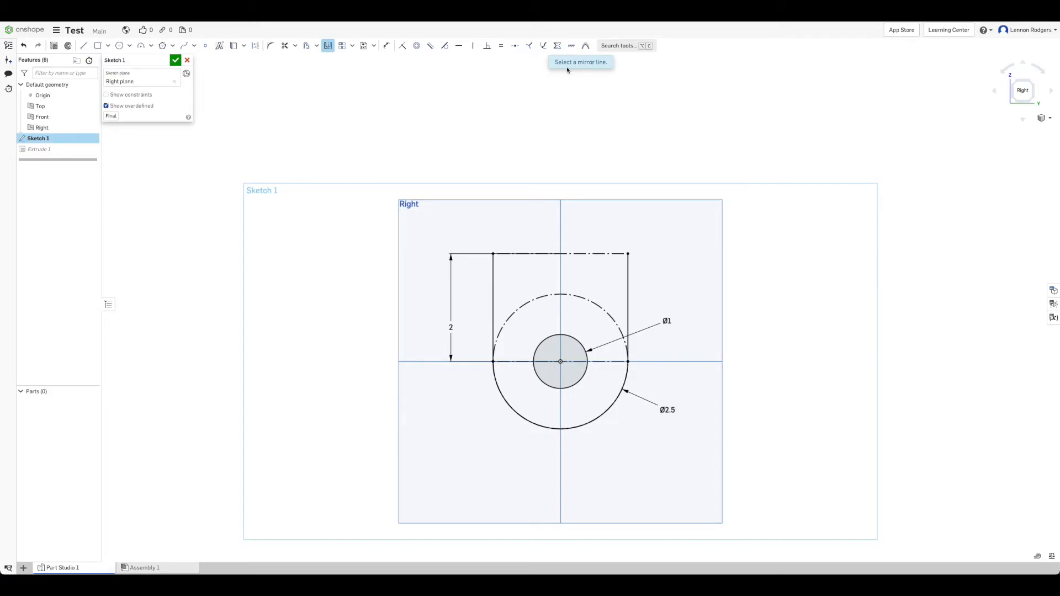
click(534, 255)
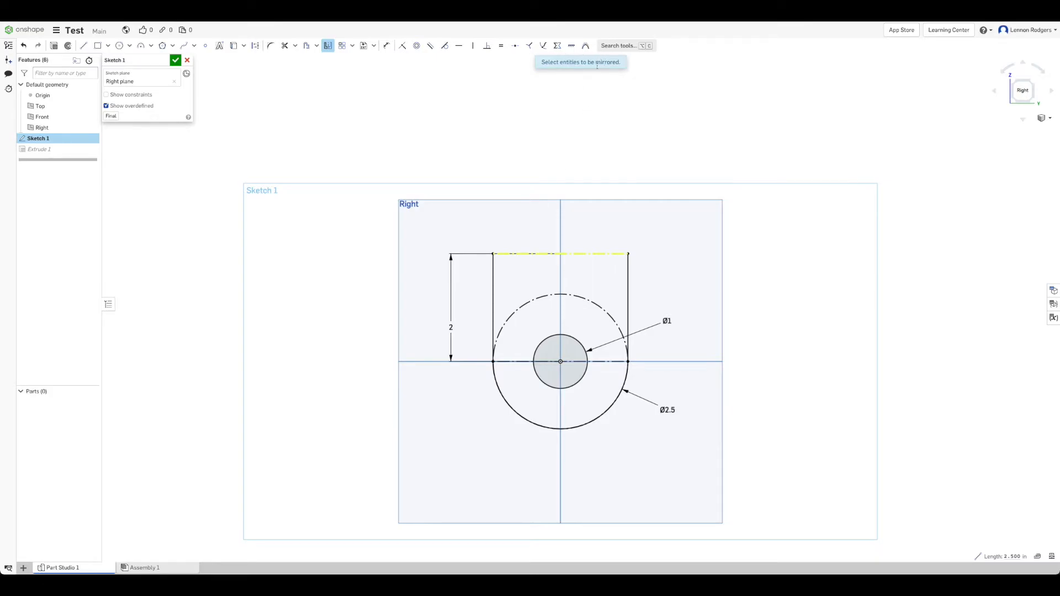
click(493, 285)
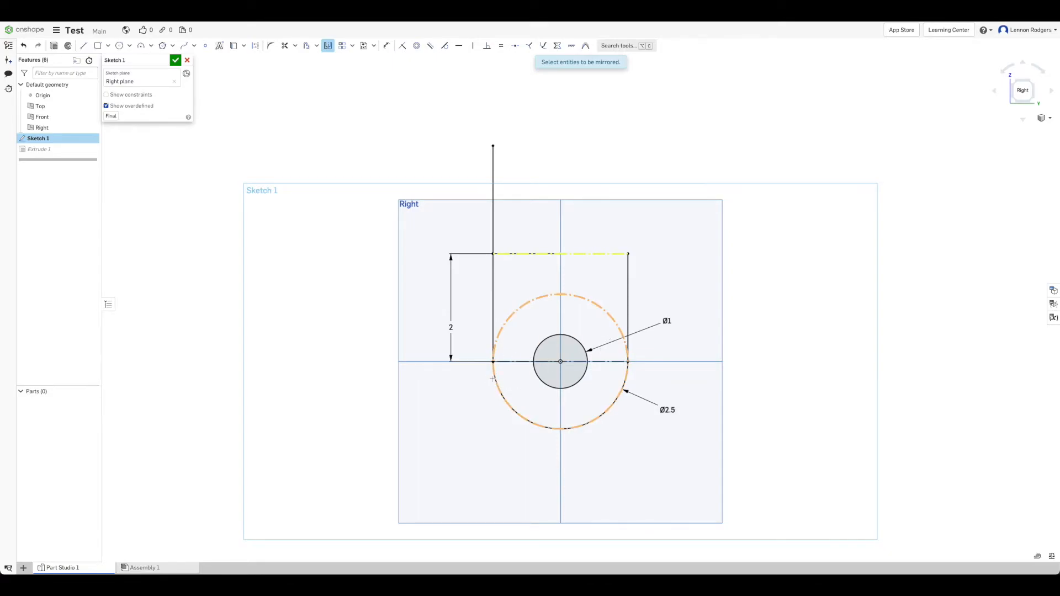
right_click(508, 407)
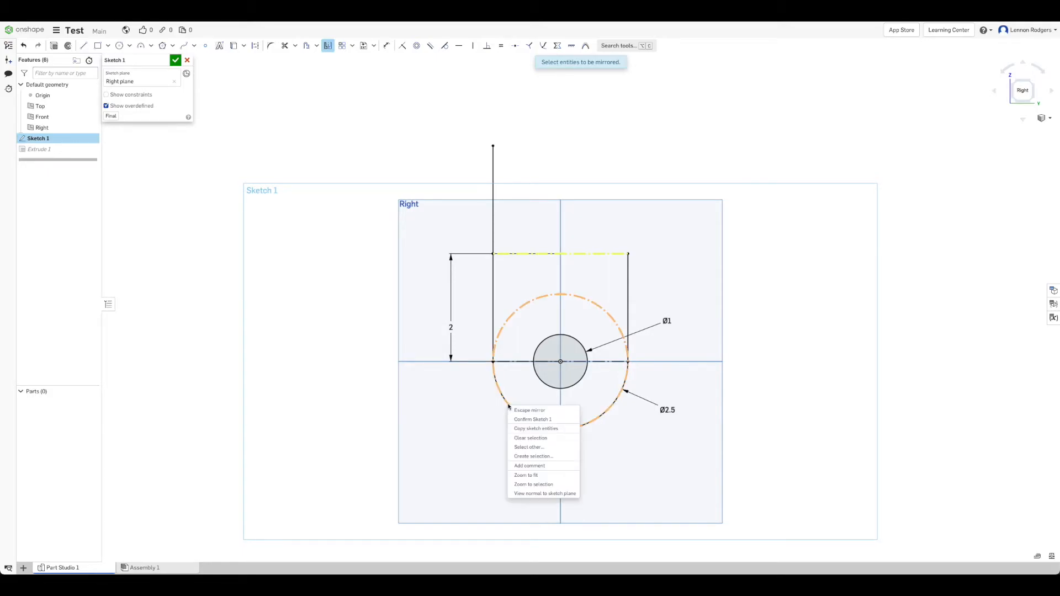
click(529, 446)
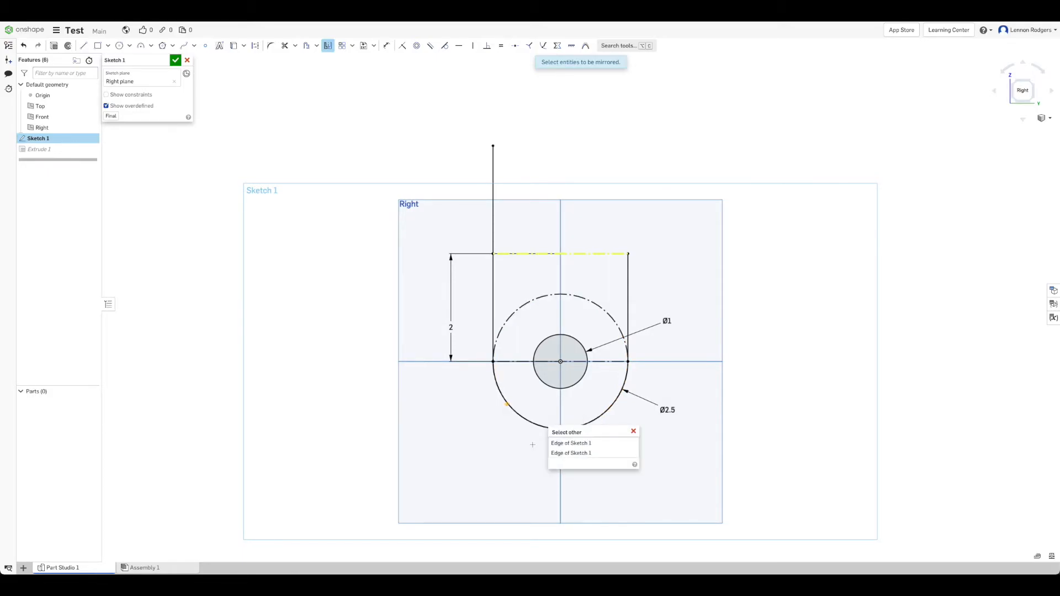
click(563, 454)
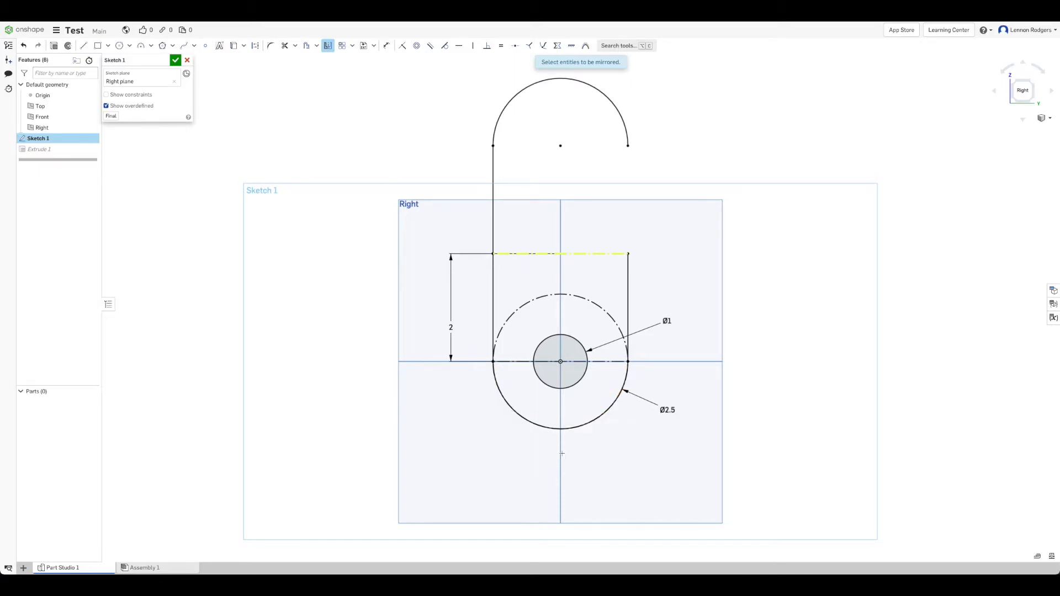
click(628, 296)
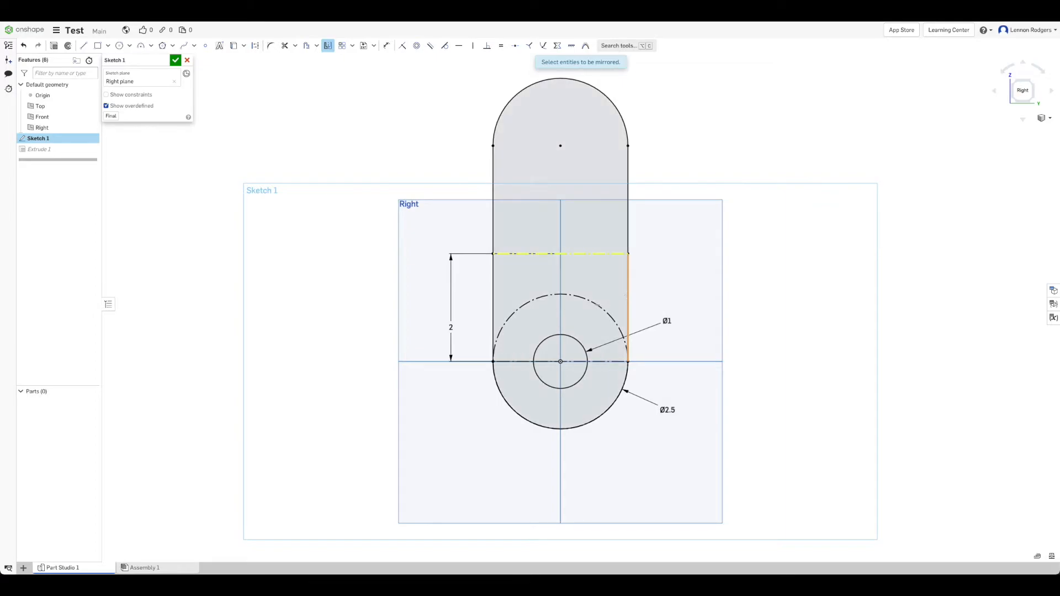
click(553, 338)
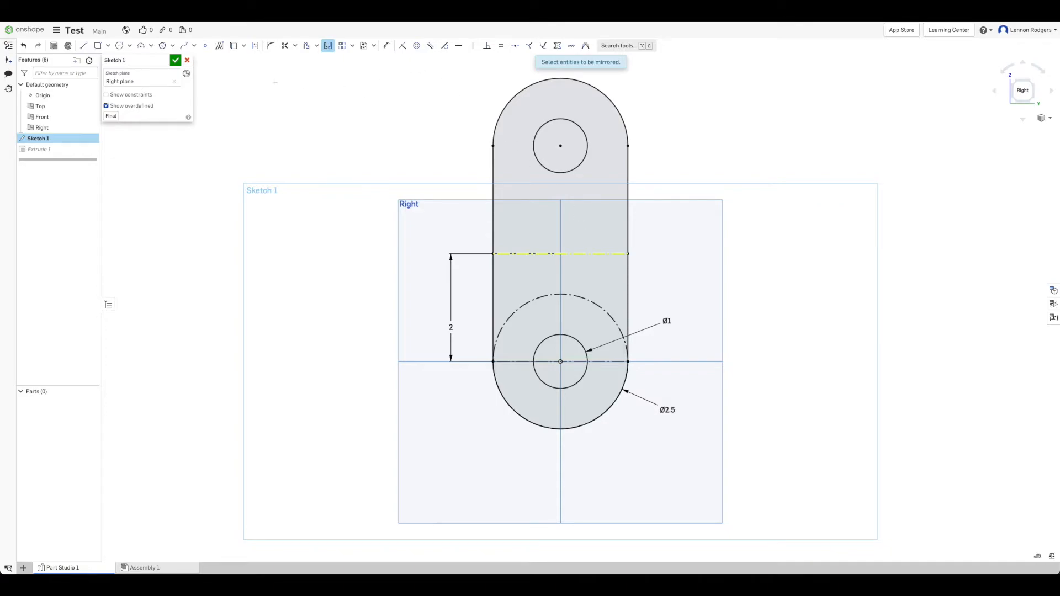
click(176, 61)
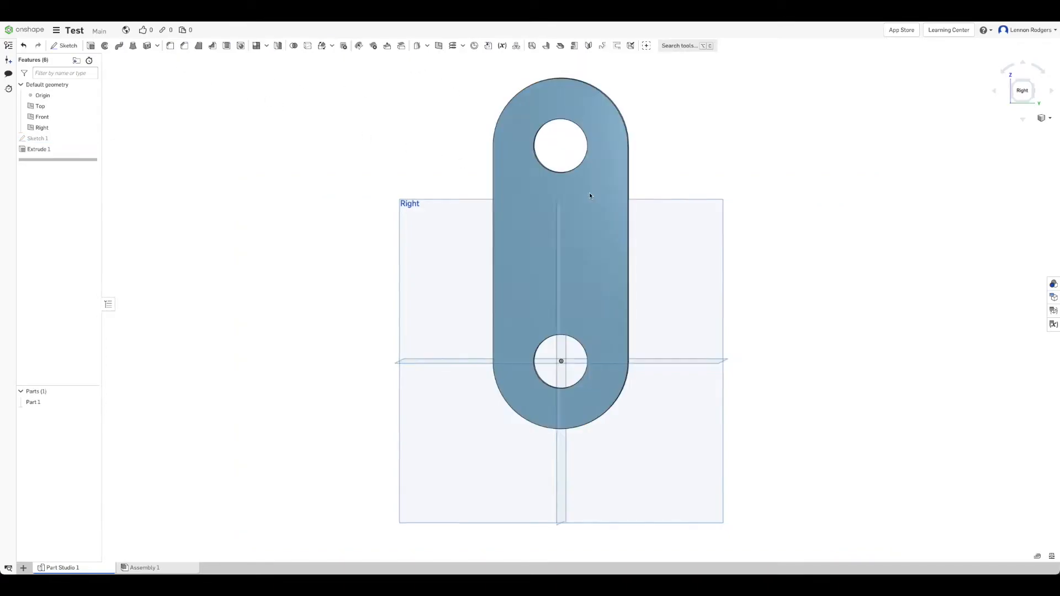
Step: Reopen the profile sketch and draw a circle about 0.29 in in diameter, centred on the mirror line left of the vertical axis
key(shift+7)
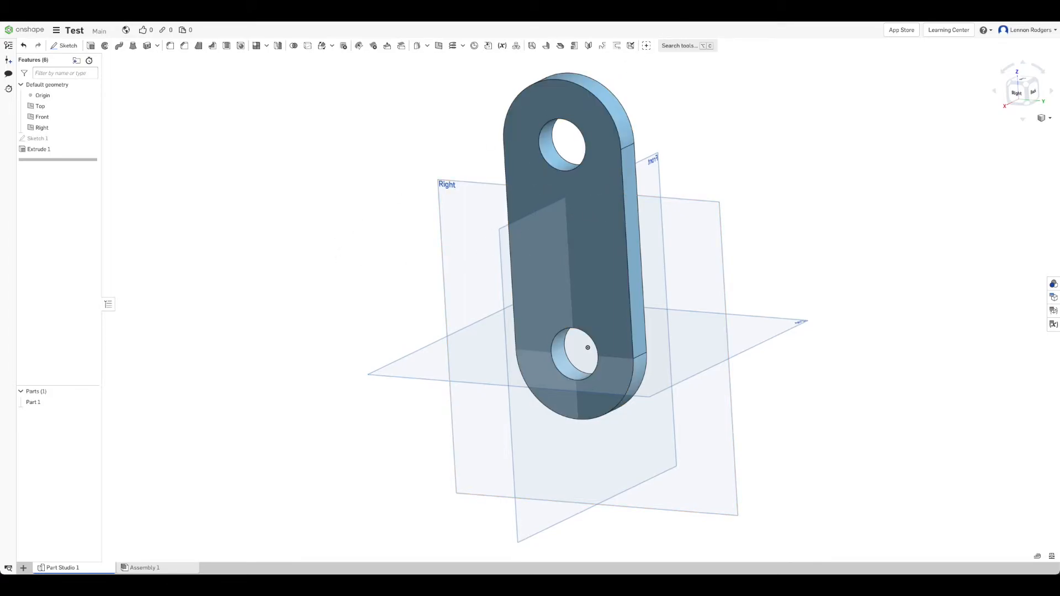
click(1017, 93)
scroll(716, 128, down, 1)
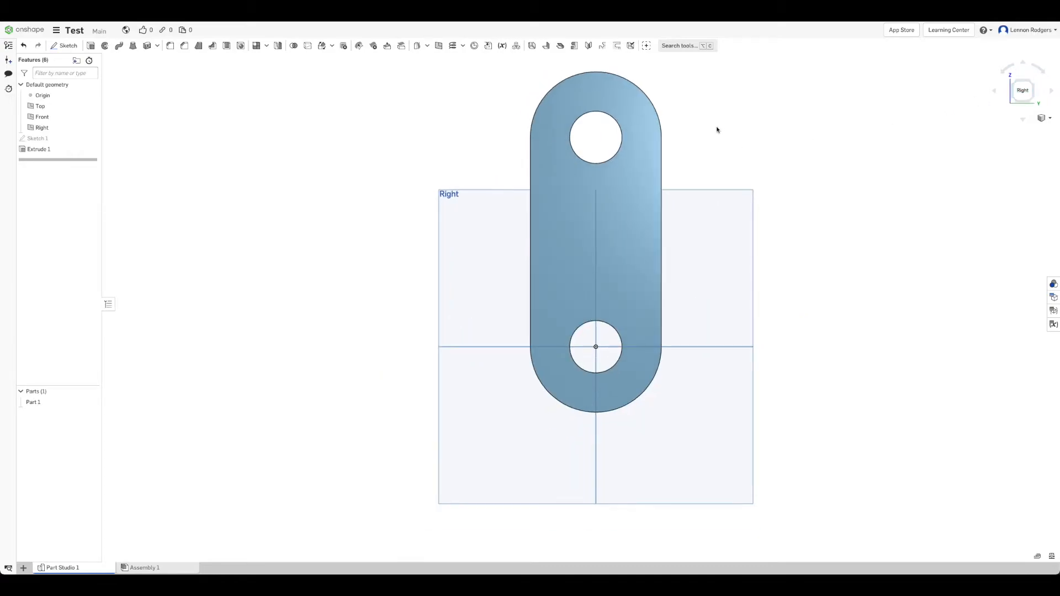
double_click(41, 141)
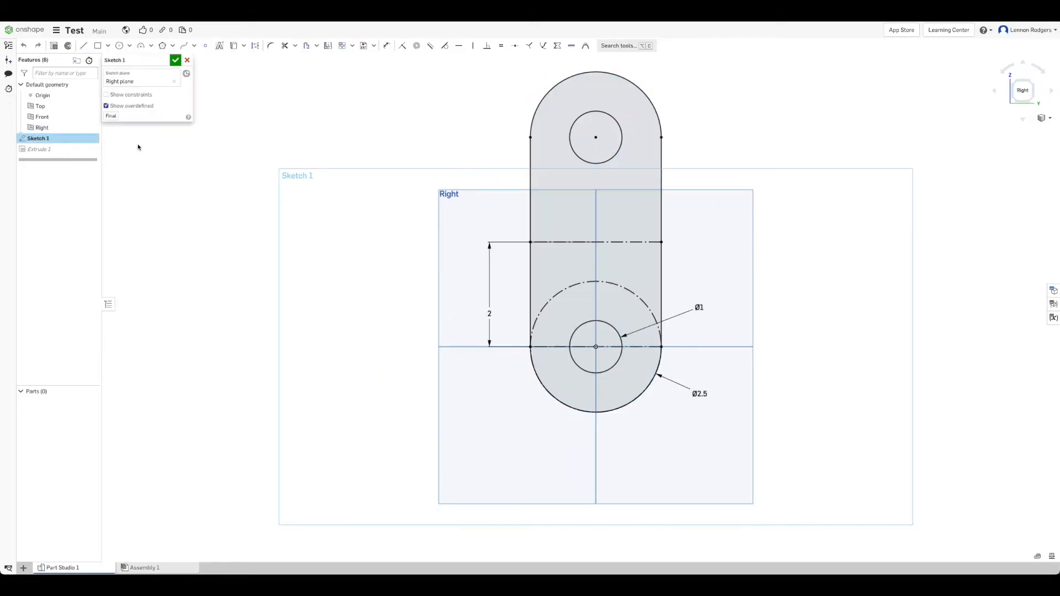
click(352, 46)
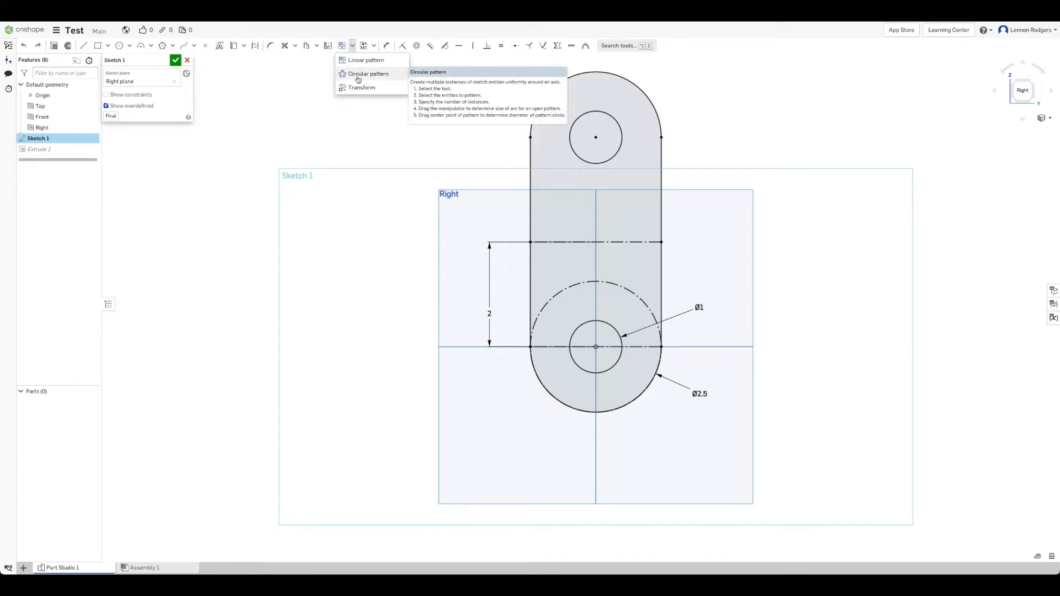
click(386, 139)
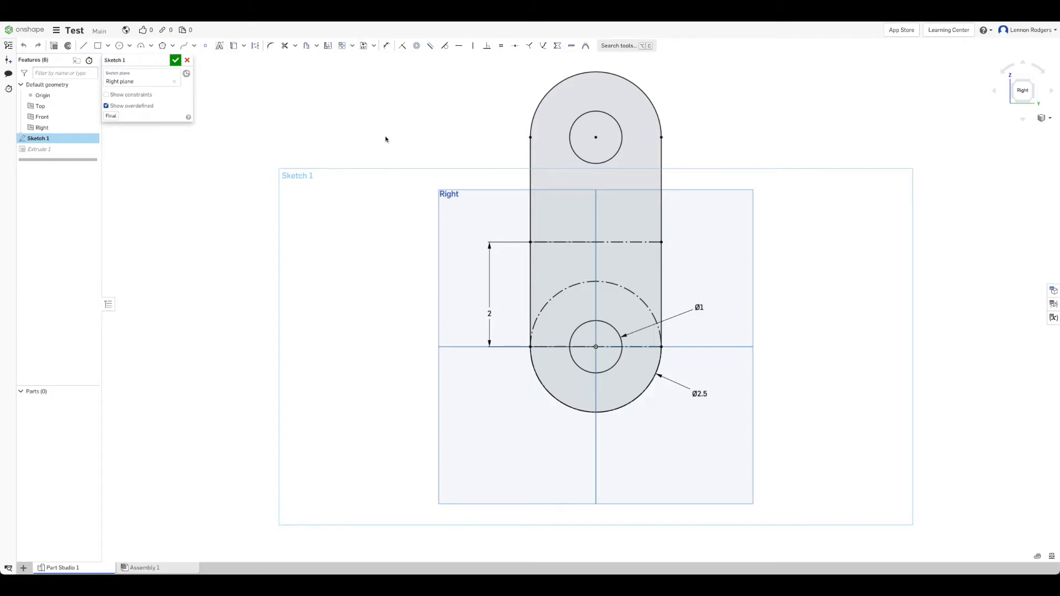
click(121, 47)
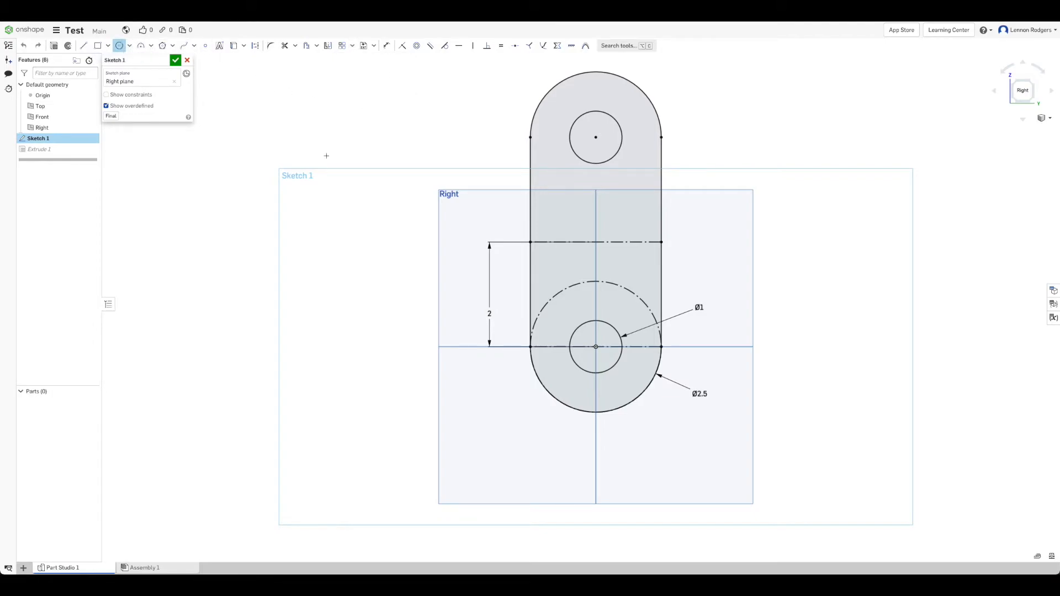
click(557, 242)
click(563, 236)
Step: Dimension the small circle's diameter as 0.25 in
click(387, 45)
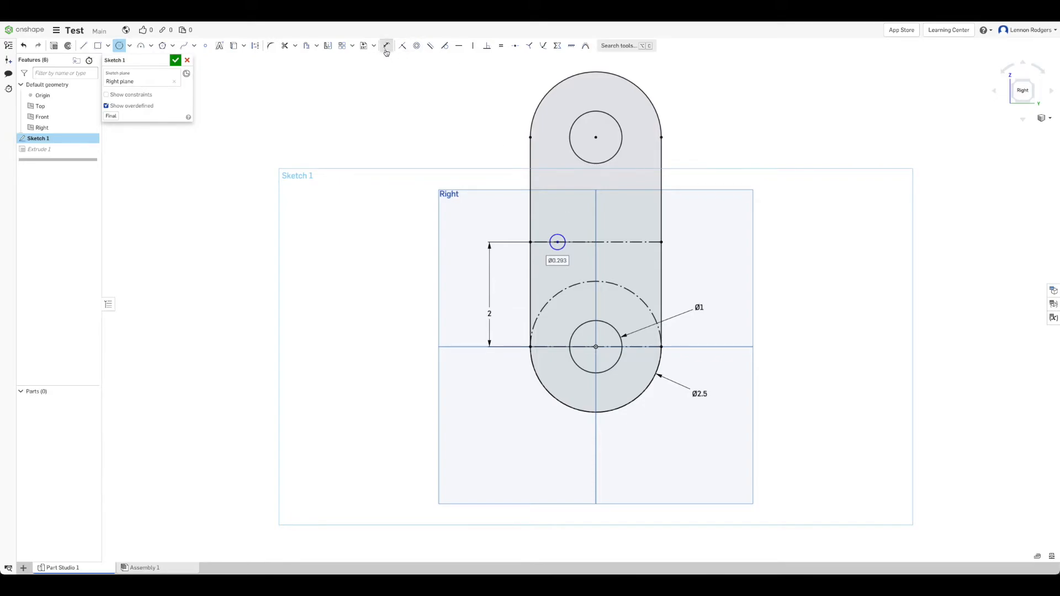
click(557, 235)
click(519, 208)
key(BackSpace)
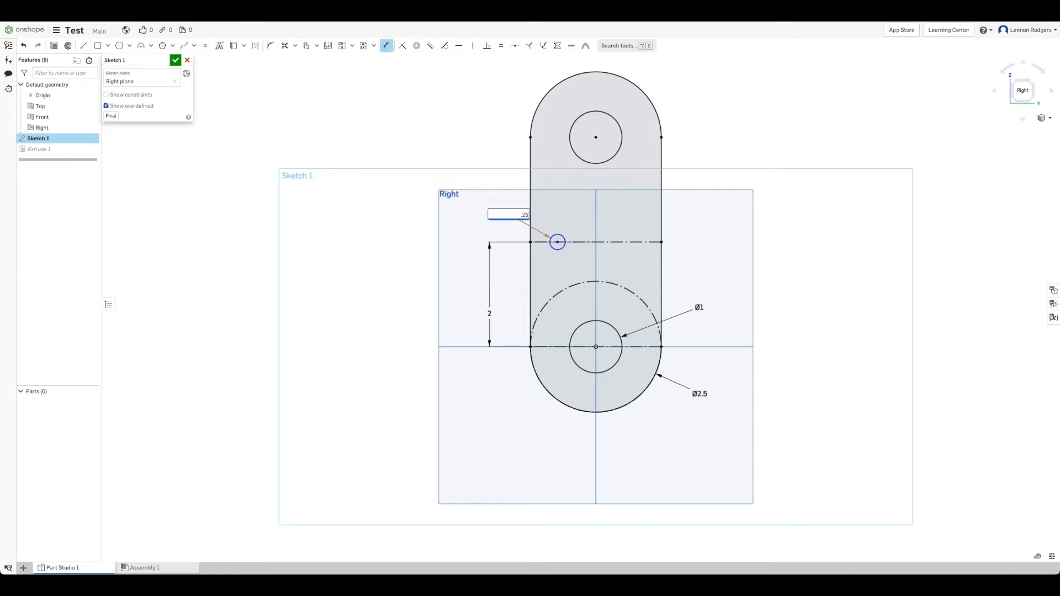
key(Return)
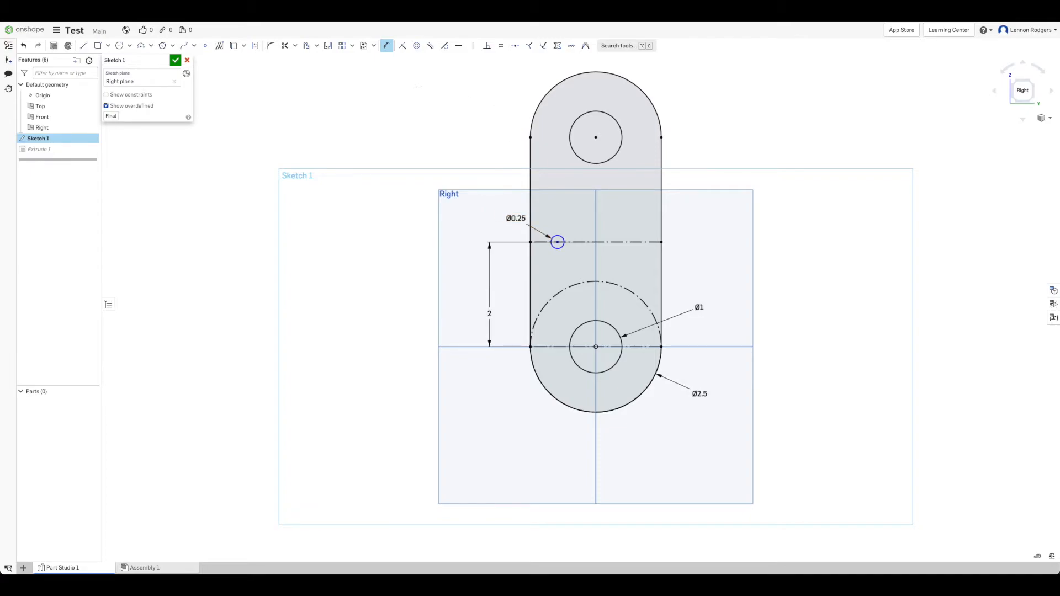
Step: Dimension the horizontal distance from the small circle's centre to the vertical axis as 0.5 in
click(557, 242)
click(595, 231)
click(595, 257)
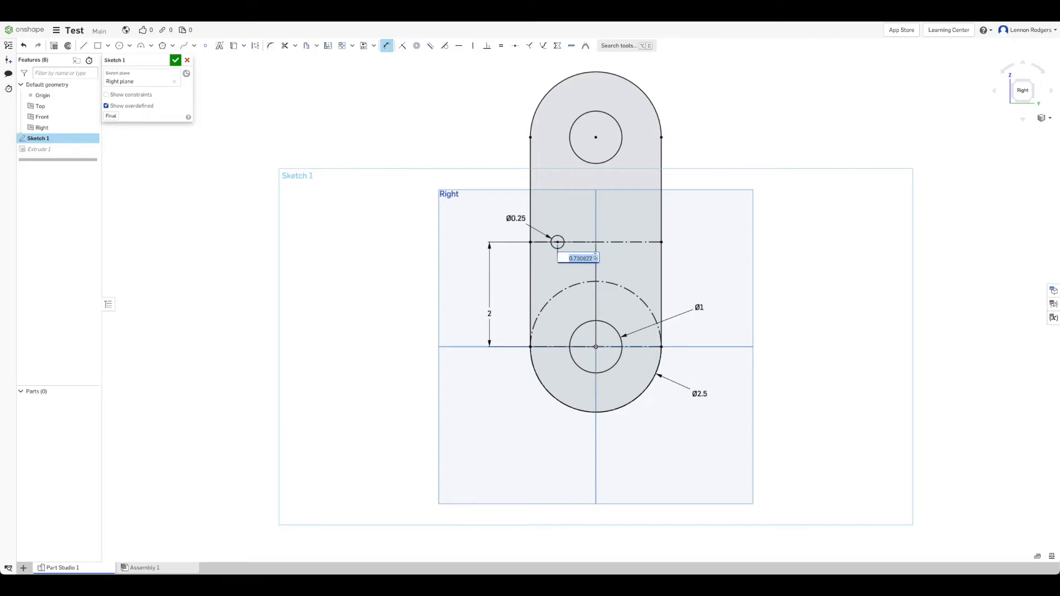
text(0.5)
key(Return)
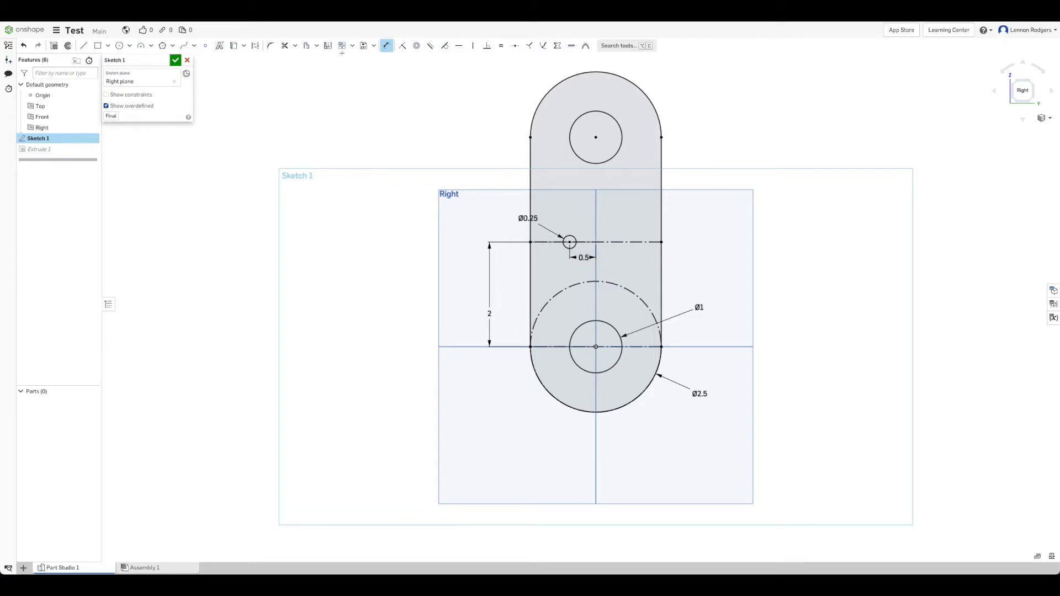
Step: Circularly pattern the 0.25 in circle into 6 instances about the midpoint of the horizontal mirror line, and finish the sketch
click(352, 45)
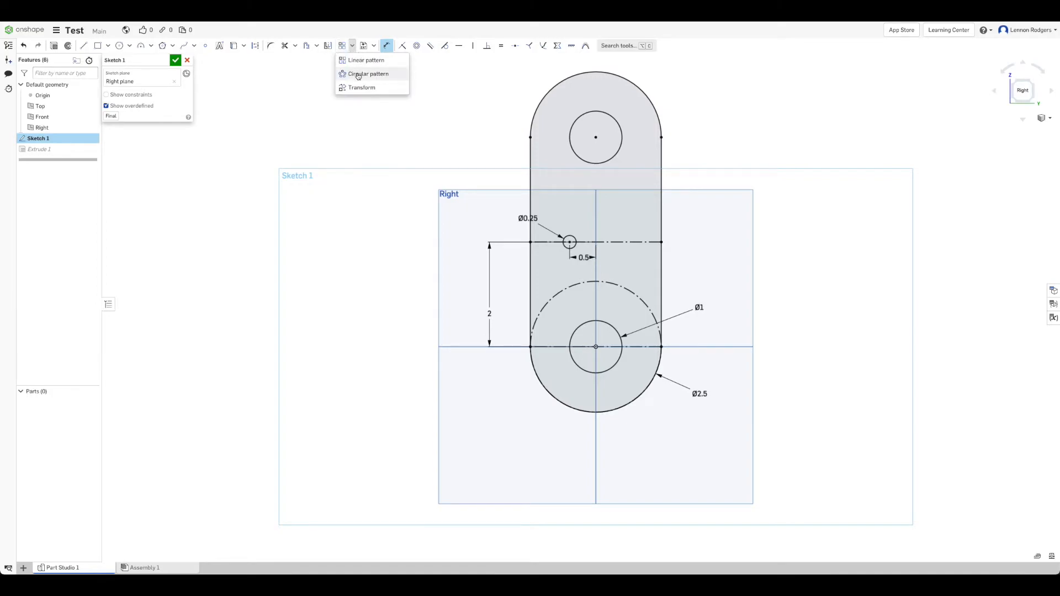
click(359, 74)
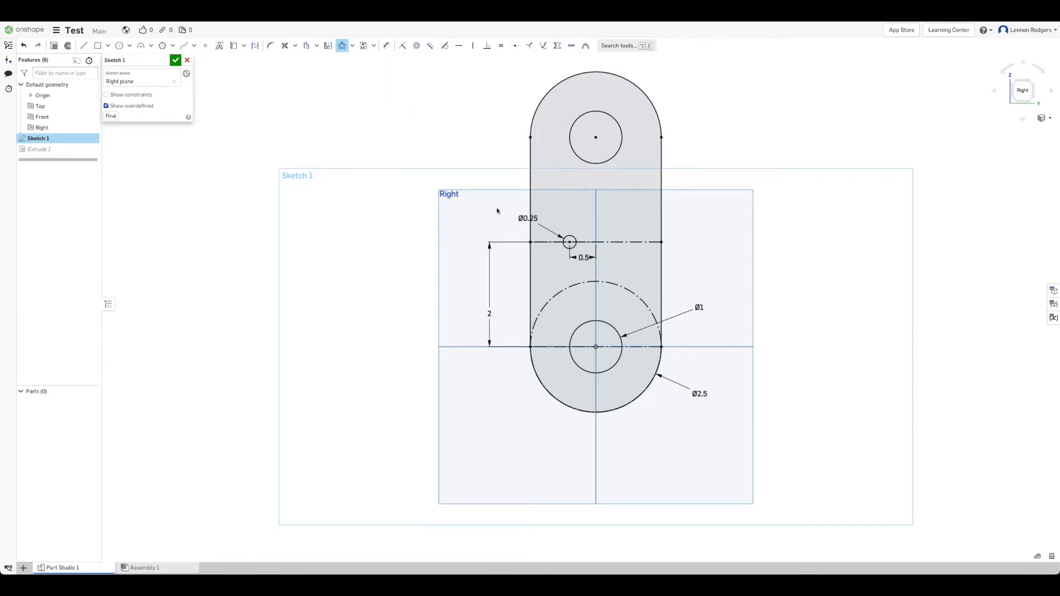
click(574, 247)
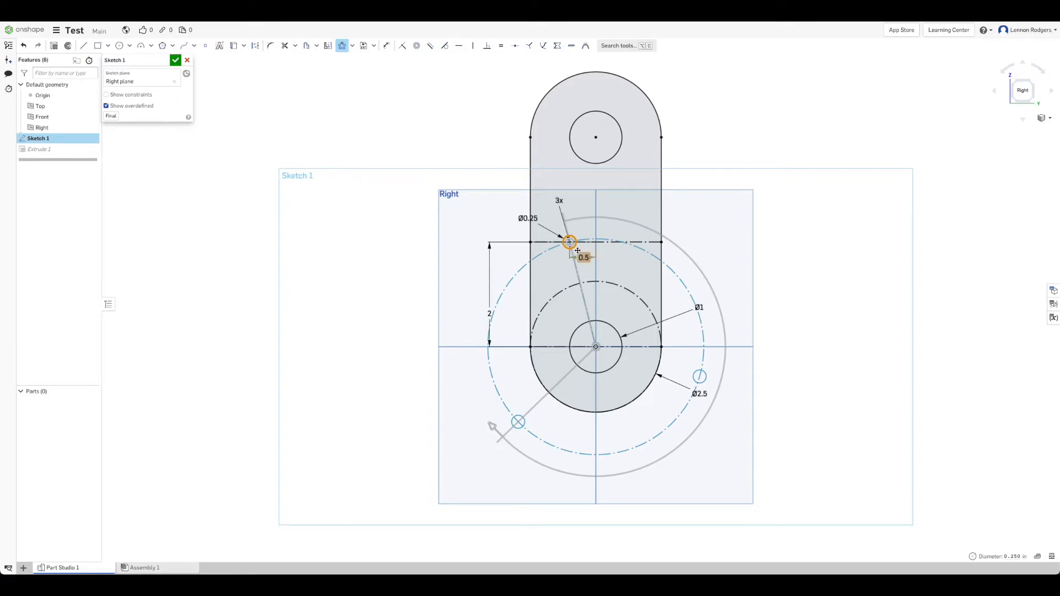
click(596, 346)
drag(596, 348, 596, 246)
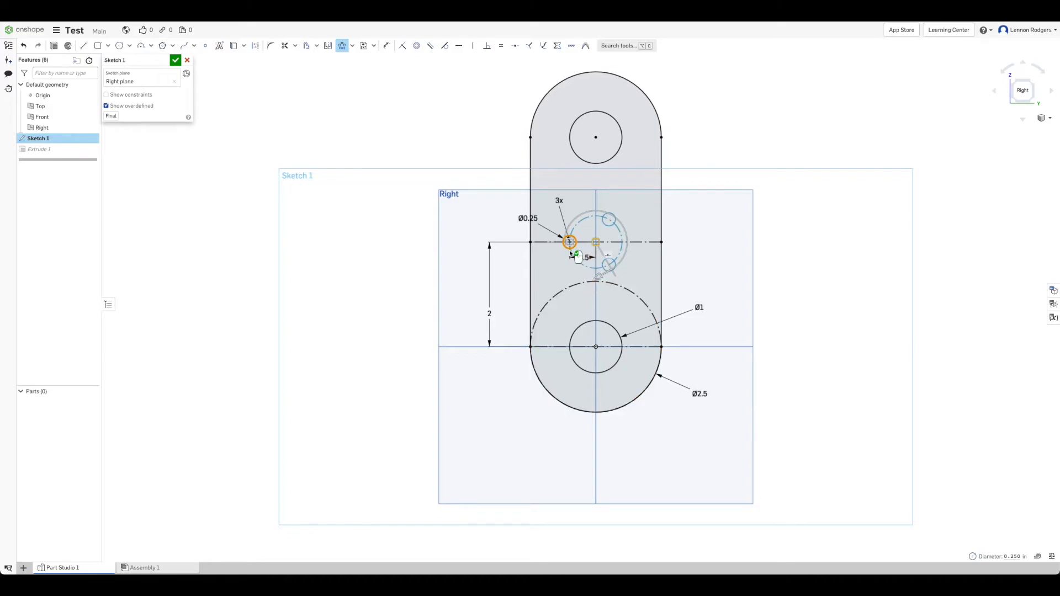
click(559, 199)
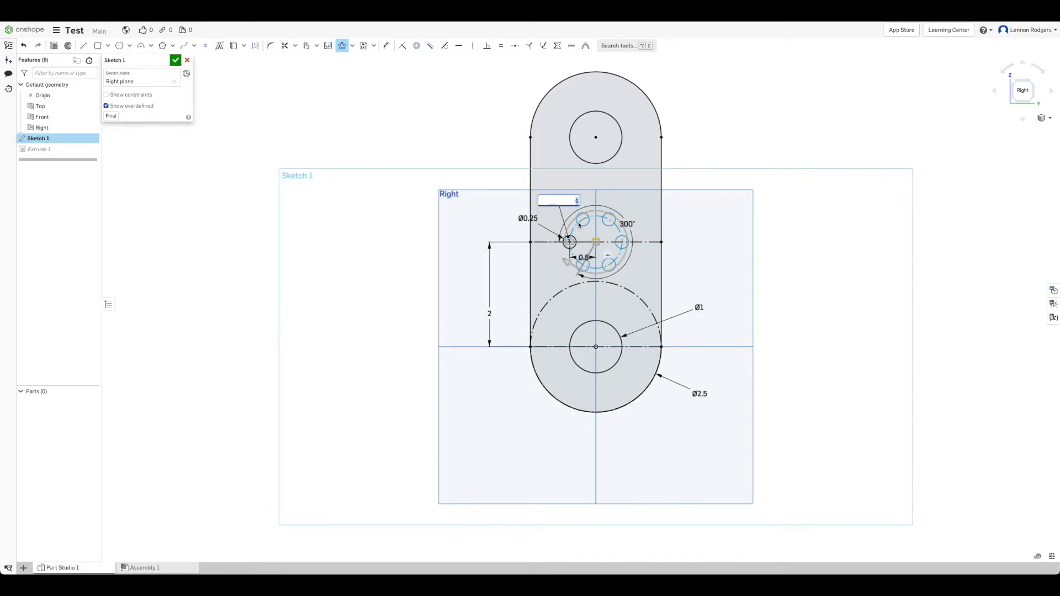
click(569, 242)
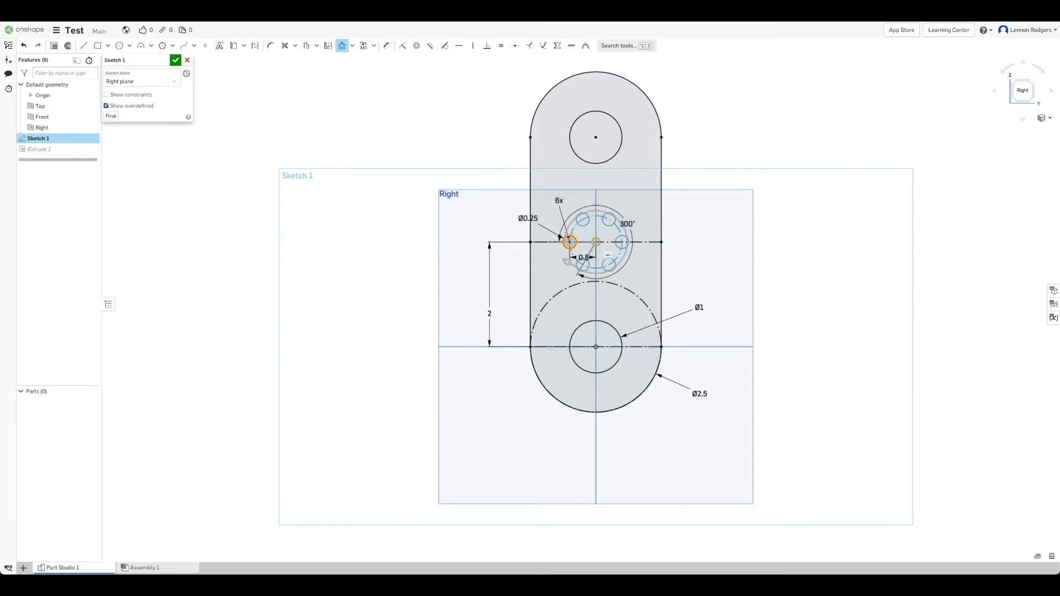
click(713, 160)
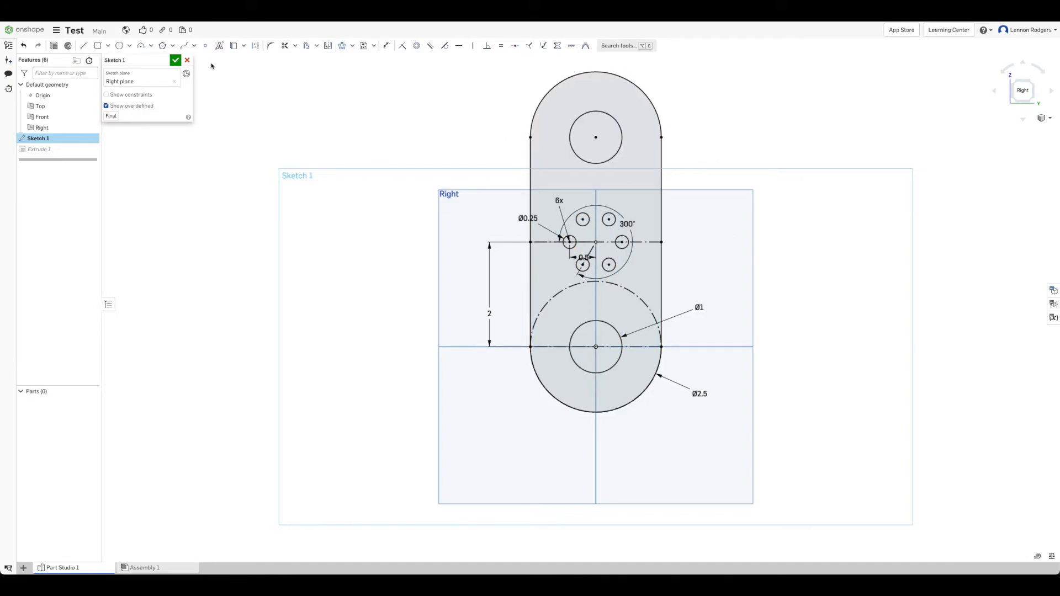
click(175, 60)
Step: Start a 0.2 in radius fillet on the long outer edge of the plate's front face
mouse_move(540, 136)
right_down()
mouse_move(613, 187)
mouse_move(592, 182)
mouse_move(618, 180)
right_up()
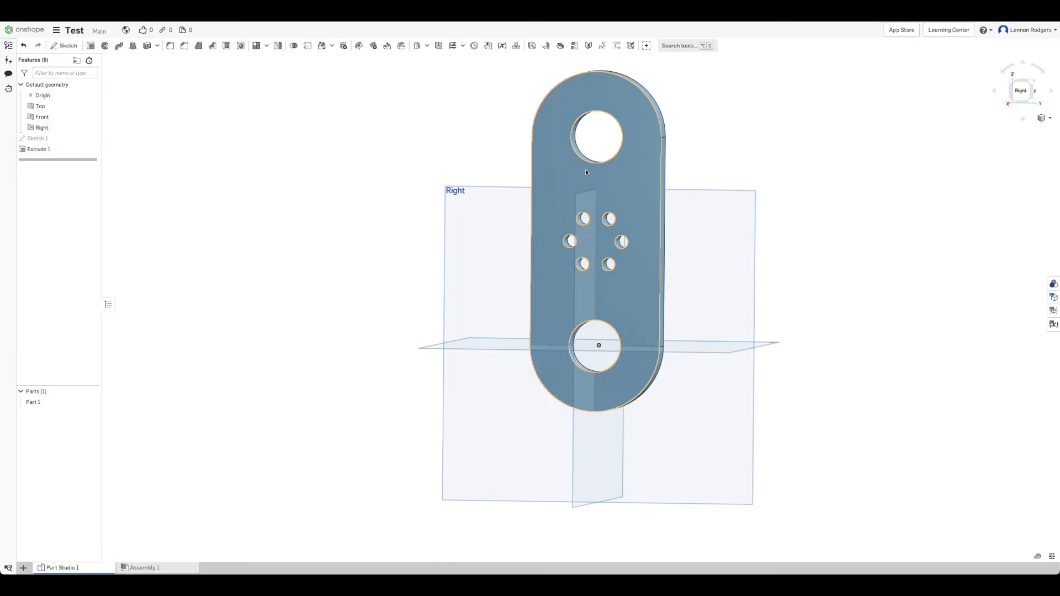
right_drag(587, 188, 474, 126)
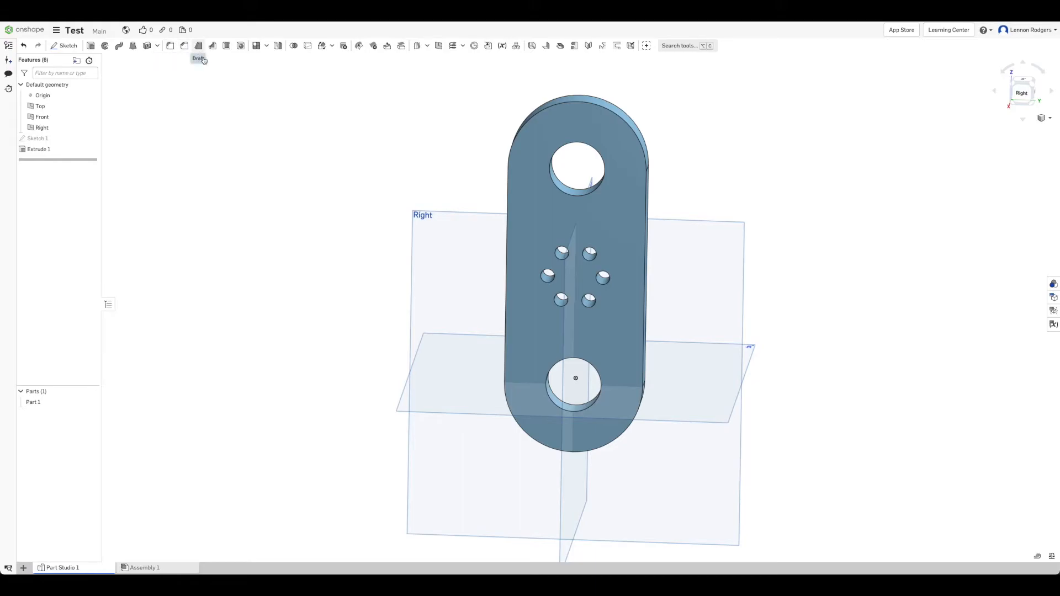
key(shift+4)
right_drag(635, 187, 550, 201)
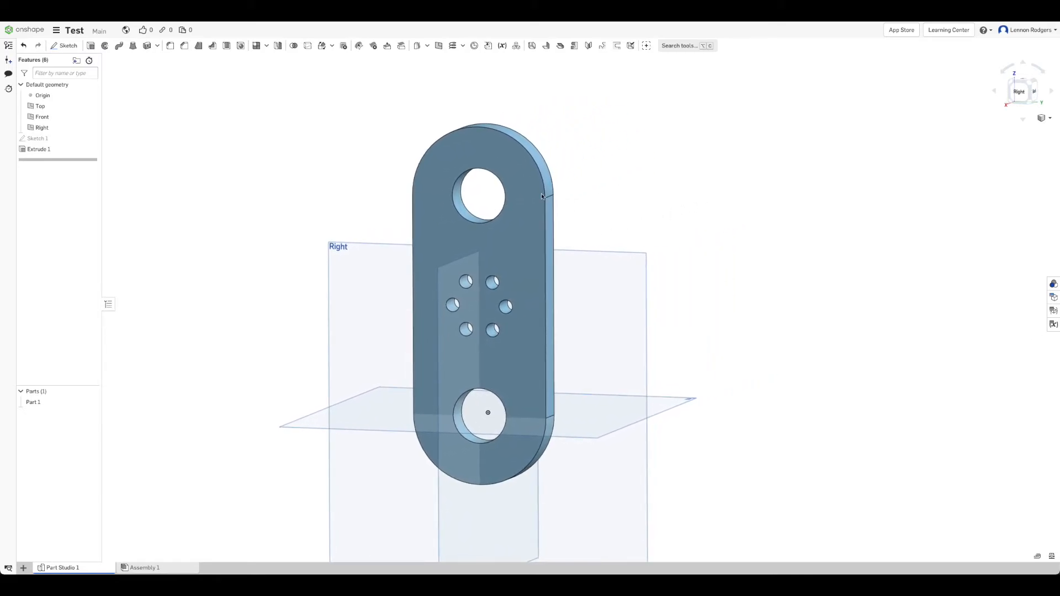
click(169, 47)
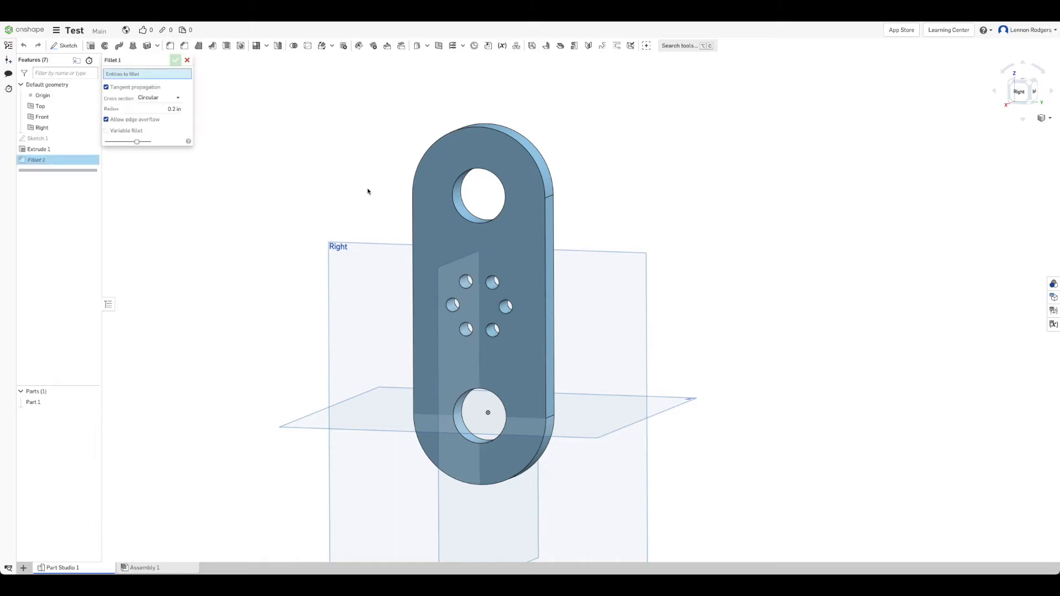
click(544, 231)
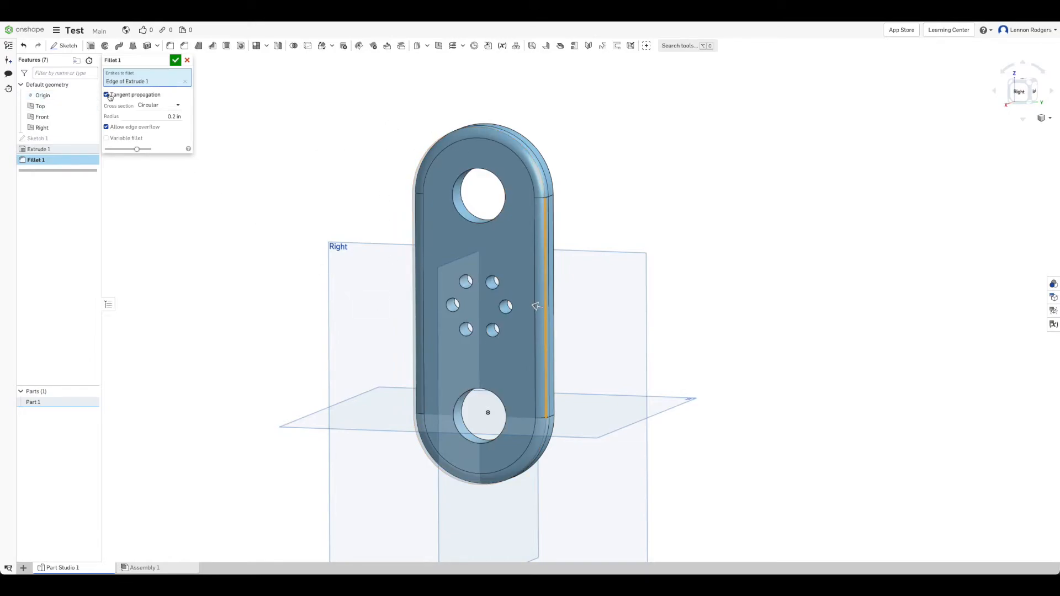
Step: Turn the fillet's tangent propagation off and back on to compare which edges are rounded
click(106, 95)
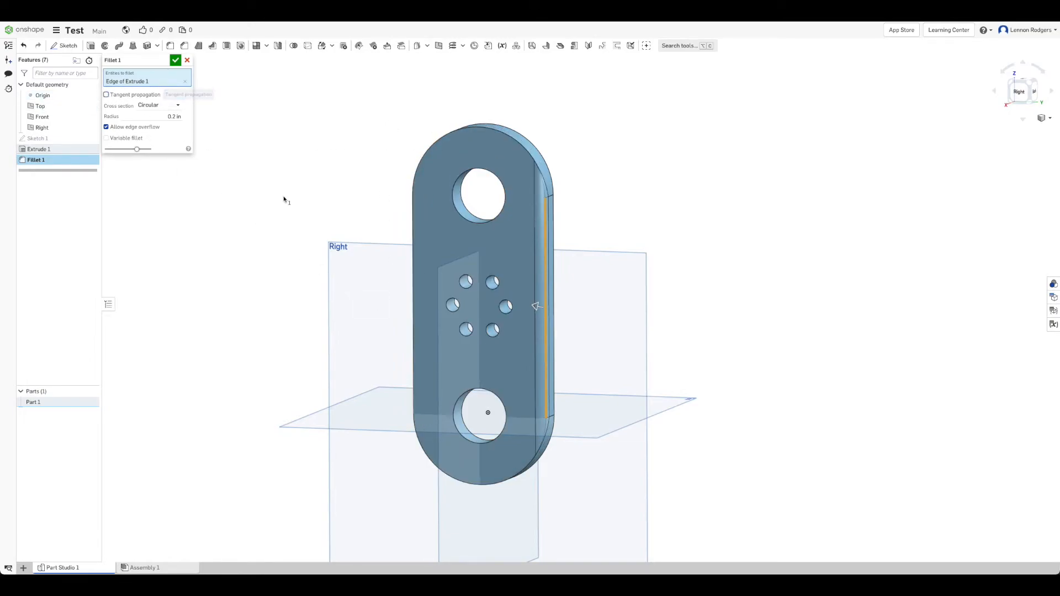
right_drag(342, 128, 402, 128)
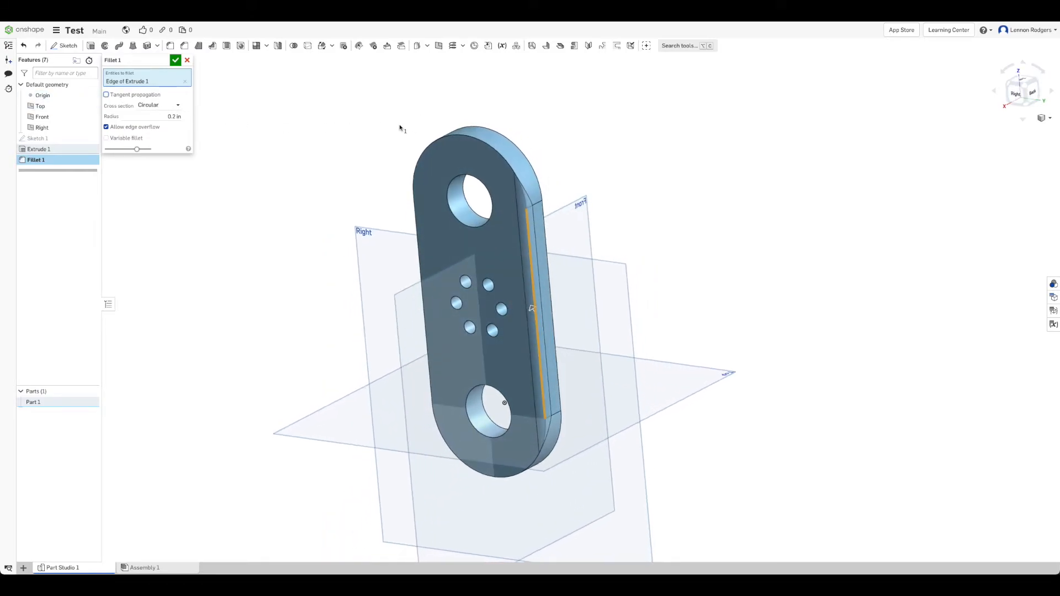
click(107, 95)
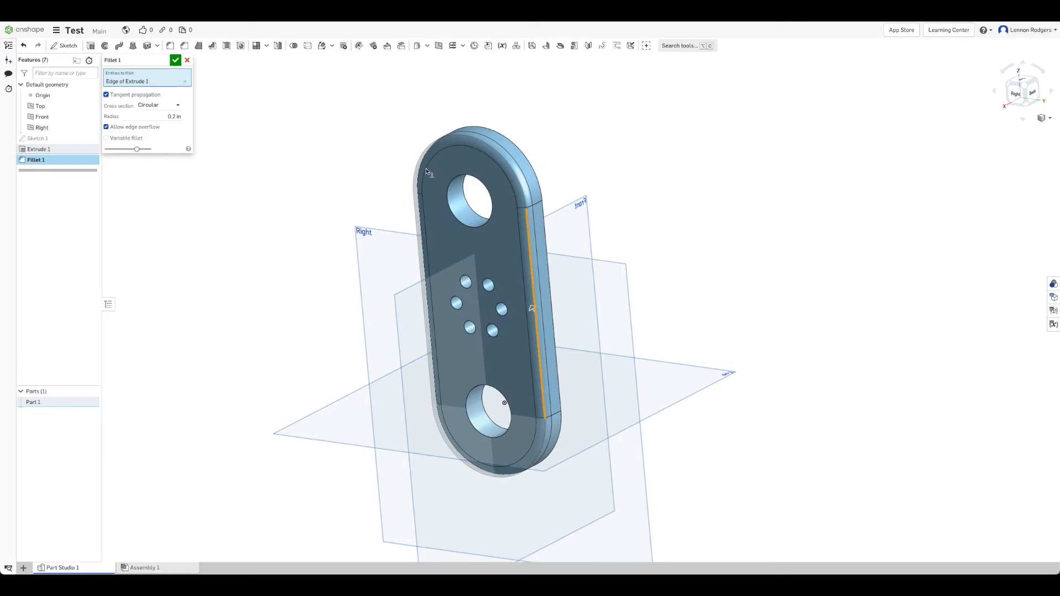
Step: Add the opposite face's outer edge to the fillet, try a 0.1 in radius, and apply the fillet at 0.2 in
right_drag(541, 259, 562, 254)
click(467, 224)
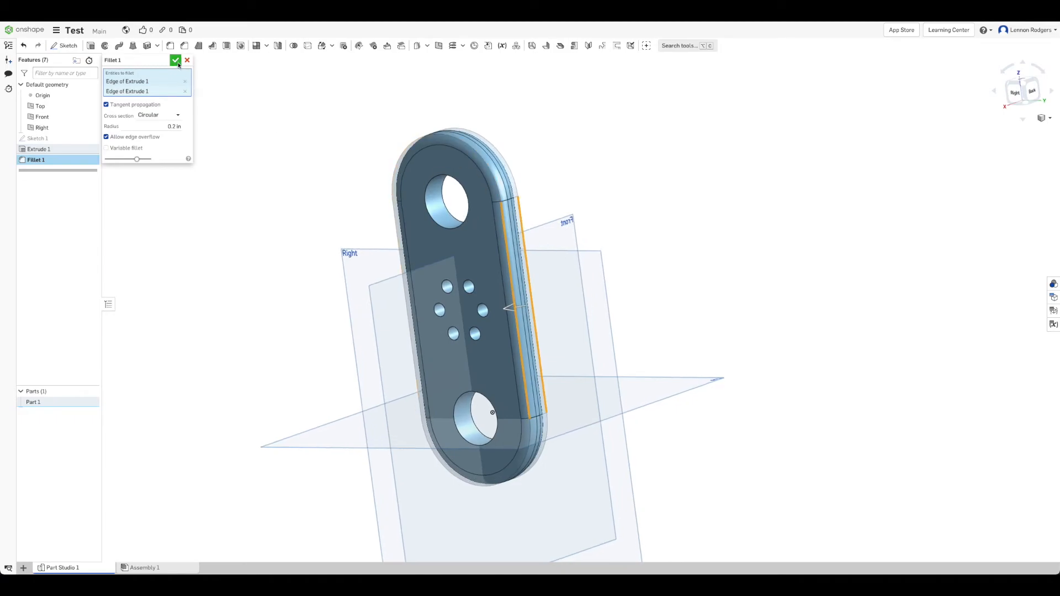
click(158, 123)
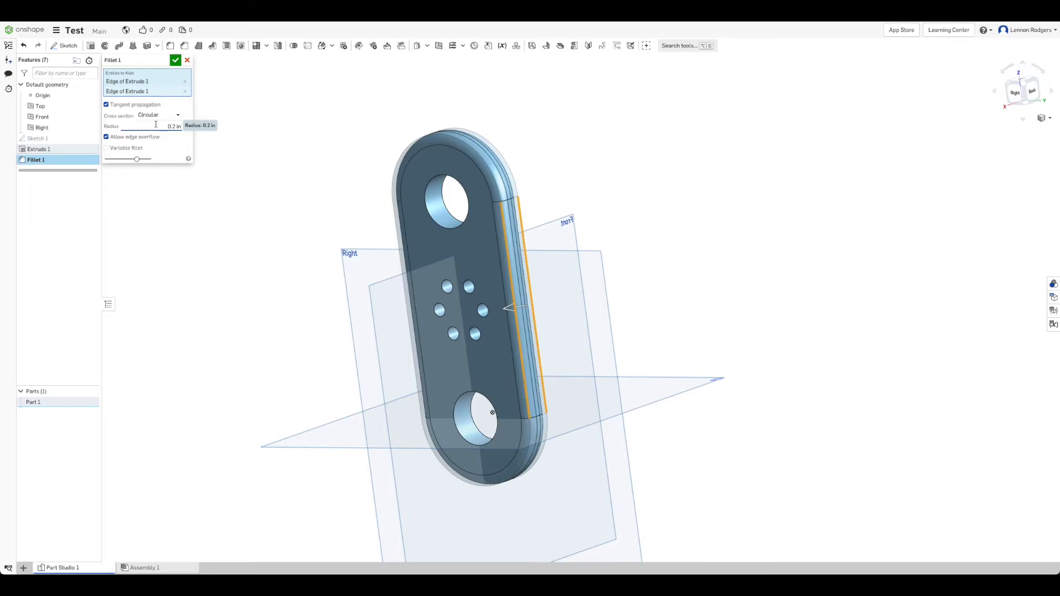
key(Return)
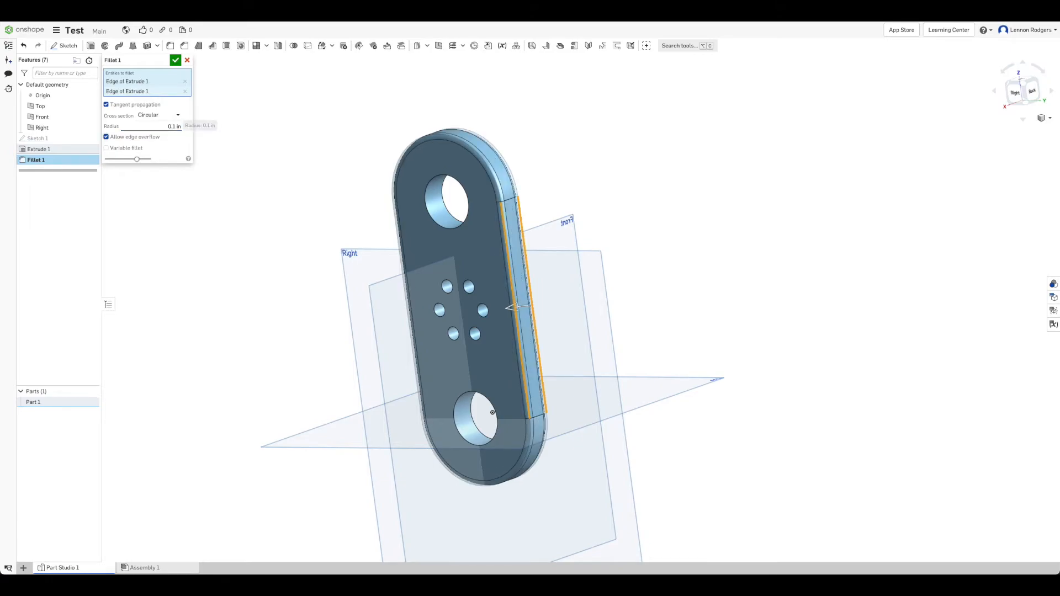
drag(172, 127, 197, 120)
text(2)
key(Return)
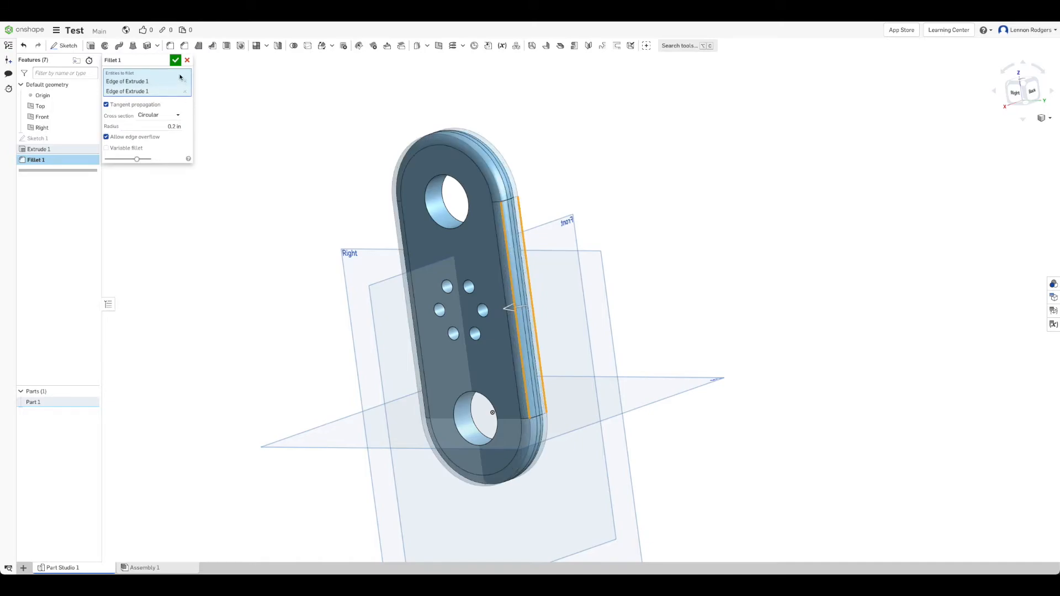
click(176, 61)
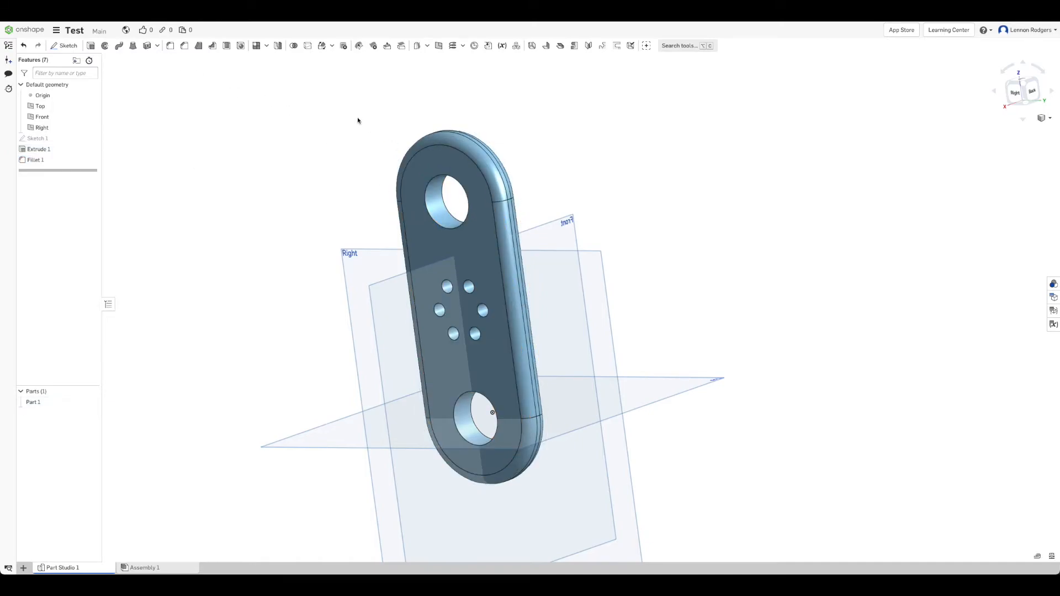
Step: Start a second fillet with a 0.1 in radius on the front rim of the upper large hole
right_drag(358, 118, 358, 128)
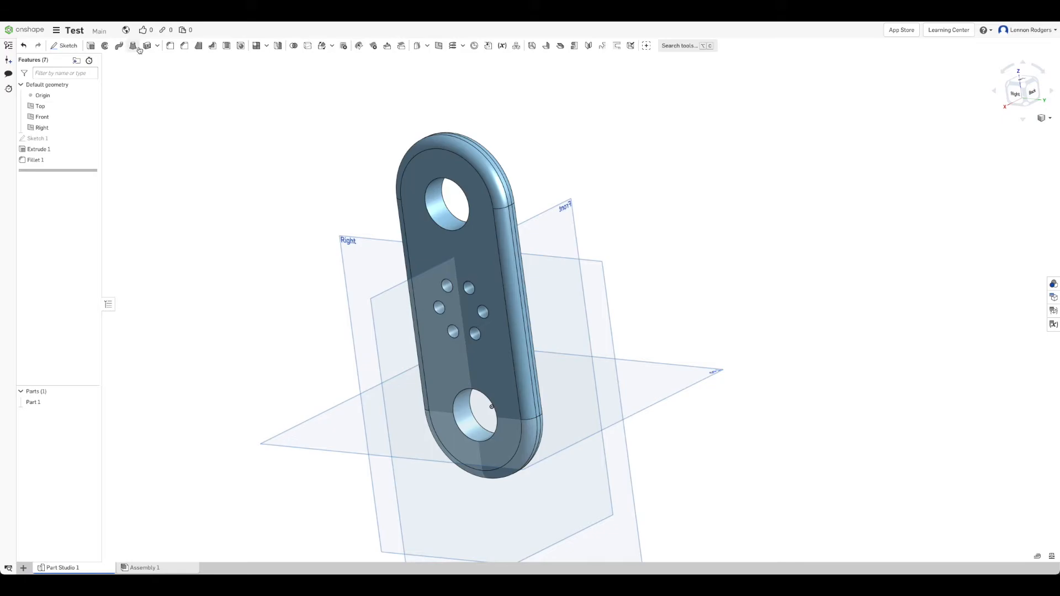
click(169, 46)
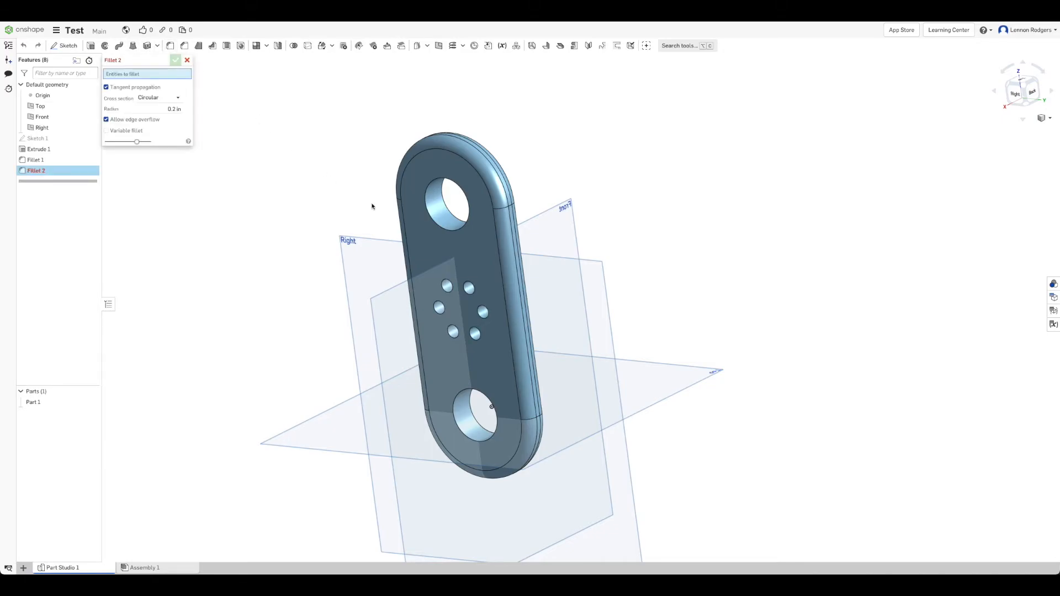
click(426, 191)
click(184, 117)
key(Left)
key(BackSpace)
text(1)
key(Return)
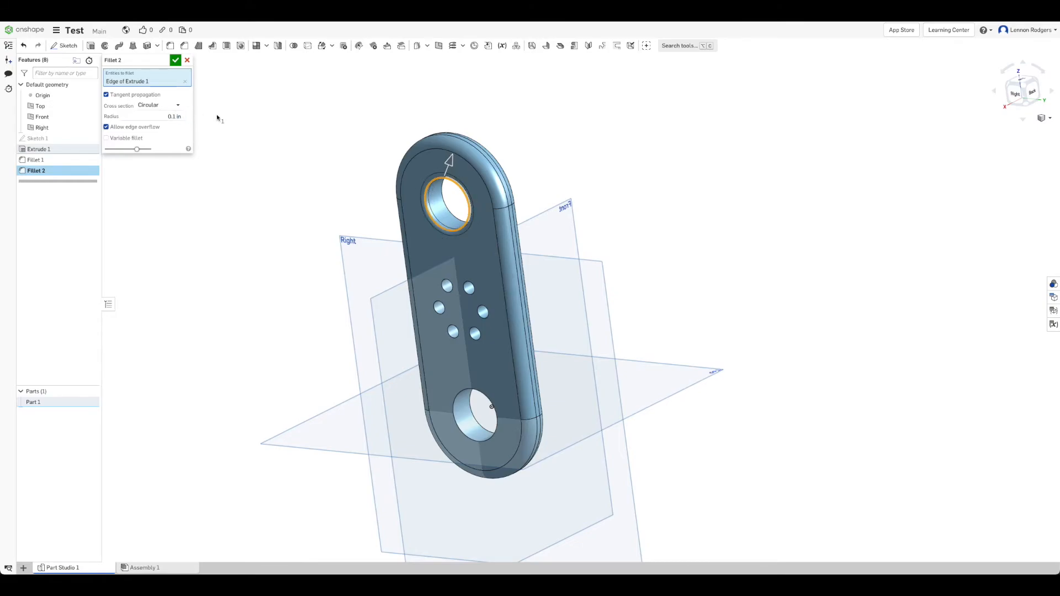
Step: Add the upper hole's back rim and both rims of the lower large hole to the second fillet, and apply it
right_drag(499, 147, 420, 187)
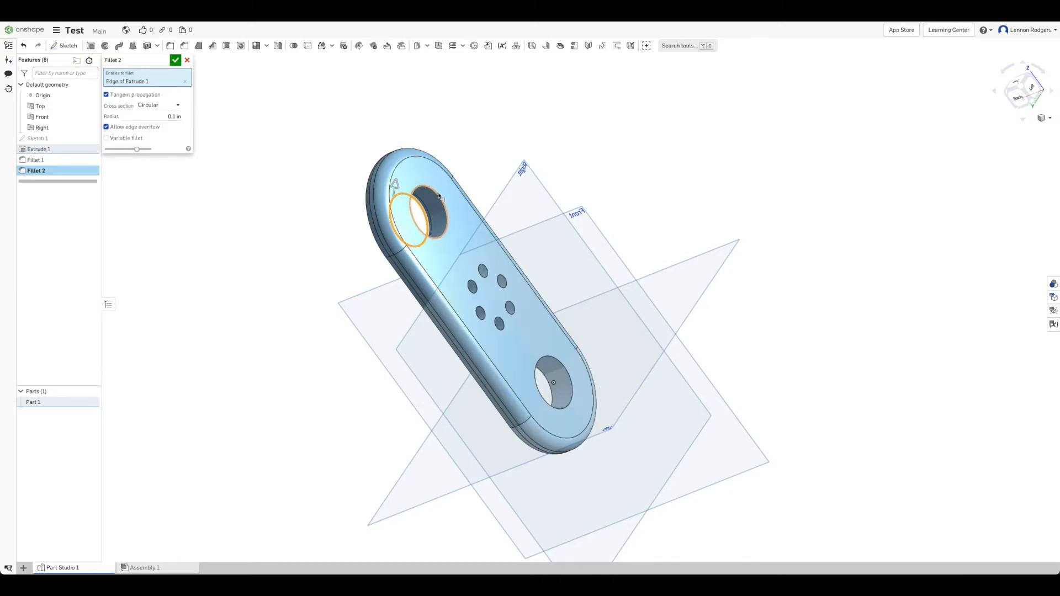
click(438, 196)
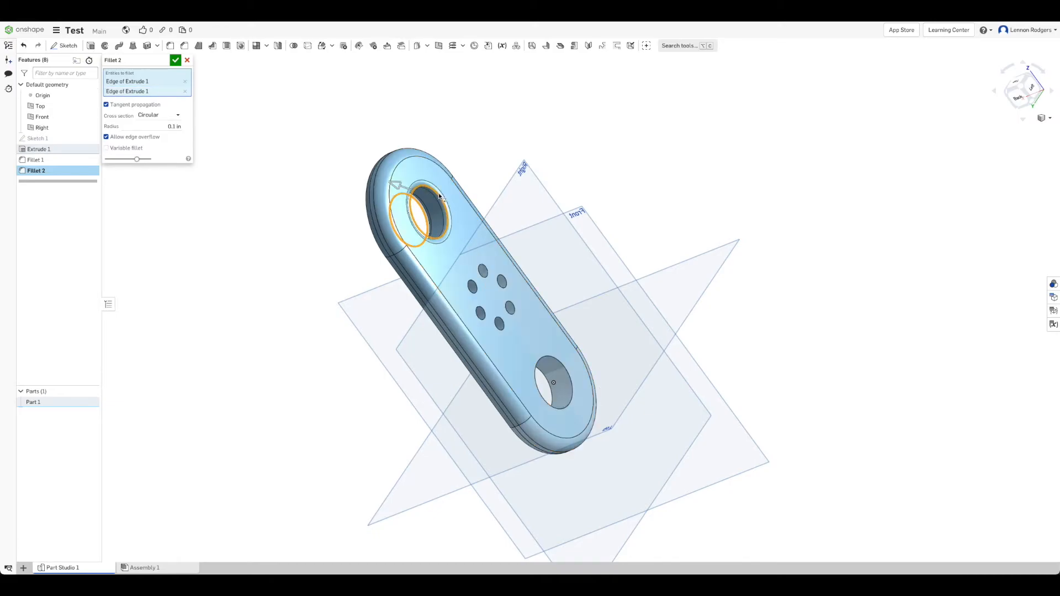
click(567, 373)
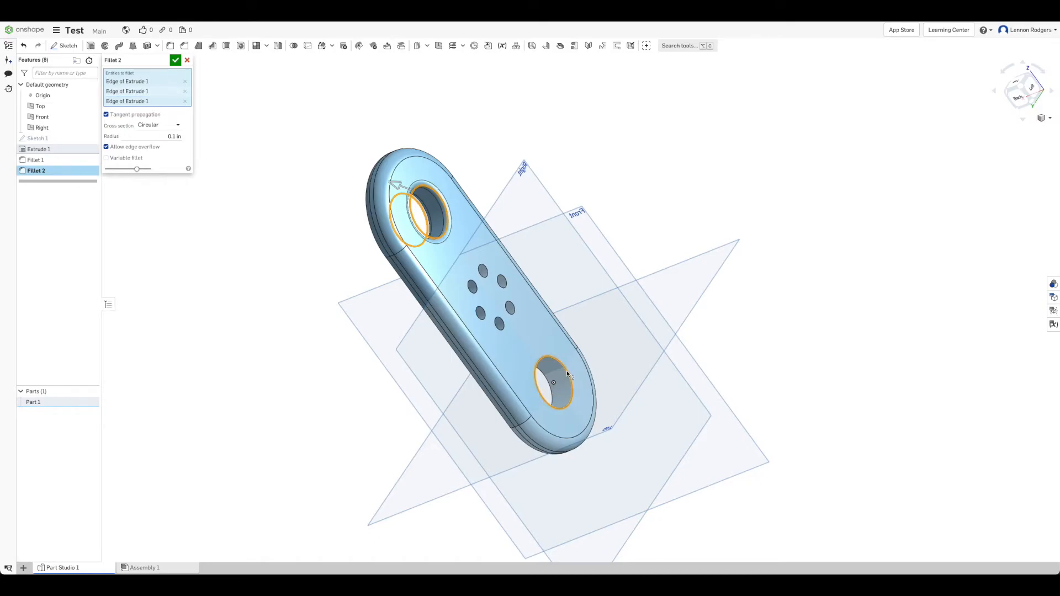
right_drag(567, 373, 600, 358)
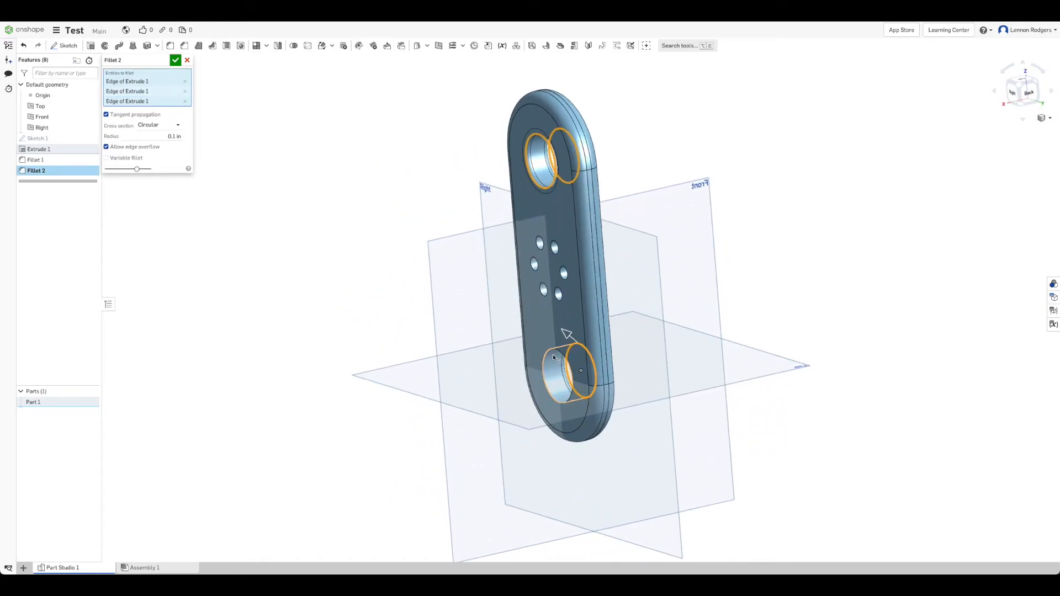
click(558, 393)
right_drag(704, 371, 760, 326)
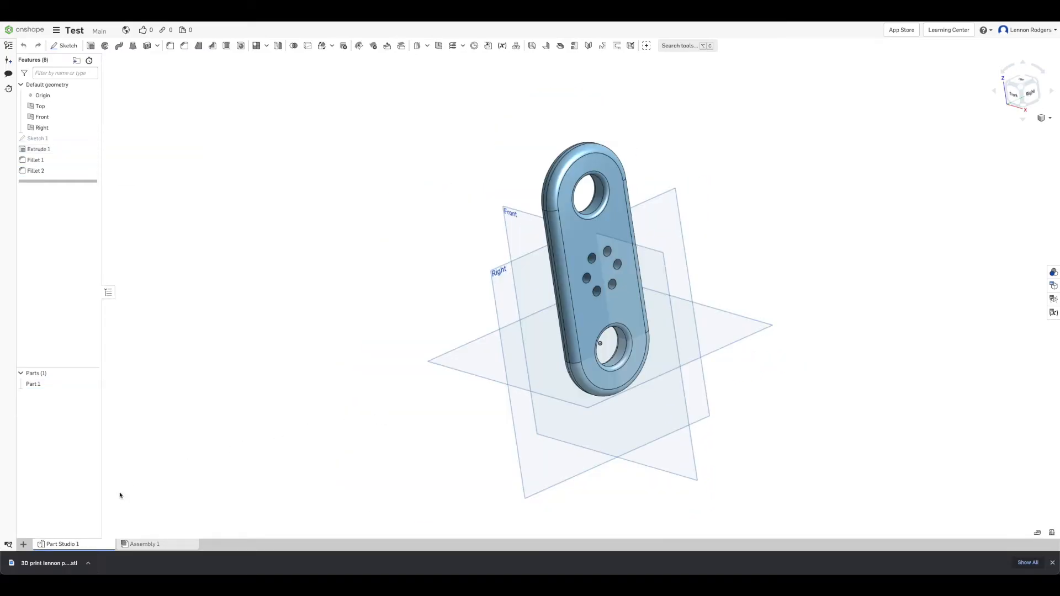
Step: Export the part studio as a binary STL in millimetres at medium resolution, saved as Part Studio 1 (1) in Downloads
right_click(73, 546)
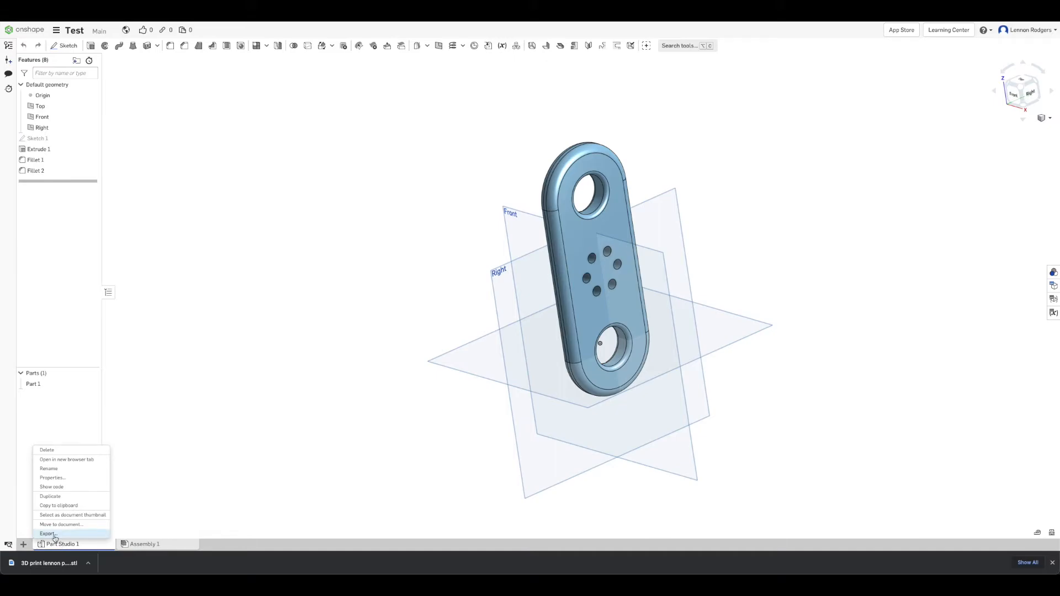
click(49, 534)
click(464, 73)
key(super+a)
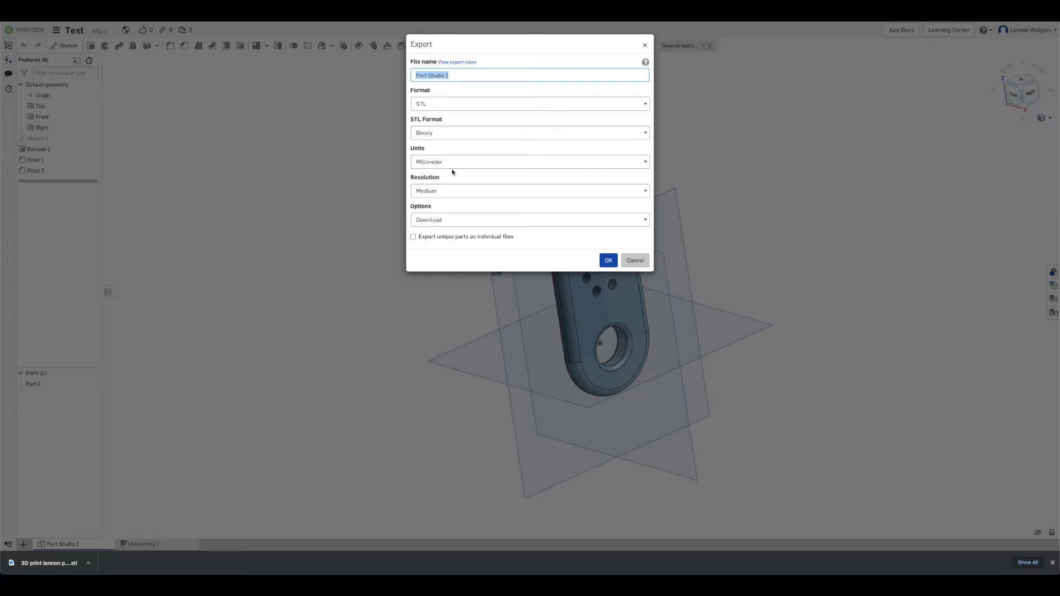
click(608, 261)
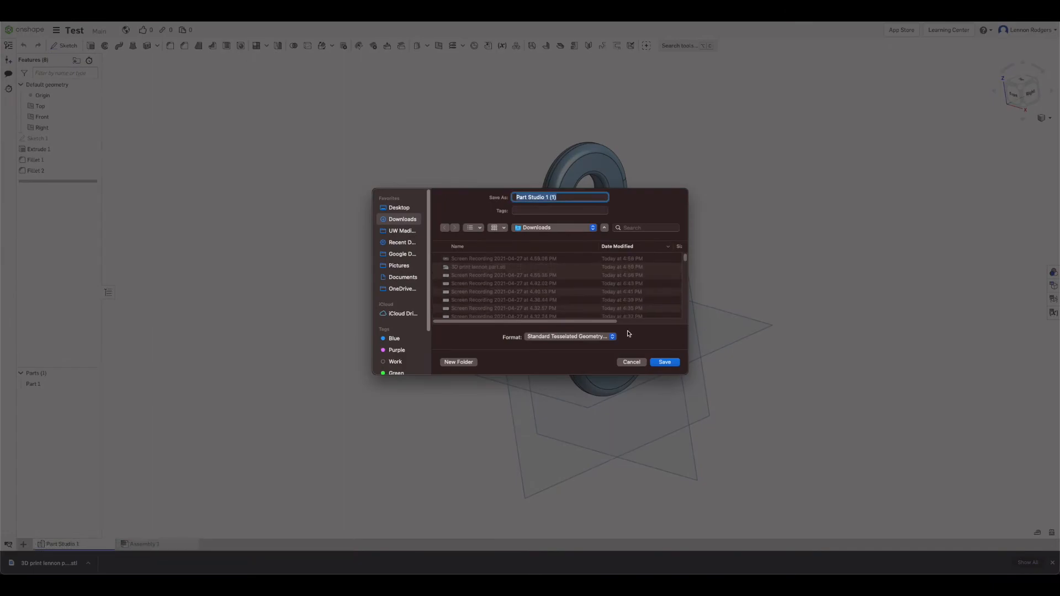
click(663, 362)
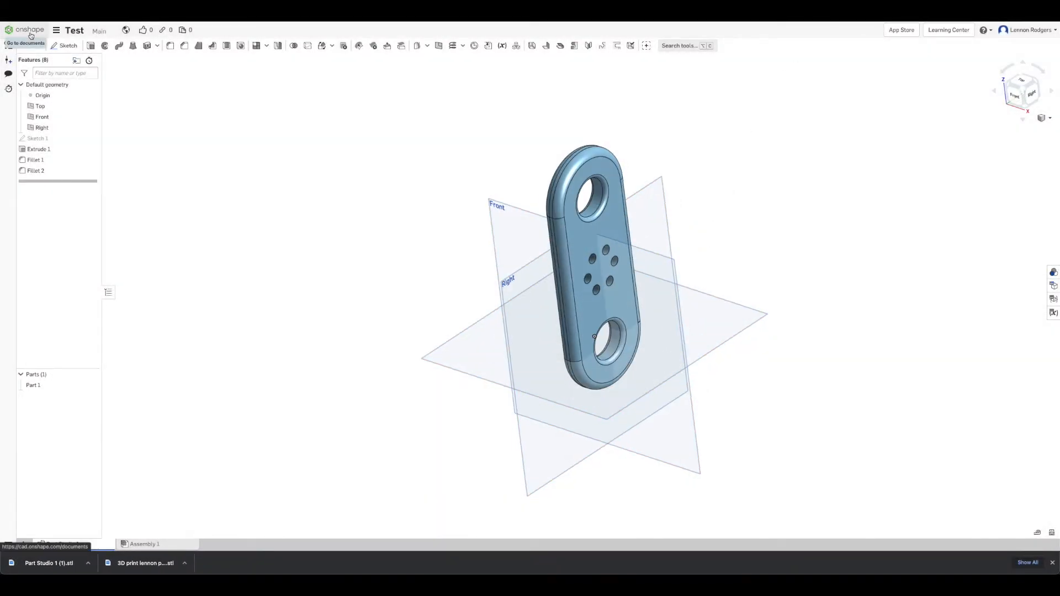
Step: Return to the documents list and create a new public document named Revolve Test
click(26, 30)
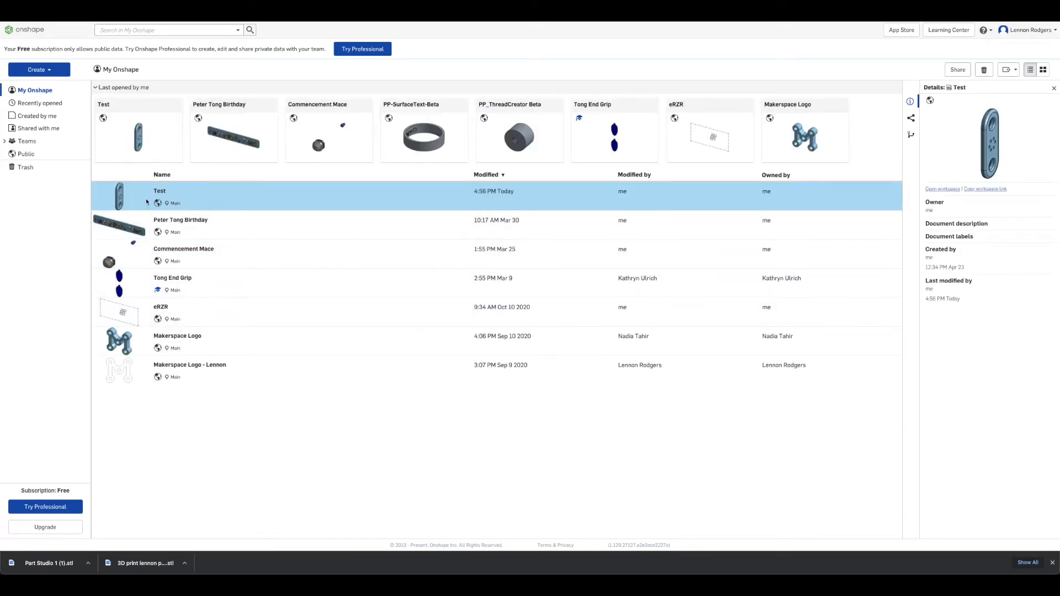
click(50, 71)
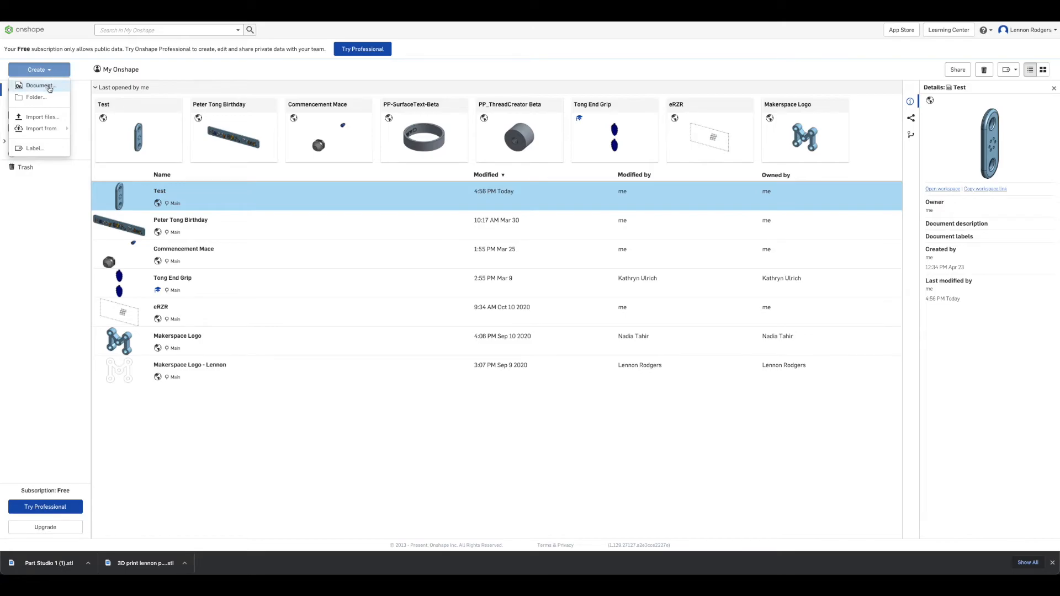
click(49, 86)
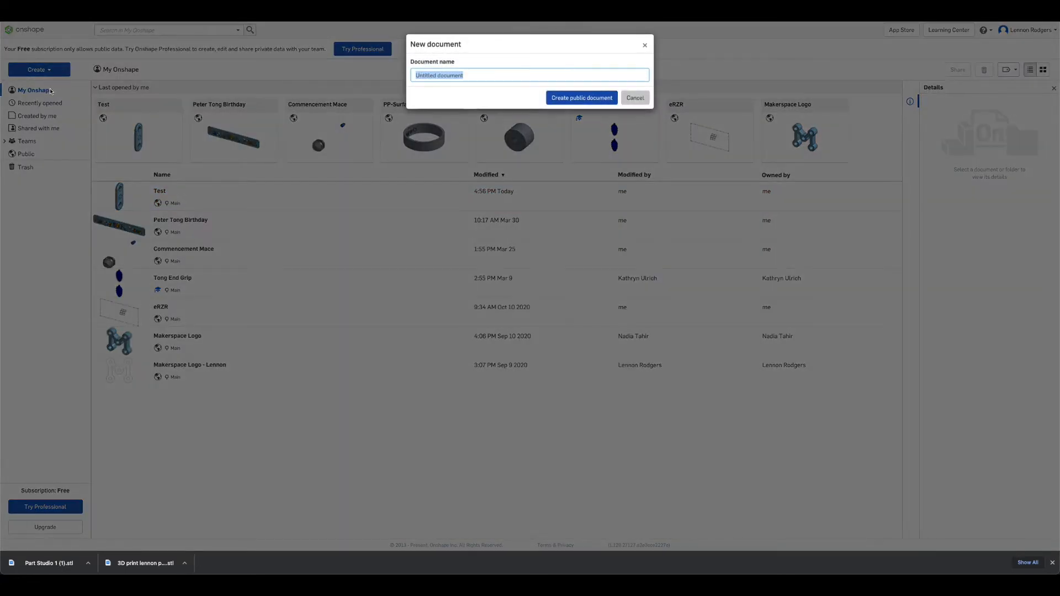
text(REV)
key(BackSpace)
key(BackSpace)
key(BackSpace)
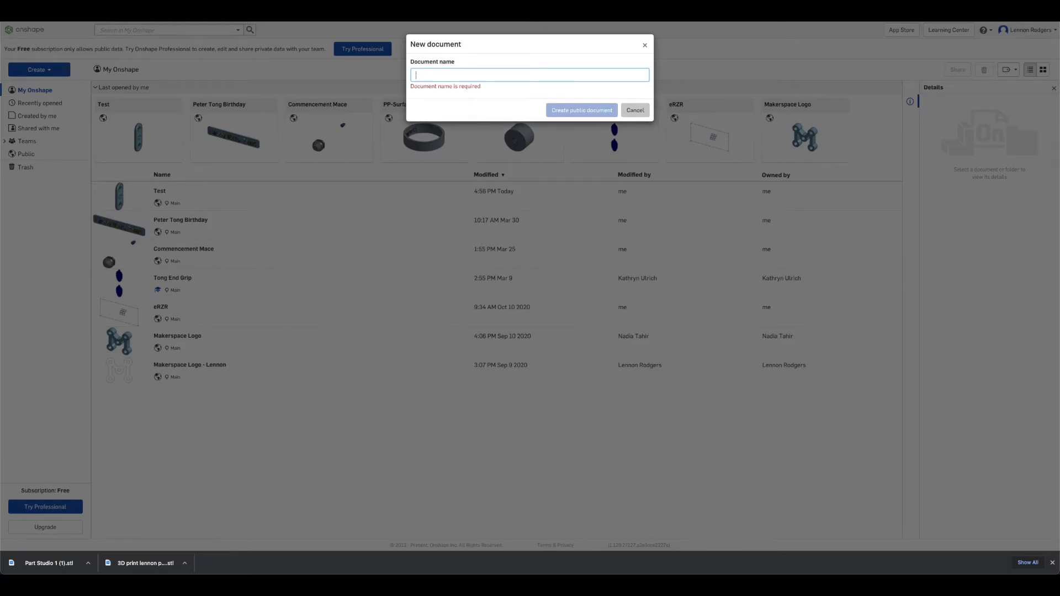
text(Revolve Test)
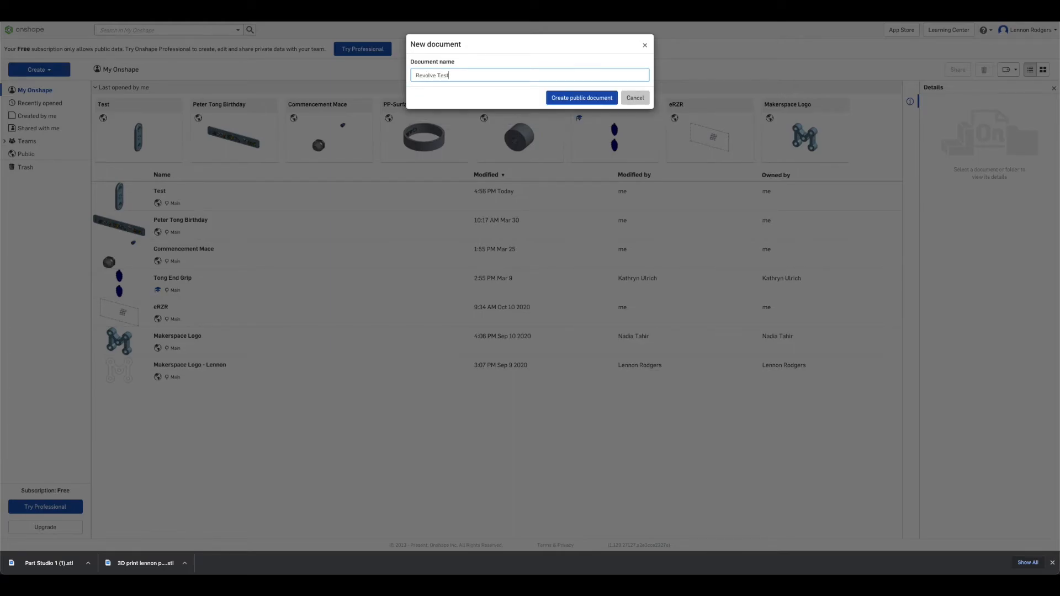
key(Return)
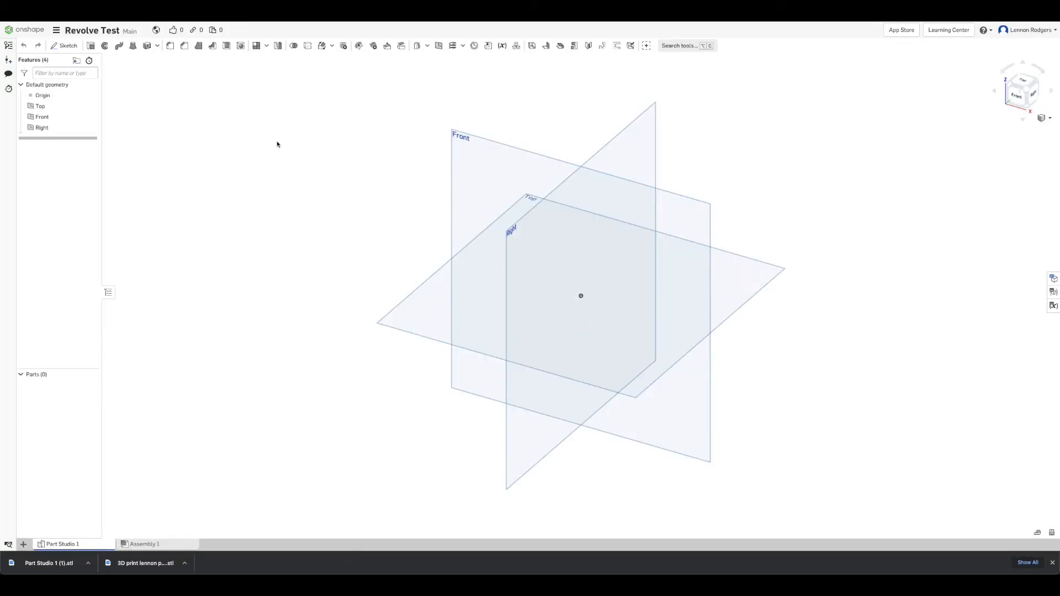
Step: Start a sketch on the Top plane and view it straight from above
mouse_move(603, 264)
right_down()
mouse_move(625, 266)
mouse_move(606, 273)
mouse_move(594, 261)
right_up()
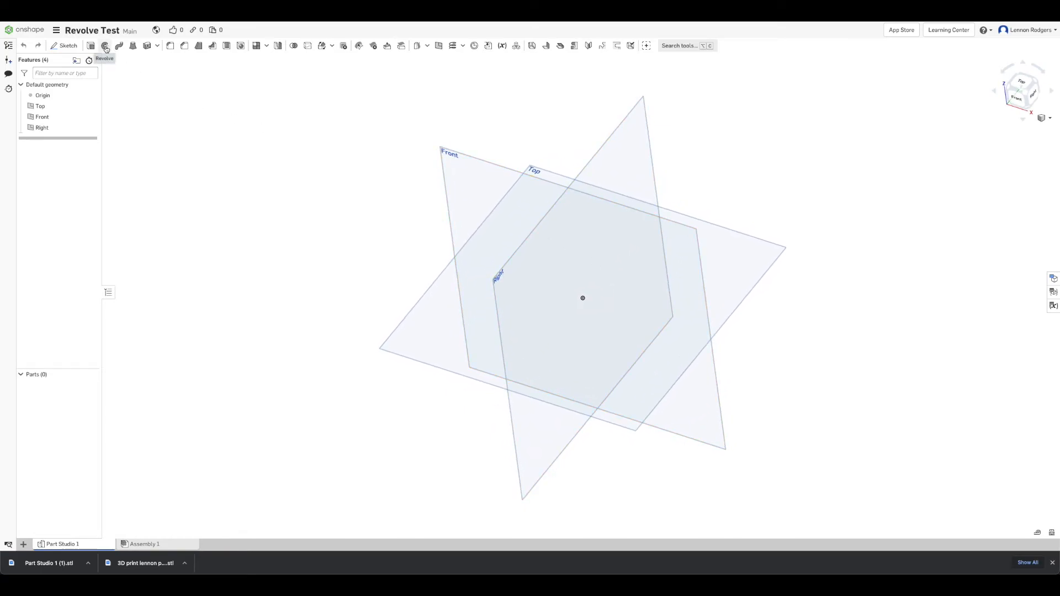
click(72, 50)
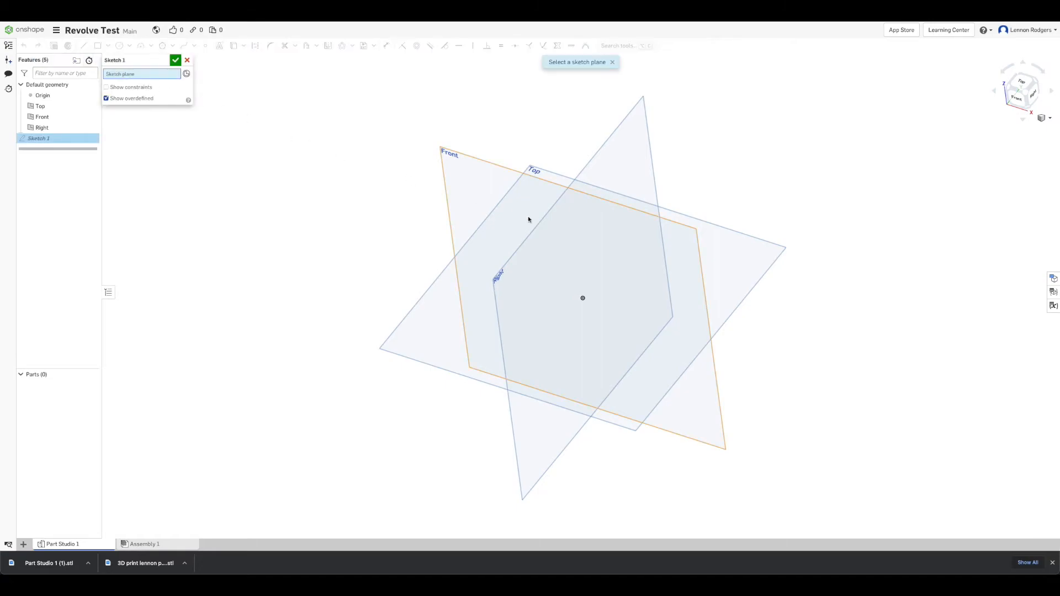
click(755, 258)
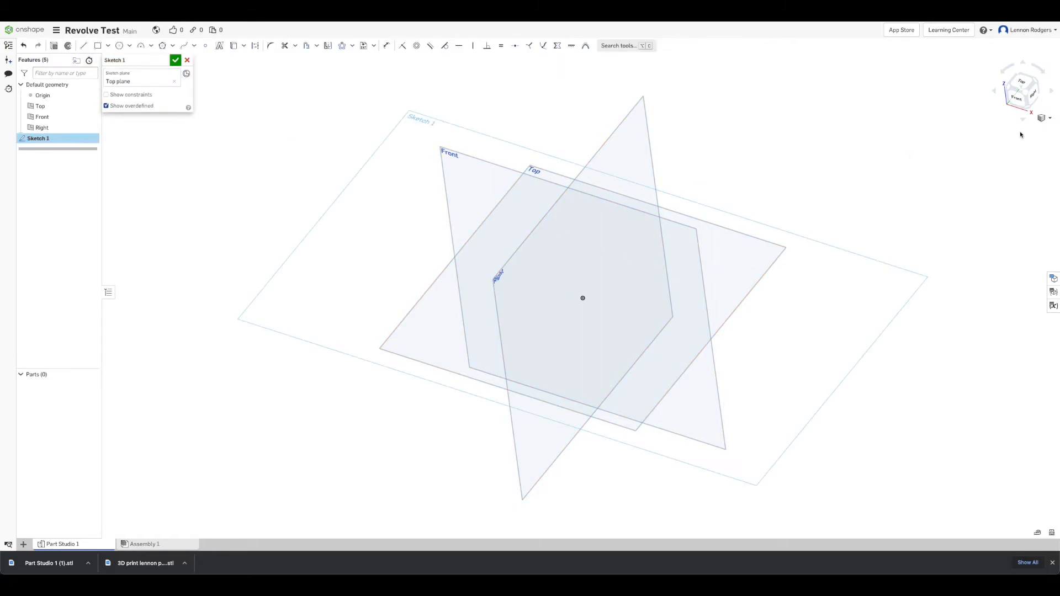
click(1020, 83)
scroll(699, 204, down, 2)
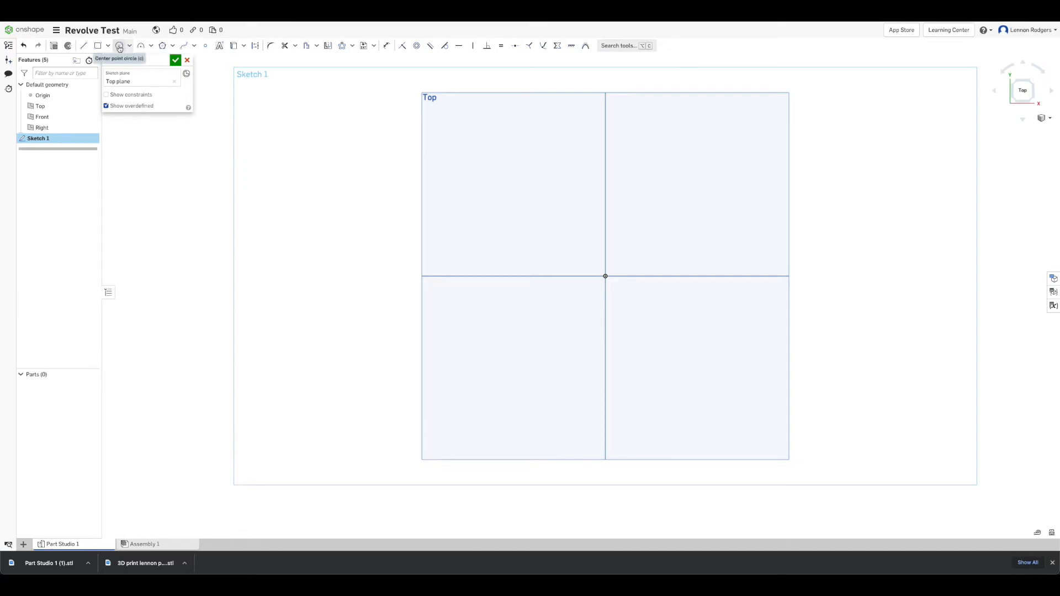
Step: Draw a circle about 0.7 in in diameter on the horizontal axis, with its centre about 1.9 in right of the origin
click(120, 47)
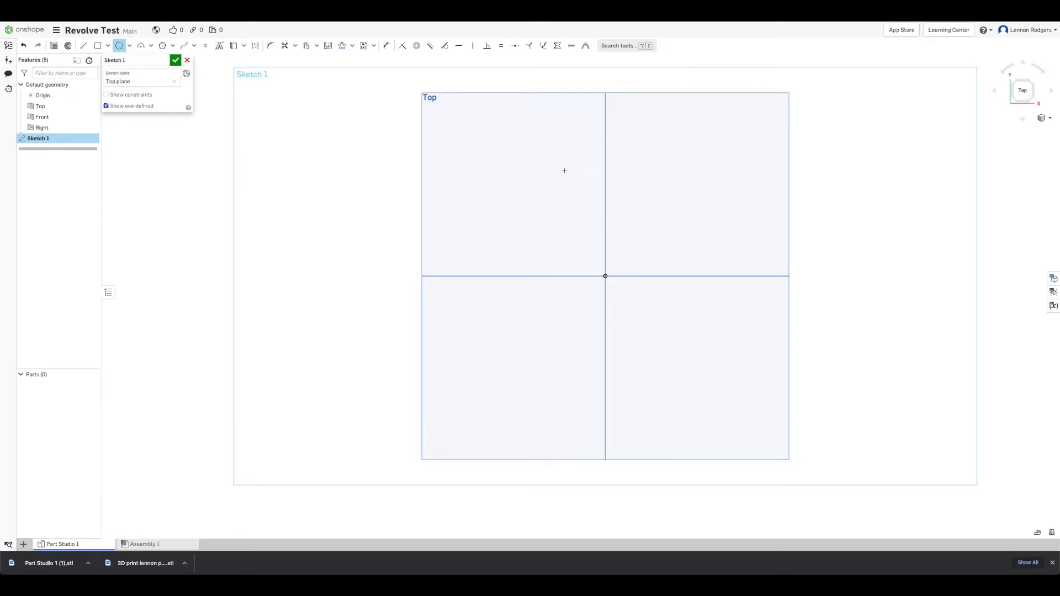
click(728, 276)
click(734, 256)
key(Escape)
click(728, 277)
mouse_move(729, 276)
mouse_down()
mouse_move(768, 276)
mouse_move(682, 276)
mouse_move(653, 291)
mouse_move(721, 290)
mouse_up()
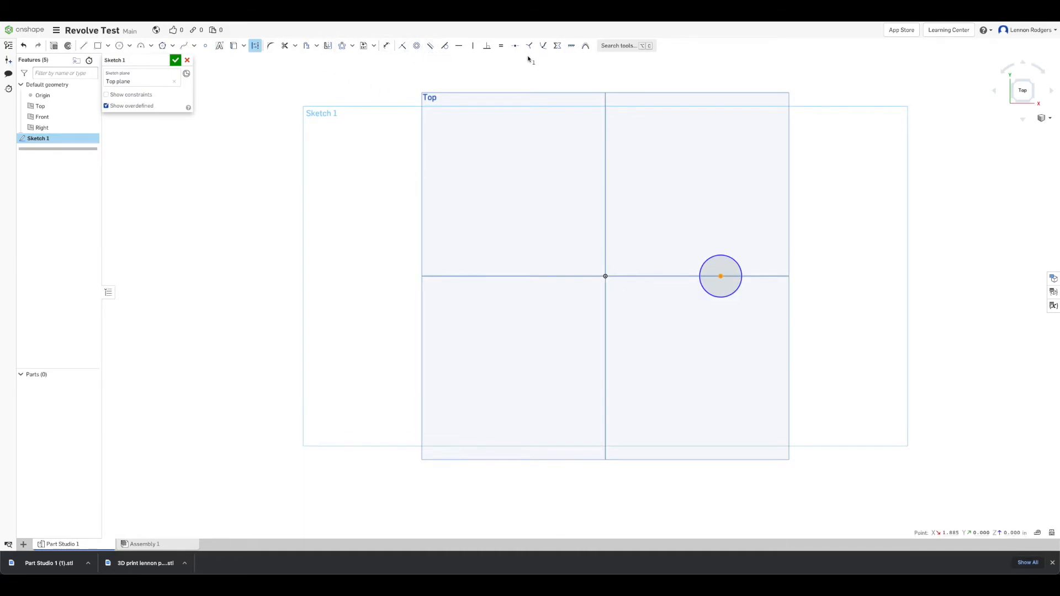
Step: Dimension the circle's centre 2 in horizontally from the origin
click(386, 46)
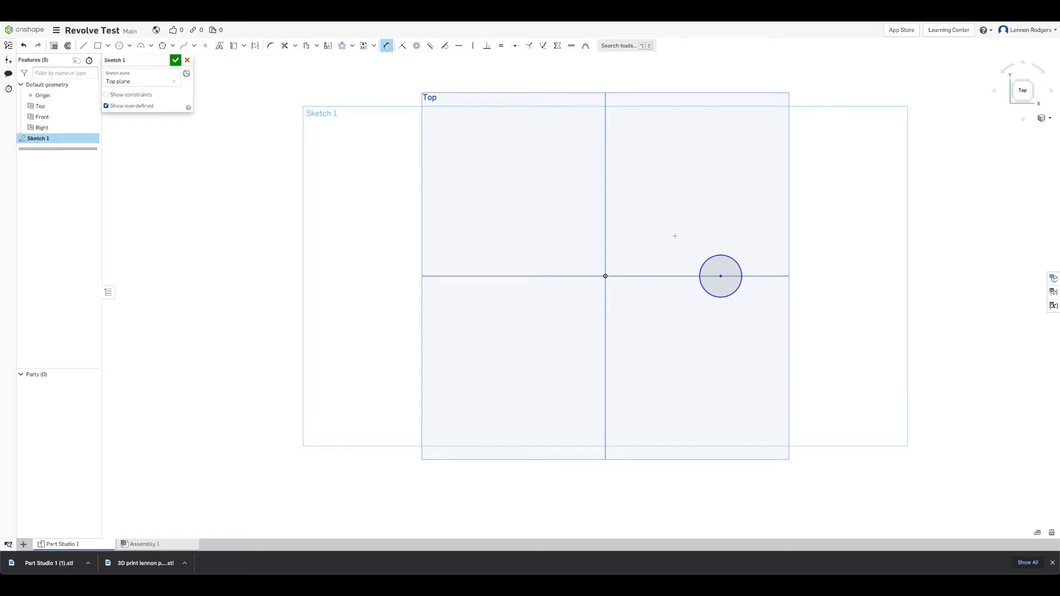
click(721, 276)
click(605, 276)
click(678, 332)
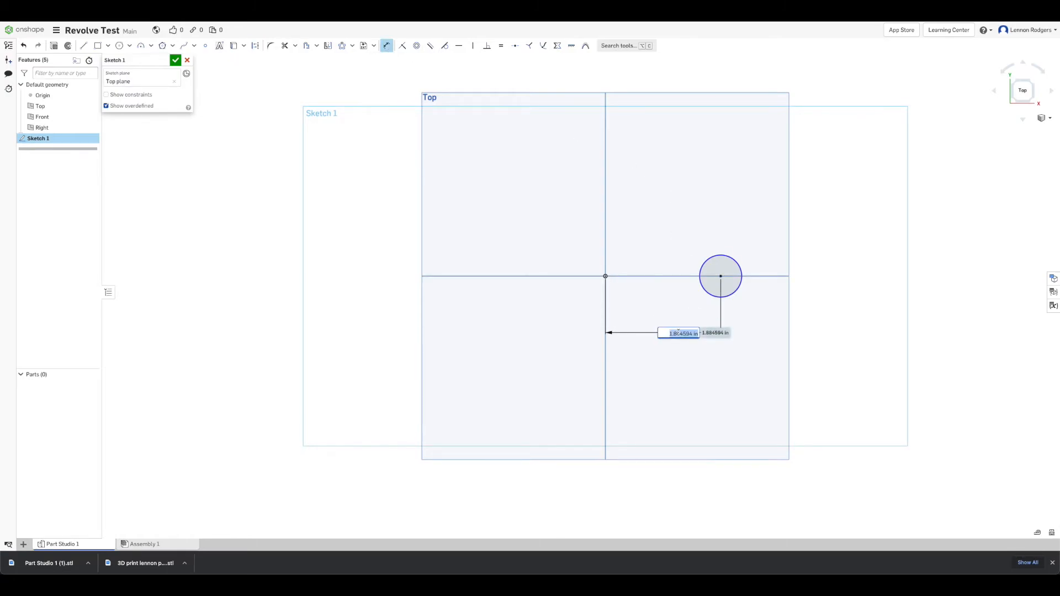
text(2)
key(Return)
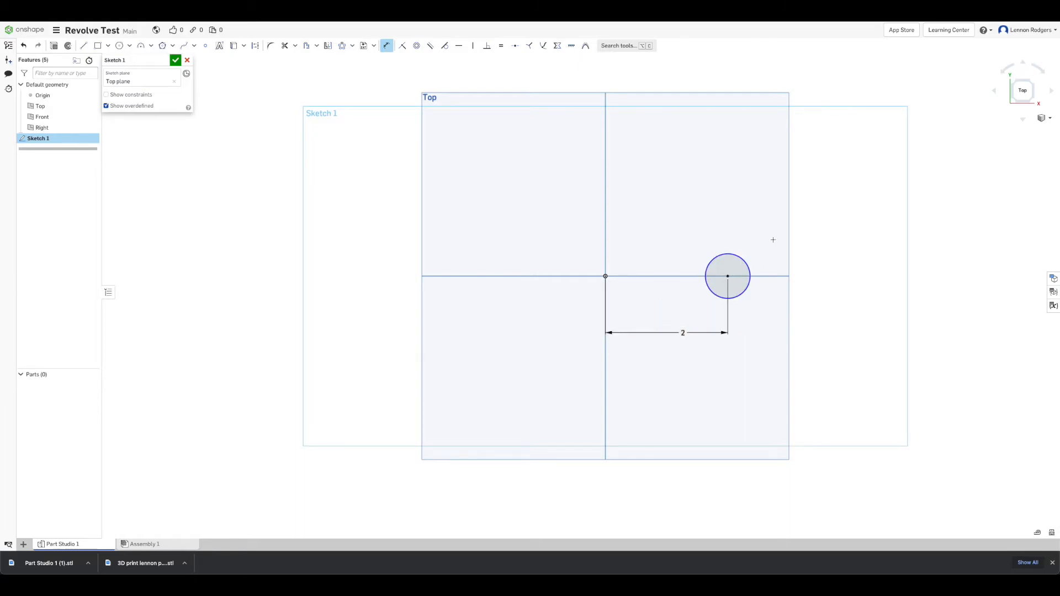
Step: Set the circle's diameter to 1 in
click(743, 259)
click(755, 237)
text(1)
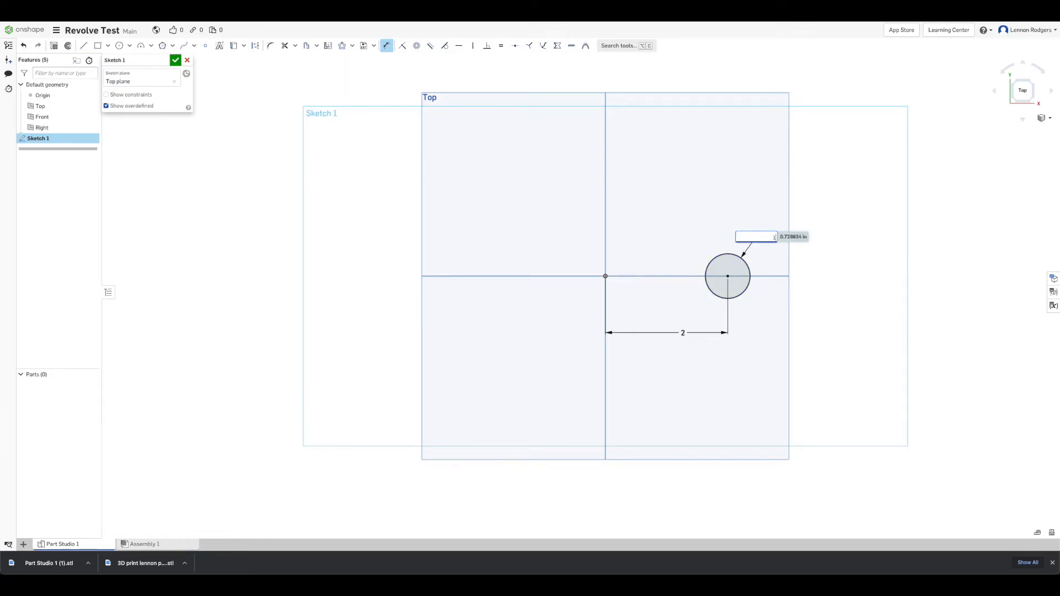
key(Return)
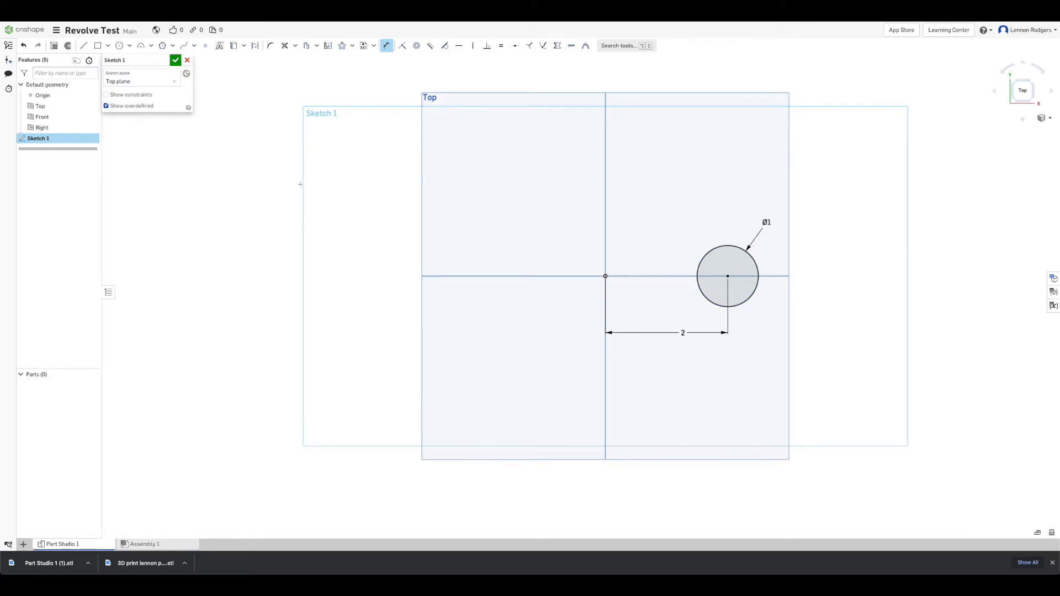
Step: Draw a vertical line about 1.15 in long upward from the origin
click(83, 47)
click(606, 276)
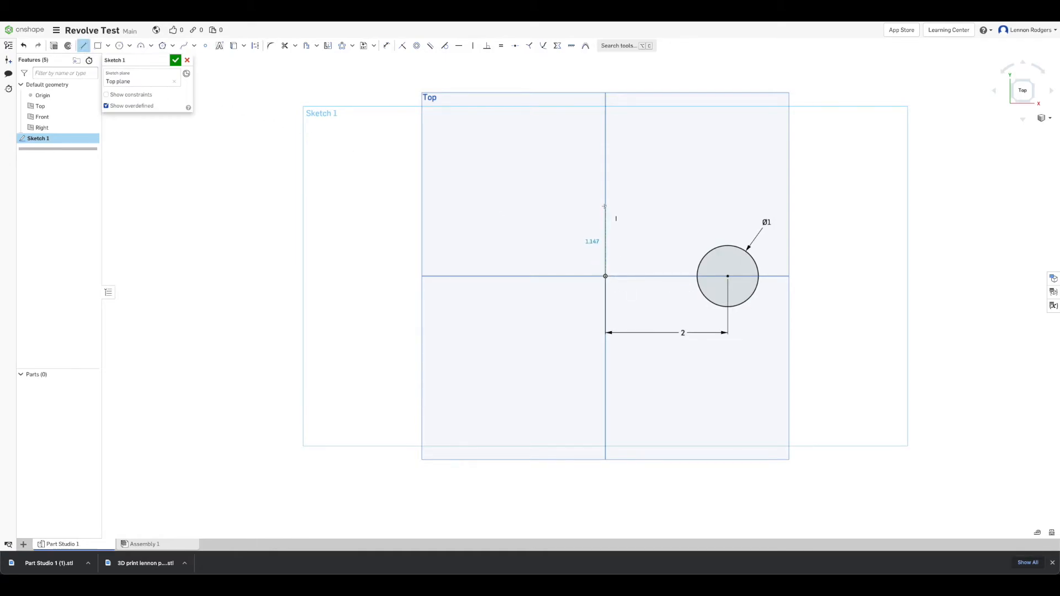
click(605, 206)
key(Escape)
Step: Convert the vertical line to construction geometry, lengthen it to about 1.66 in, and accept the sketch
click(606, 240)
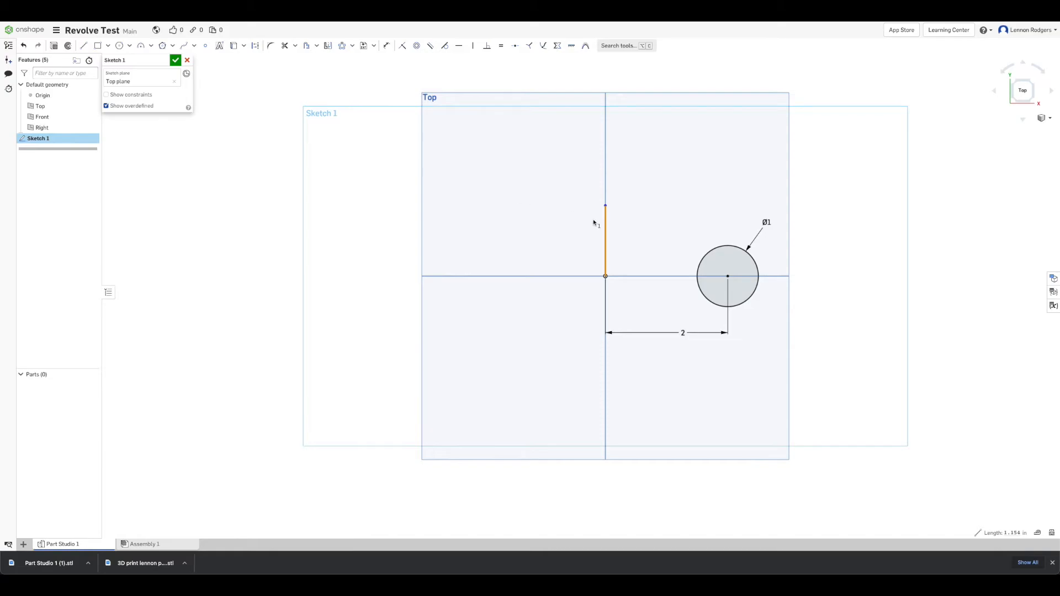
click(258, 47)
mouse_move(606, 206)
mouse_down()
mouse_move(610, 175)
mouse_move(606, 208)
mouse_up()
click(175, 60)
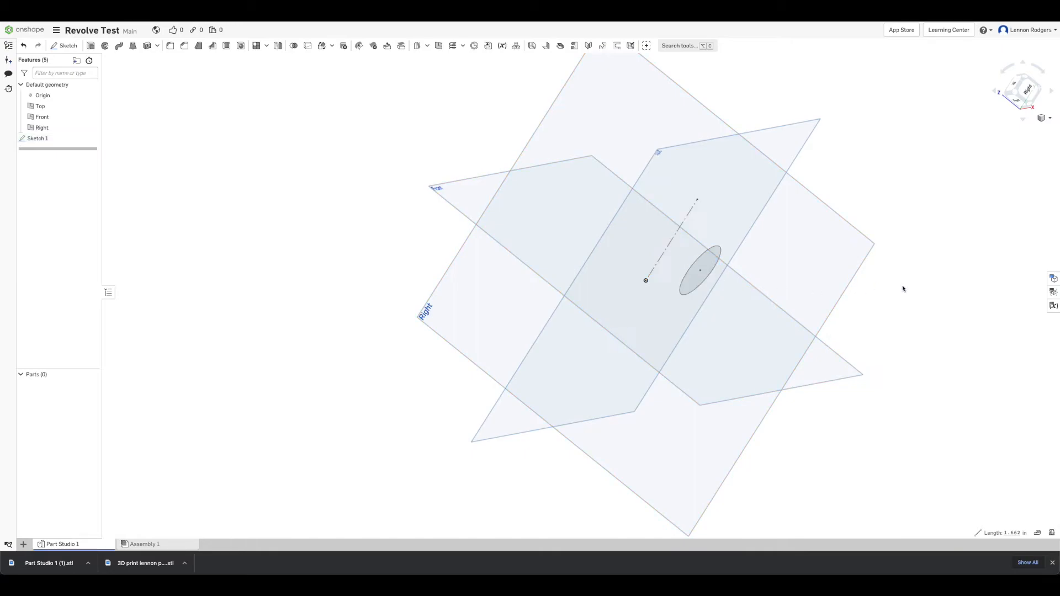
Step: Revolve the circle as a new solid through a full turn about the construction line
click(105, 47)
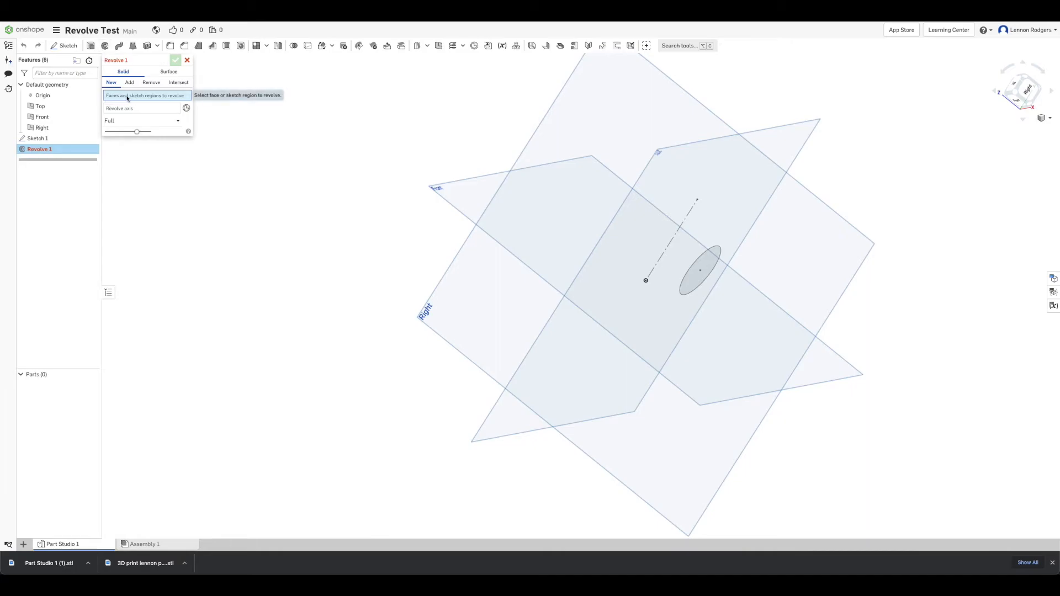
click(688, 282)
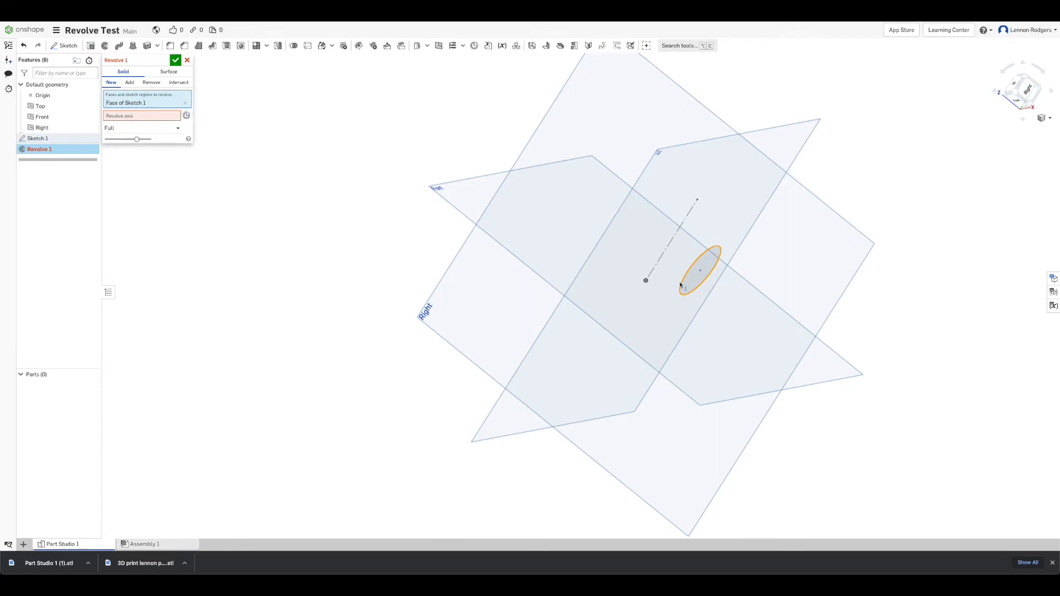
right_drag(657, 261, 645, 220)
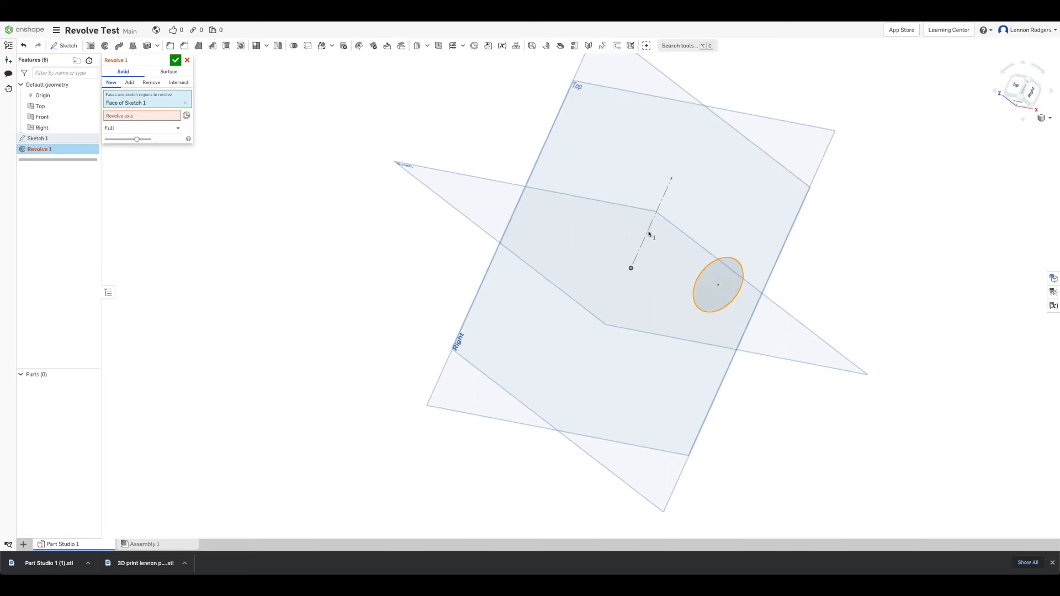
scroll(649, 234, up, 5)
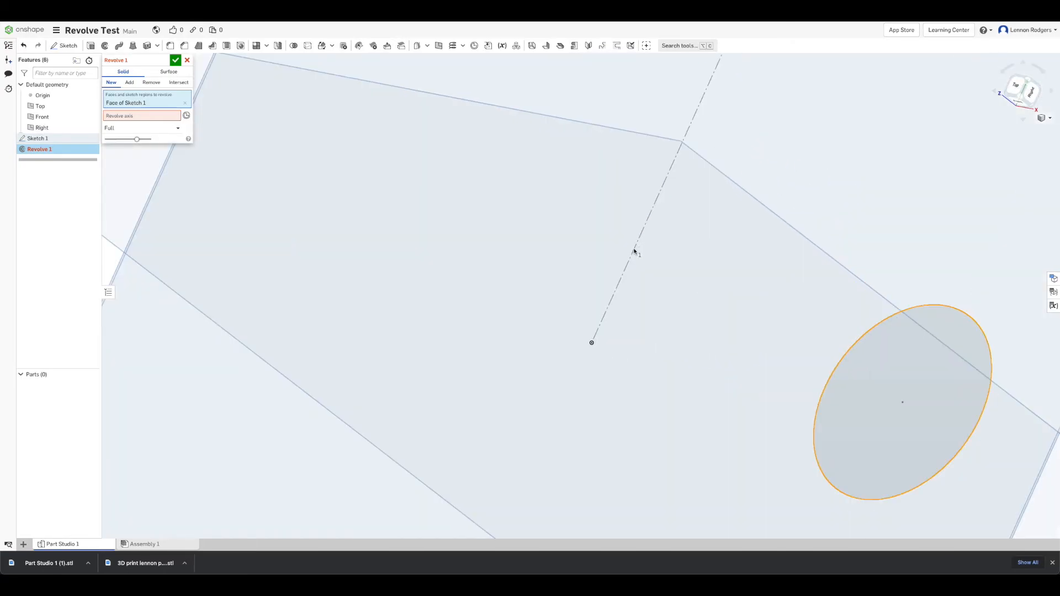
scroll(634, 251, down, 5)
right_drag(633, 251, 670, 271)
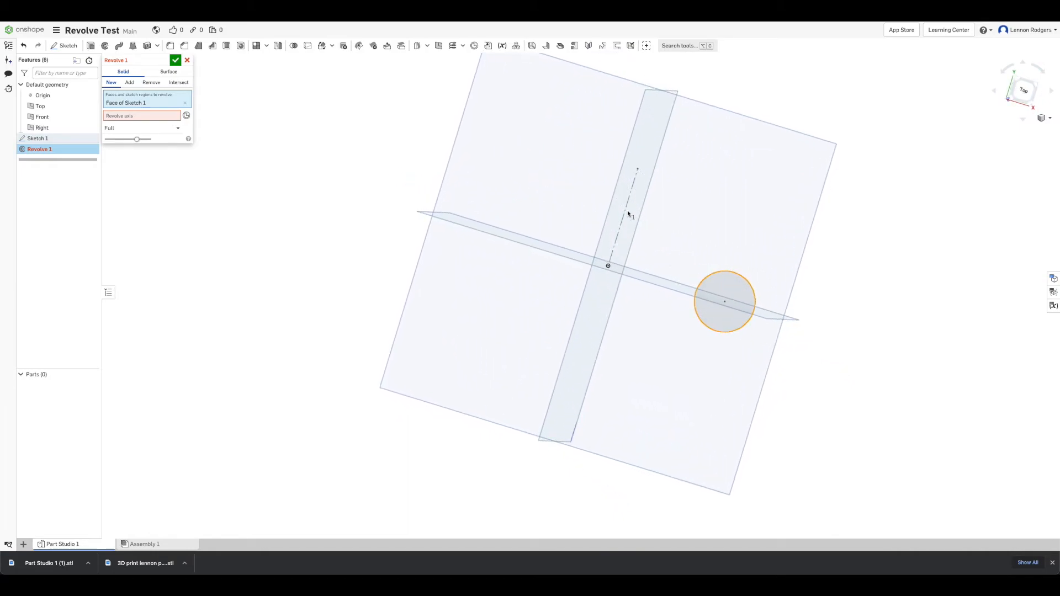
click(159, 116)
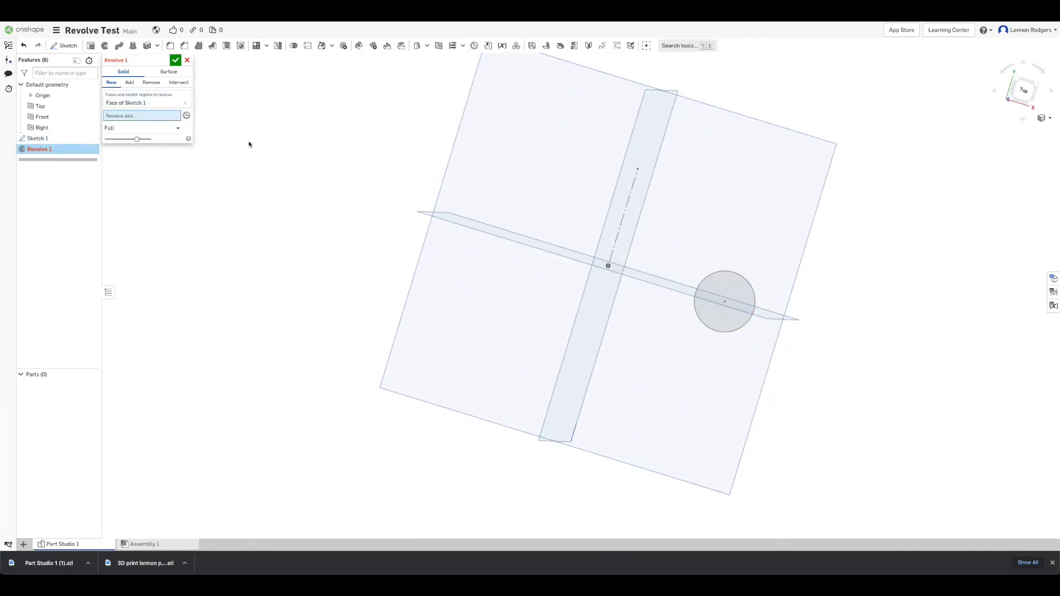
click(625, 217)
mouse_move(826, 393)
right_down()
mouse_move(802, 347)
mouse_move(812, 336)
mouse_move(823, 350)
right_up()
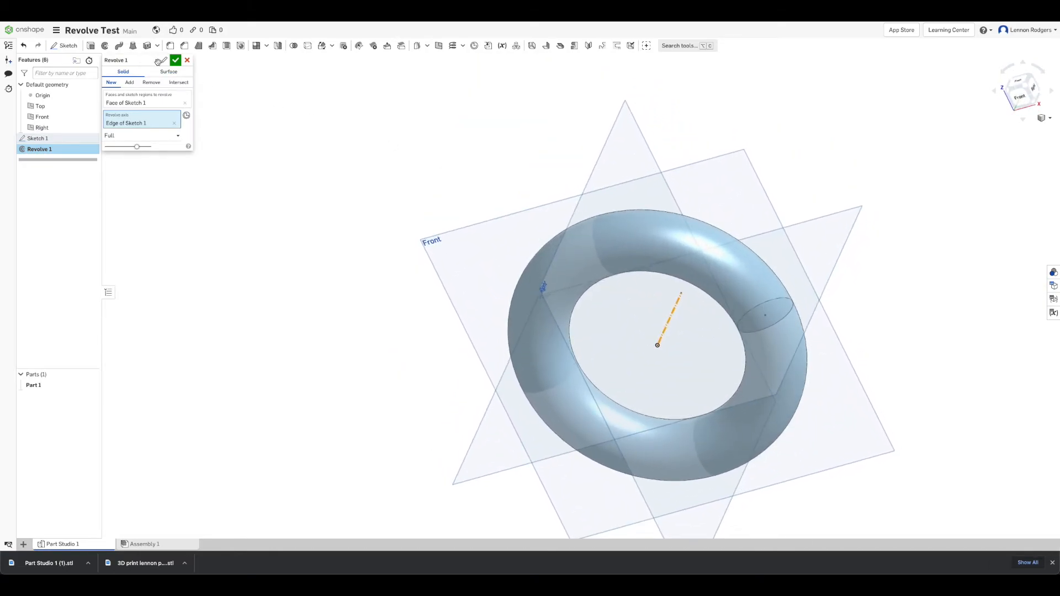
click(176, 60)
Step: Reopen the revolve's profile sketch and draw a concentric inner circle about 0.625 in in diameter inside the 1 in circle
right_drag(607, 320, 599, 275)
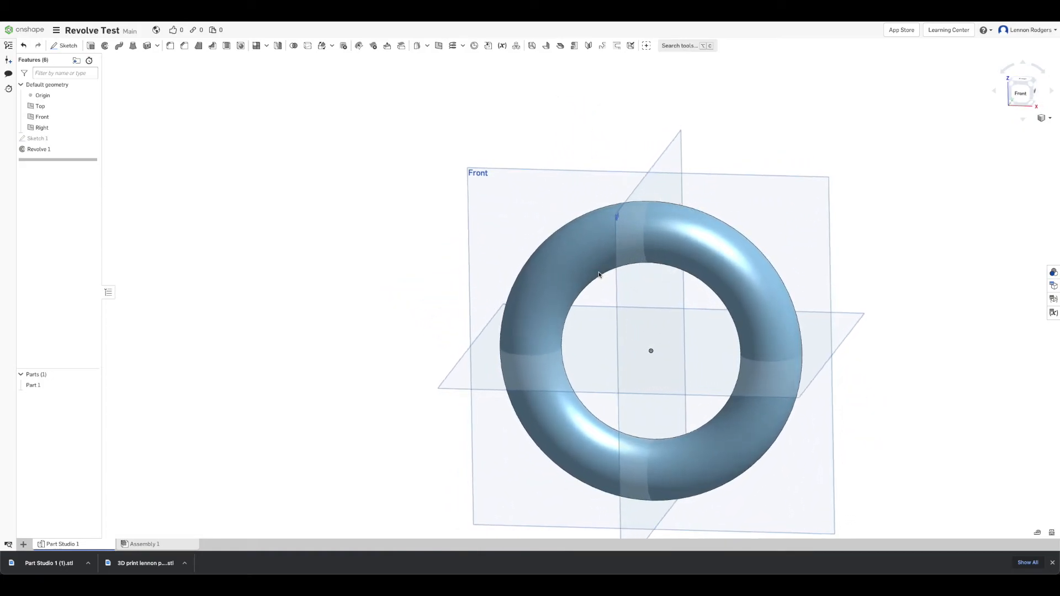
right_drag(669, 314, 663, 332)
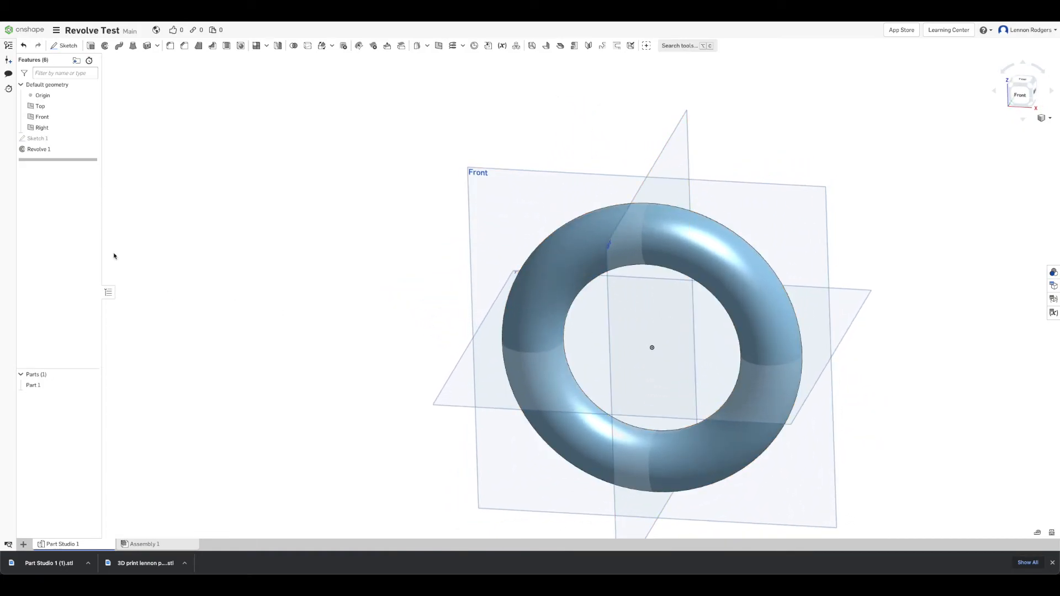
click(41, 143)
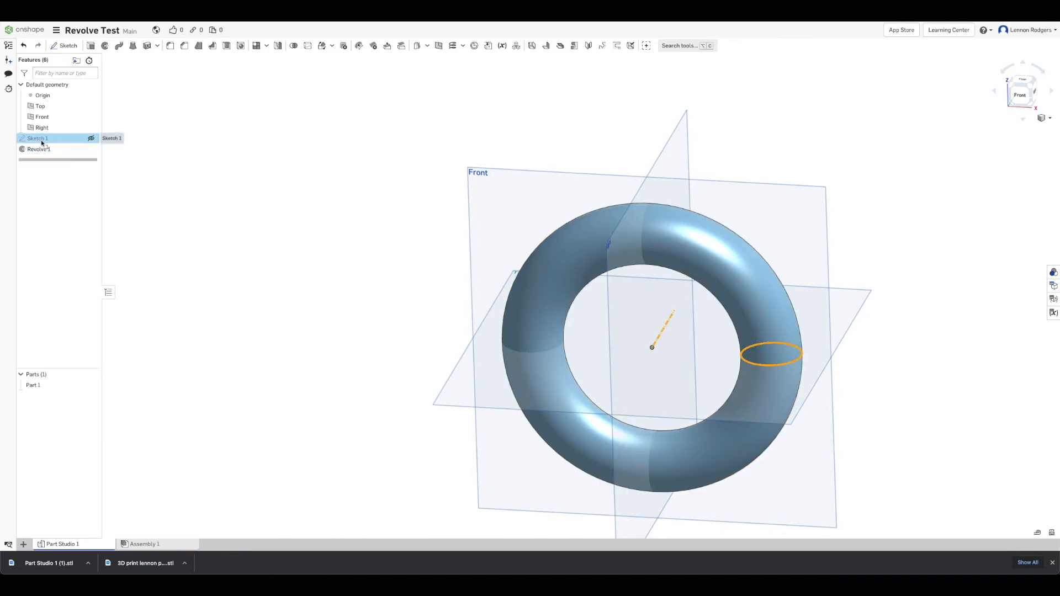
double_click(41, 142)
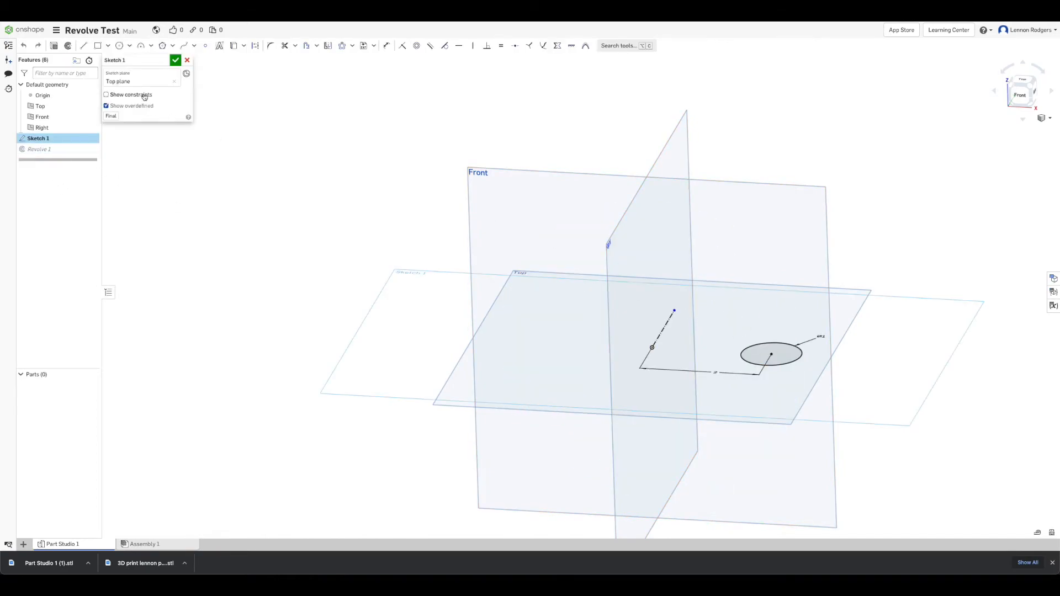
click(119, 45)
click(772, 354)
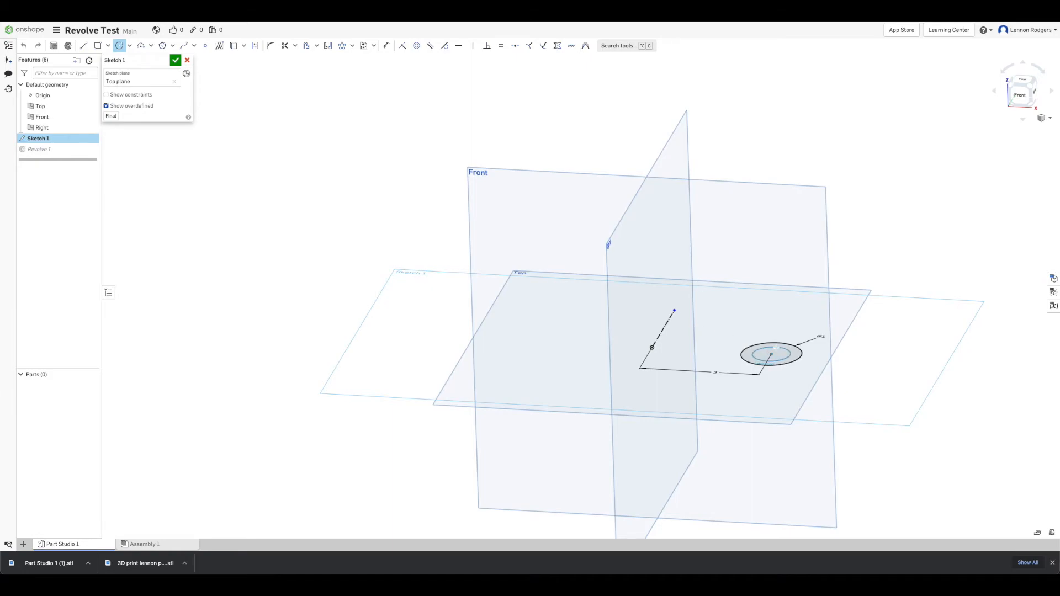
scroll(776, 348, up, 5)
right_drag(796, 346, 816, 428)
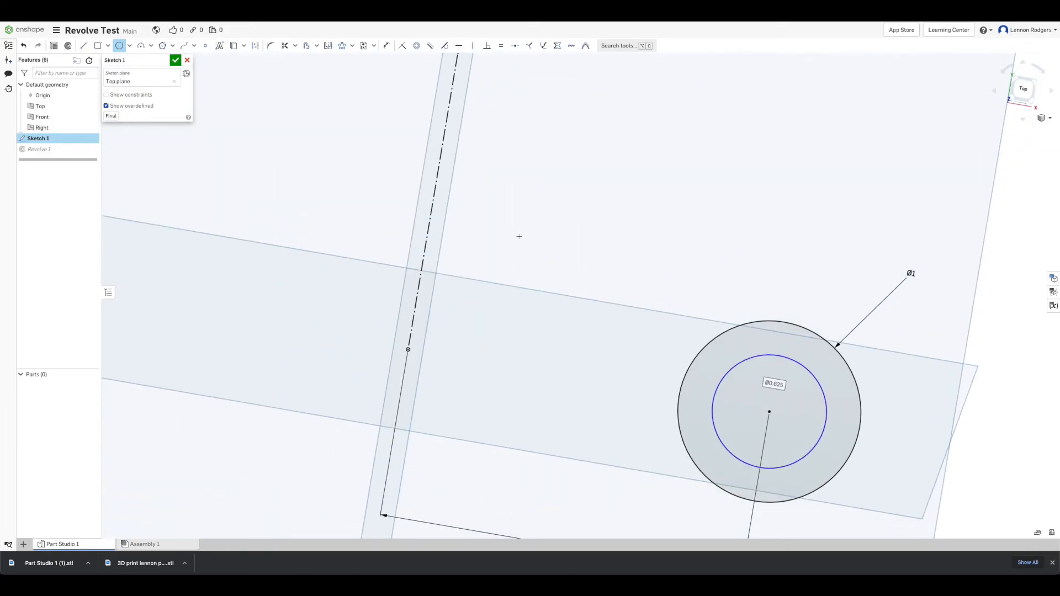
Step: Dimension the gap between the inner and outer circles as 0.125 in and accept the sketch to hollow the ring
click(1023, 88)
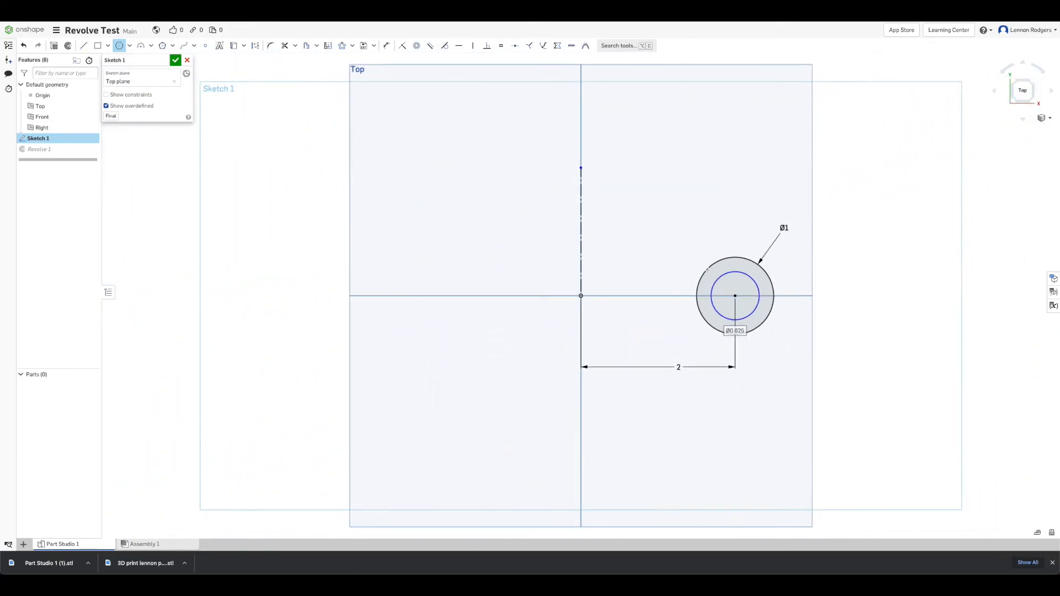
click(387, 45)
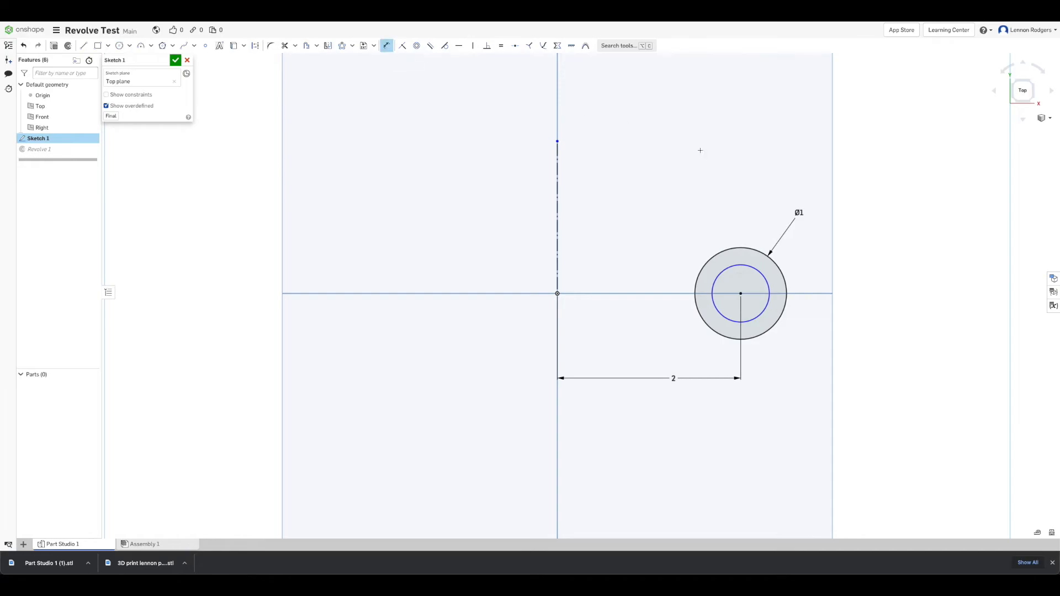
click(759, 275)
click(774, 265)
click(817, 281)
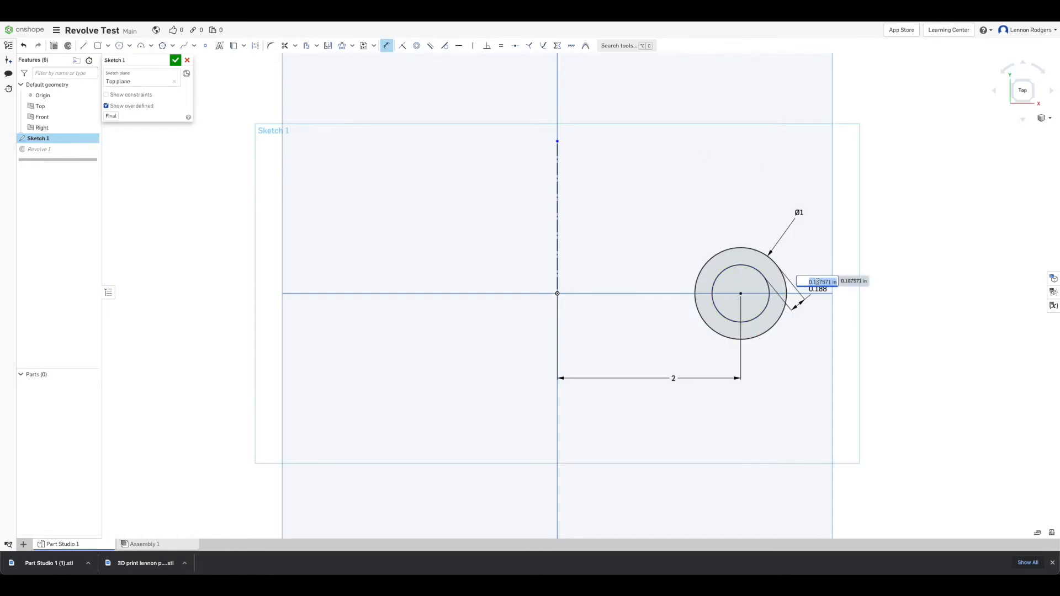
text(.125)
key(Return)
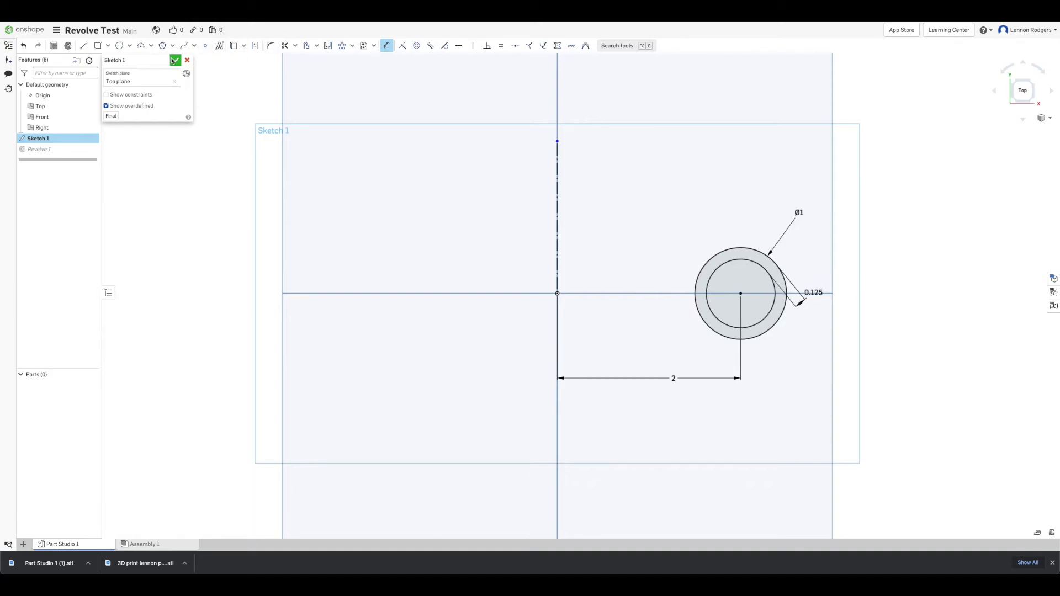
click(175, 60)
right_drag(682, 351, 459, 265)
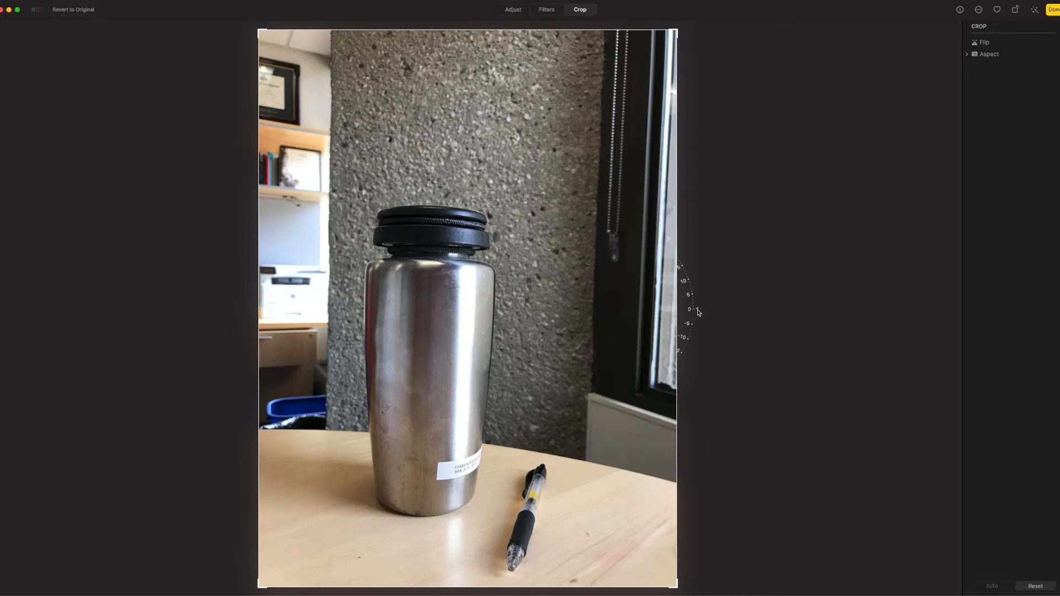
Step: In Photos, straighten the water bottle photo by rotating it slightly until the bottle stands upright, and save the edit
drag(699, 309, 698, 295)
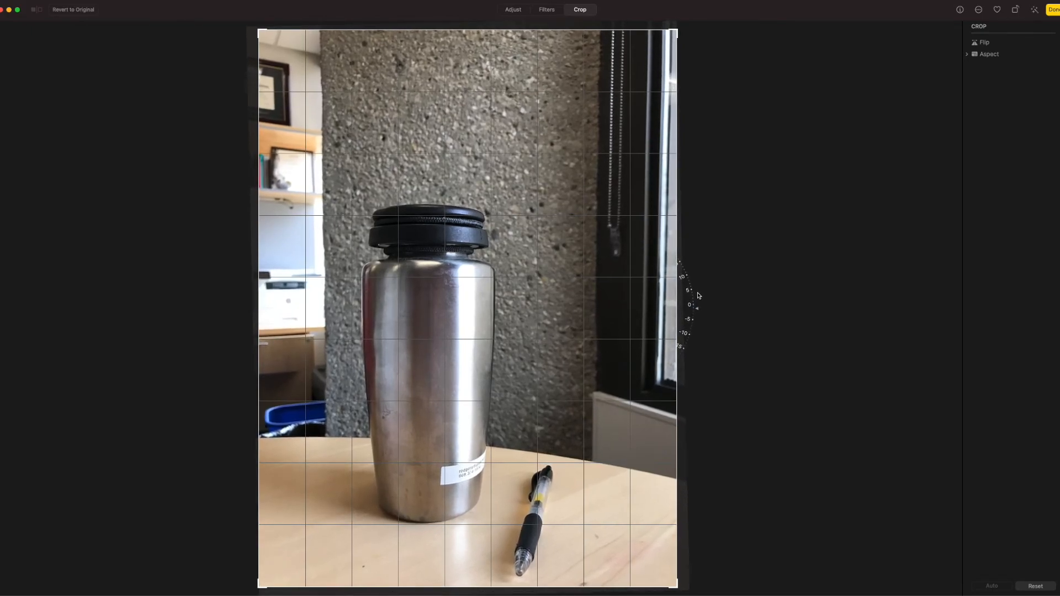
mouse_move(698, 295)
mouse_down()
mouse_move(676, 343)
mouse_move(666, 291)
mouse_up()
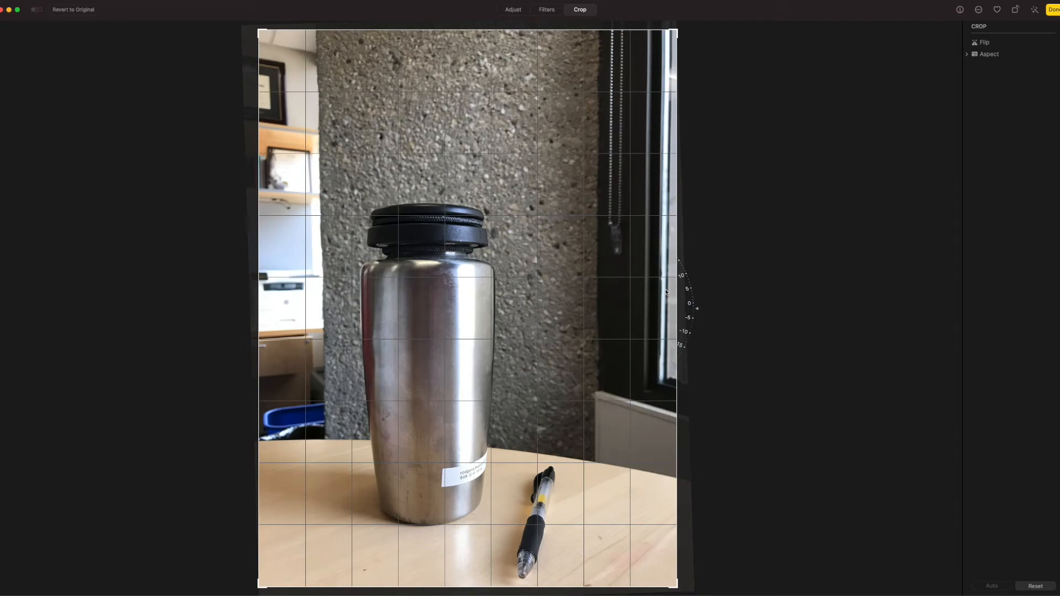
drag(666, 292, 666, 291)
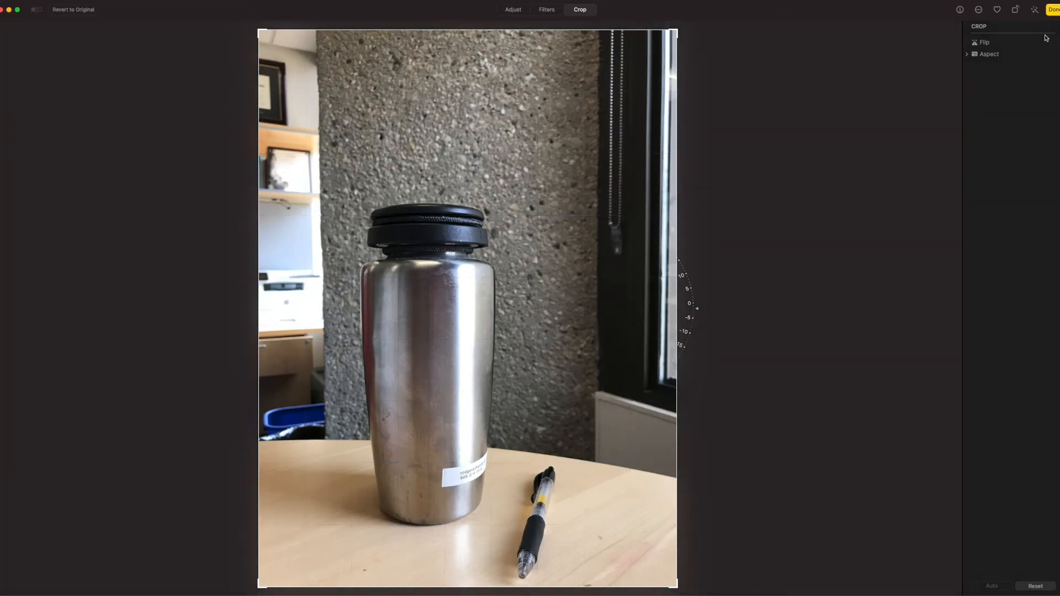
click(1052, 11)
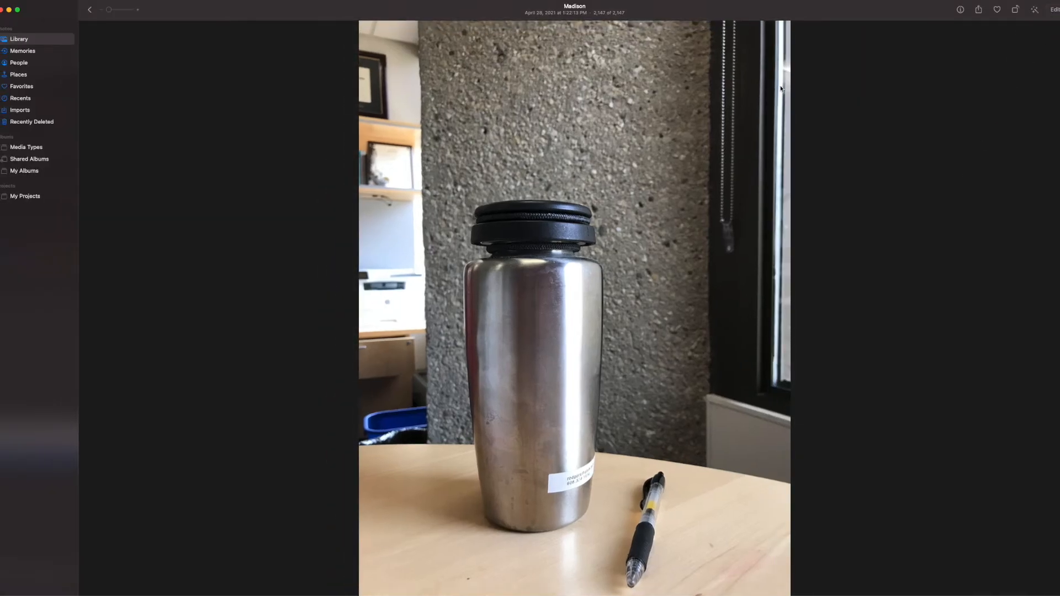
Step: Crop the photo tightly around the water bottle, from the lid to the base, and save the edit
click(1055, 10)
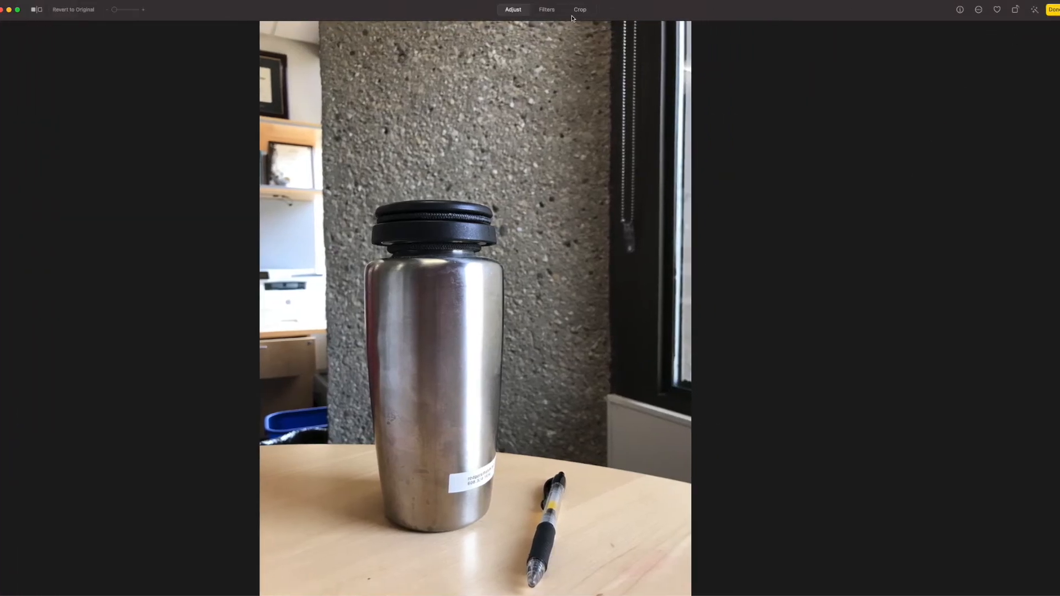
click(580, 10)
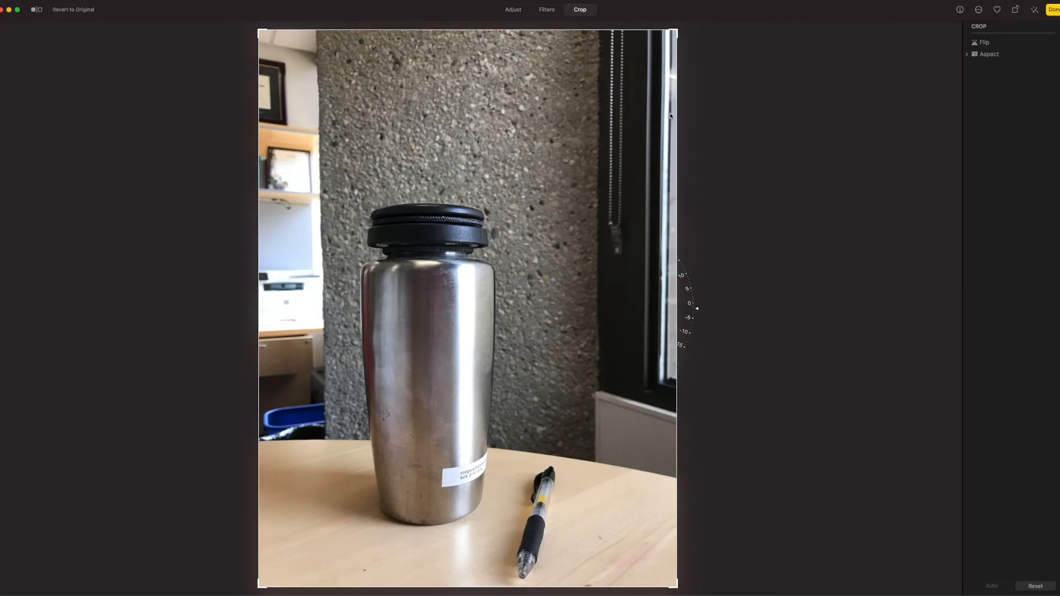
drag(678, 31, 499, 204)
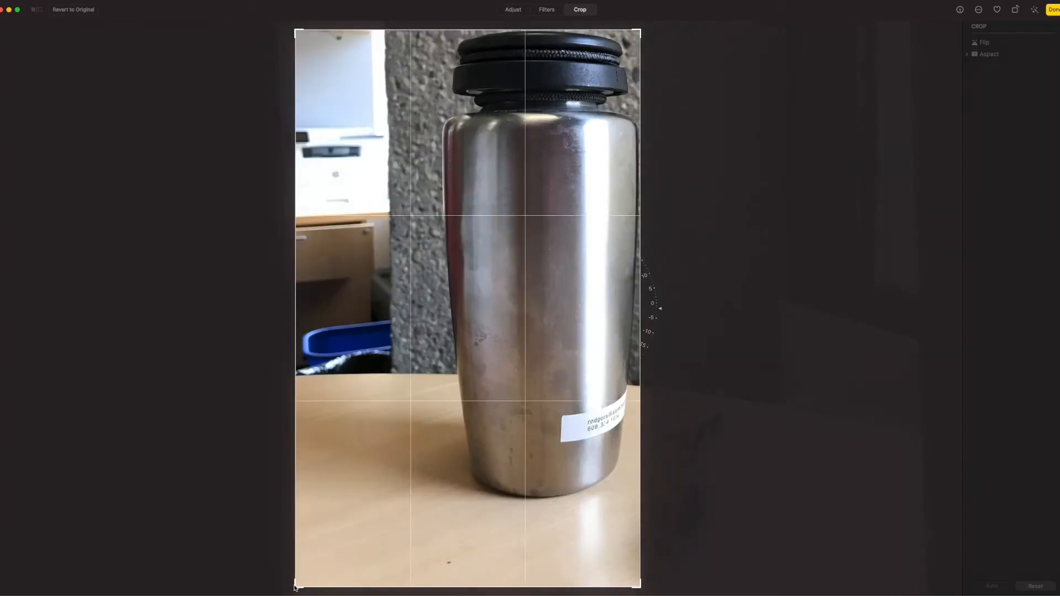
drag(295, 588, 441, 500)
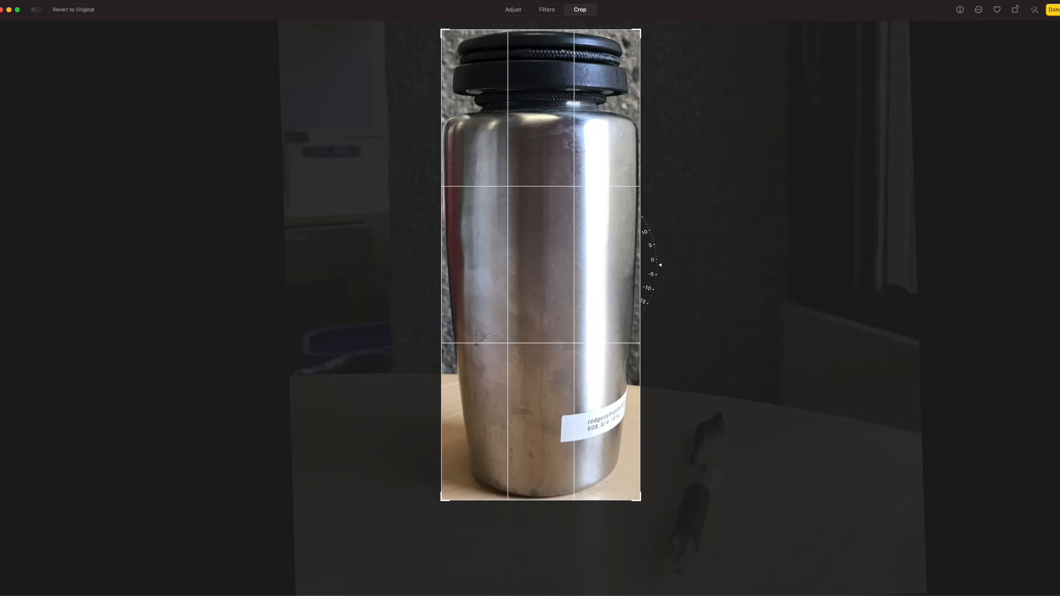
click(1055, 9)
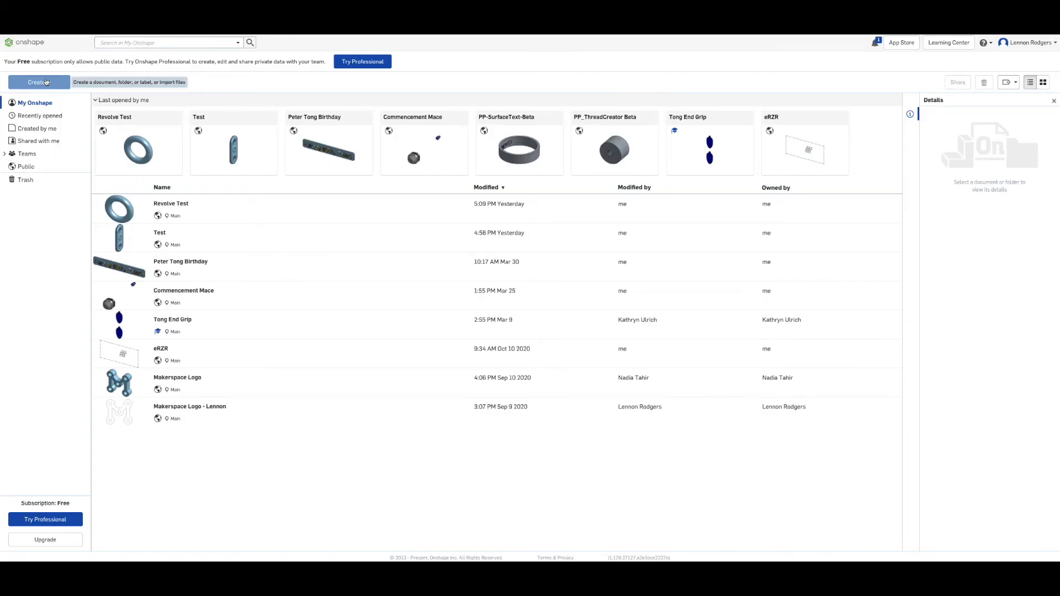
Step: In Onshape, create a new public document named Water Bottle
click(46, 82)
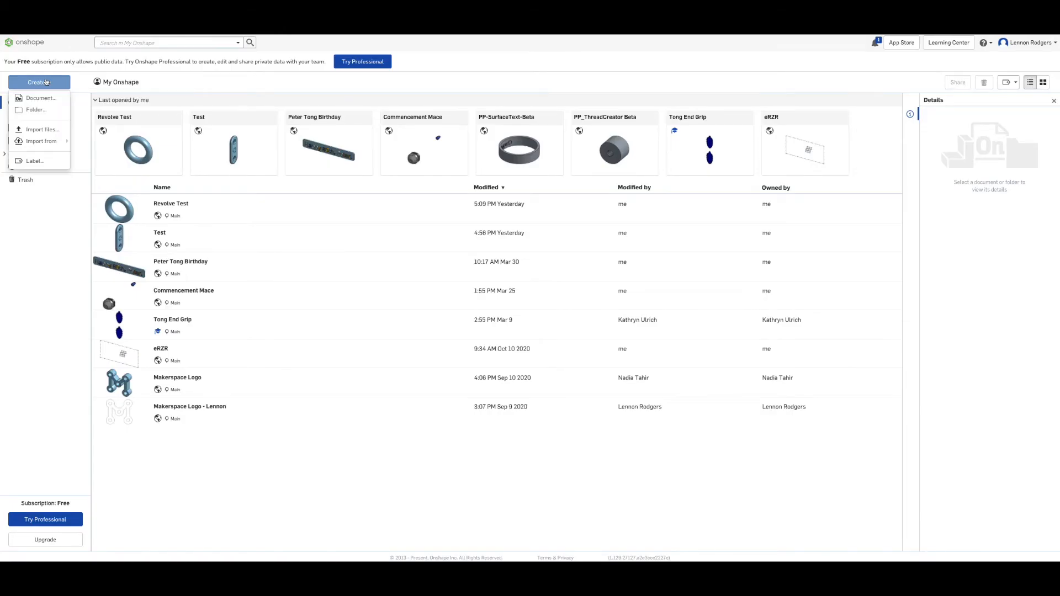
click(39, 98)
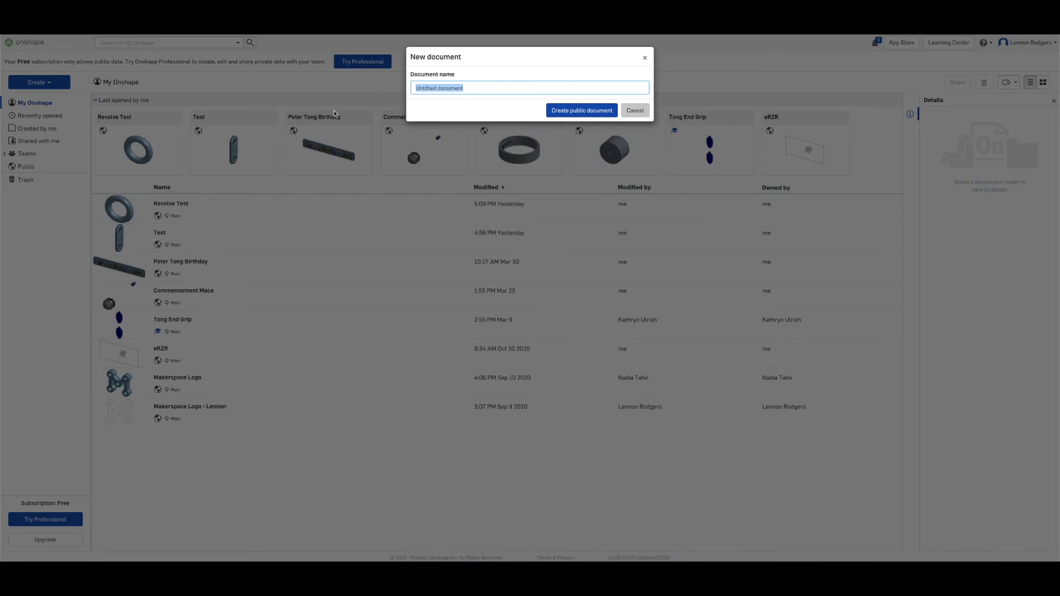
text(Water Bot)
key(Return)
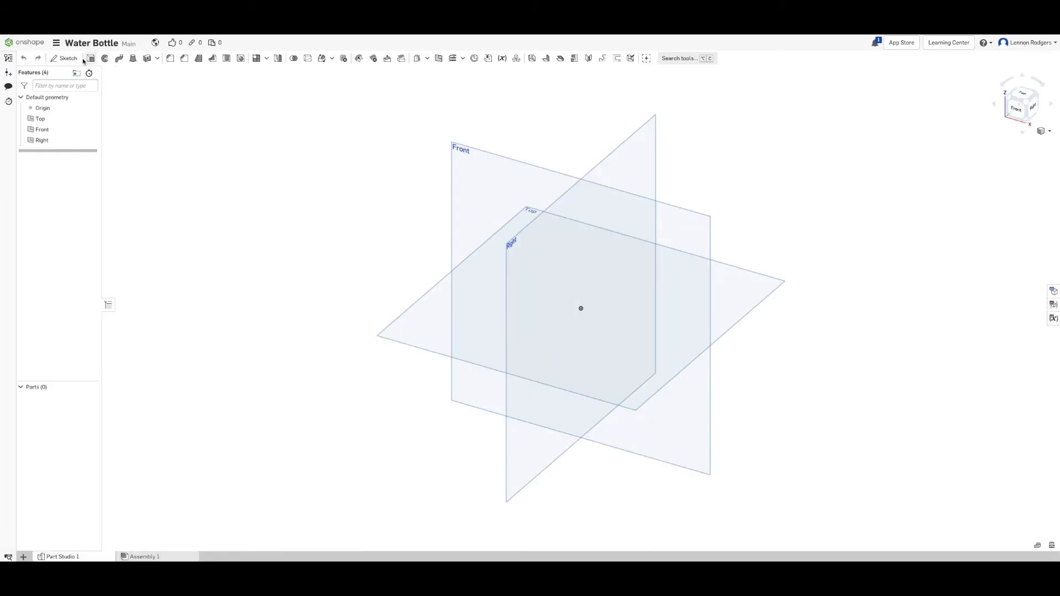
Step: Start a new sketch on the Front plane and view it straight on
click(71, 60)
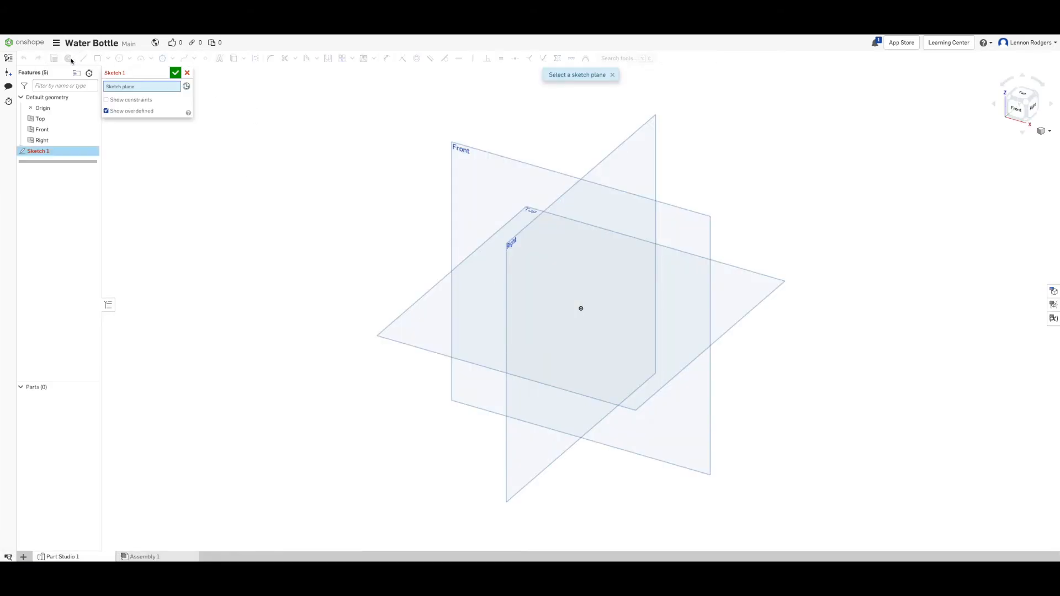
click(645, 202)
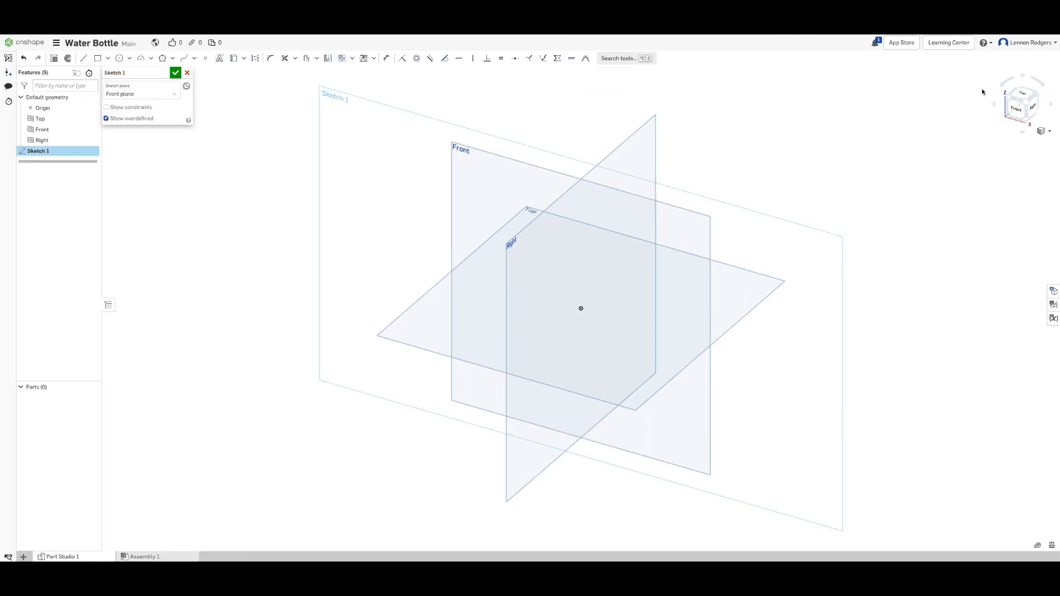
key(n)
scroll(558, 186, down, 5)
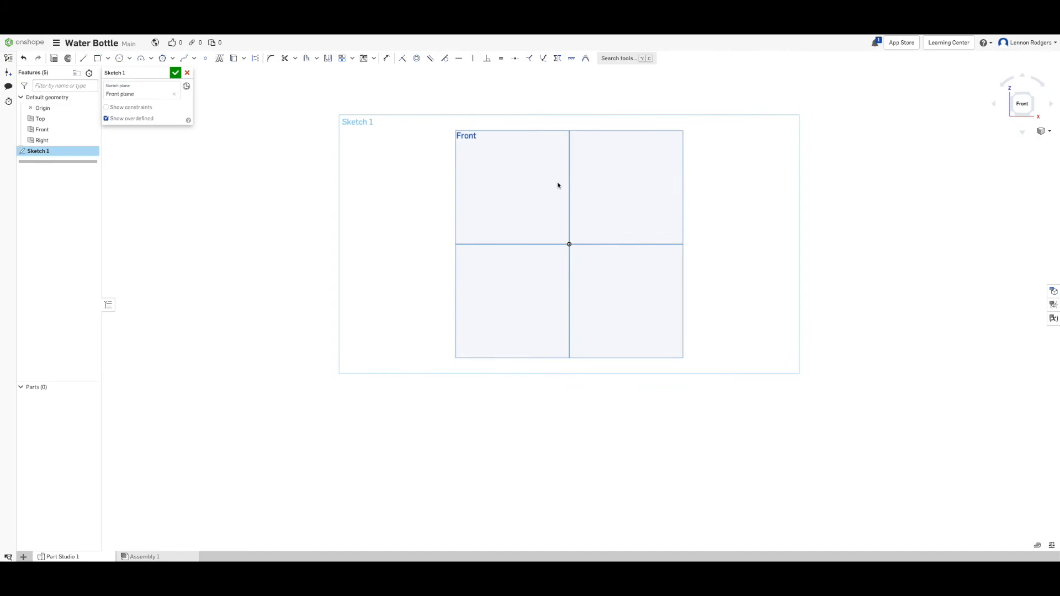
Step: Import IMG_5775.jpeg into the document and place it in the sketch as an upright image overlapping the origin
click(375, 59)
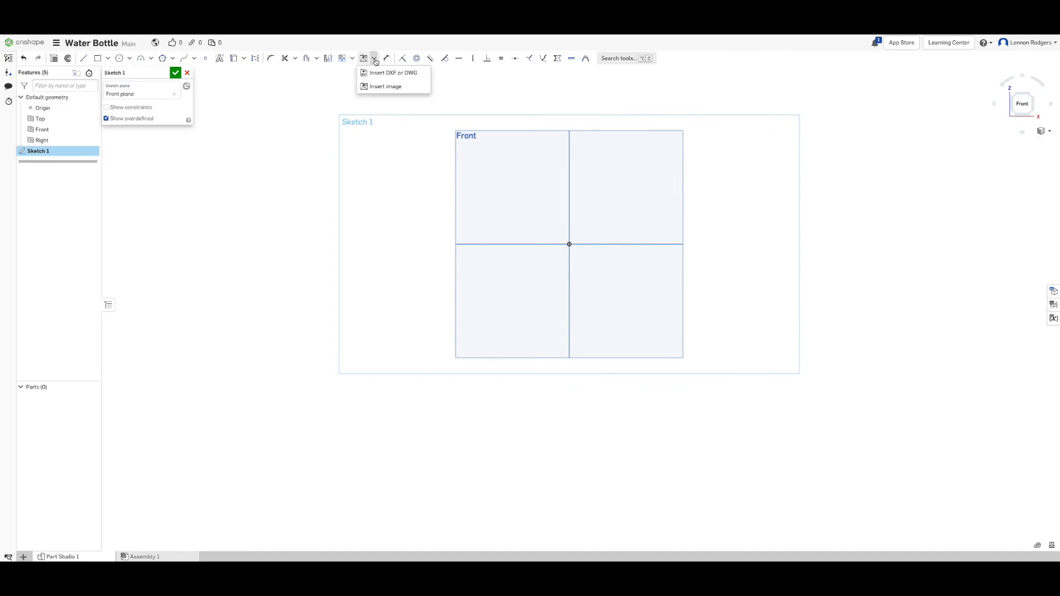
click(380, 87)
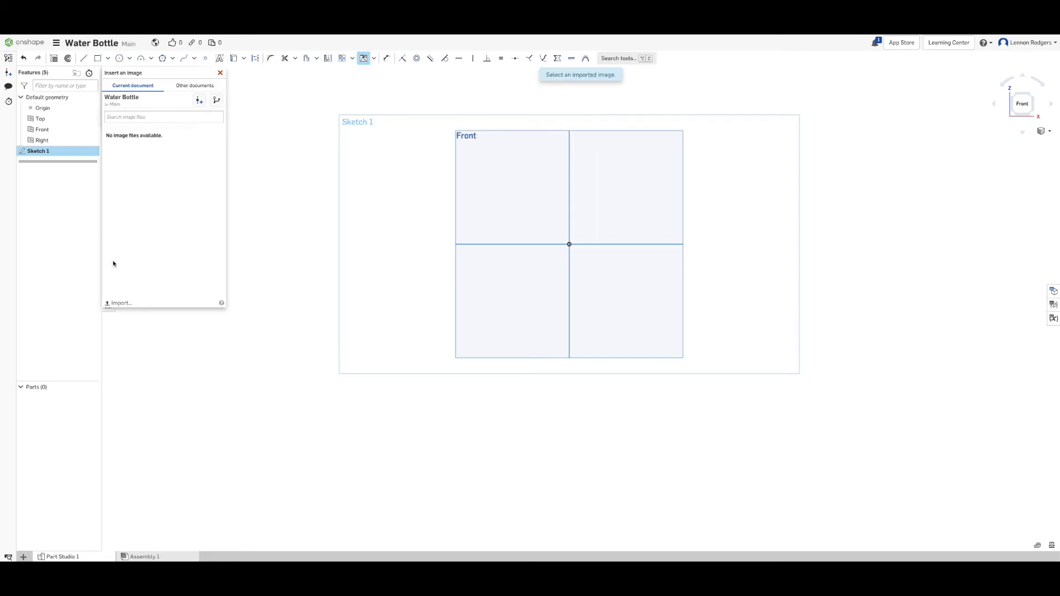
click(118, 305)
double_click(466, 245)
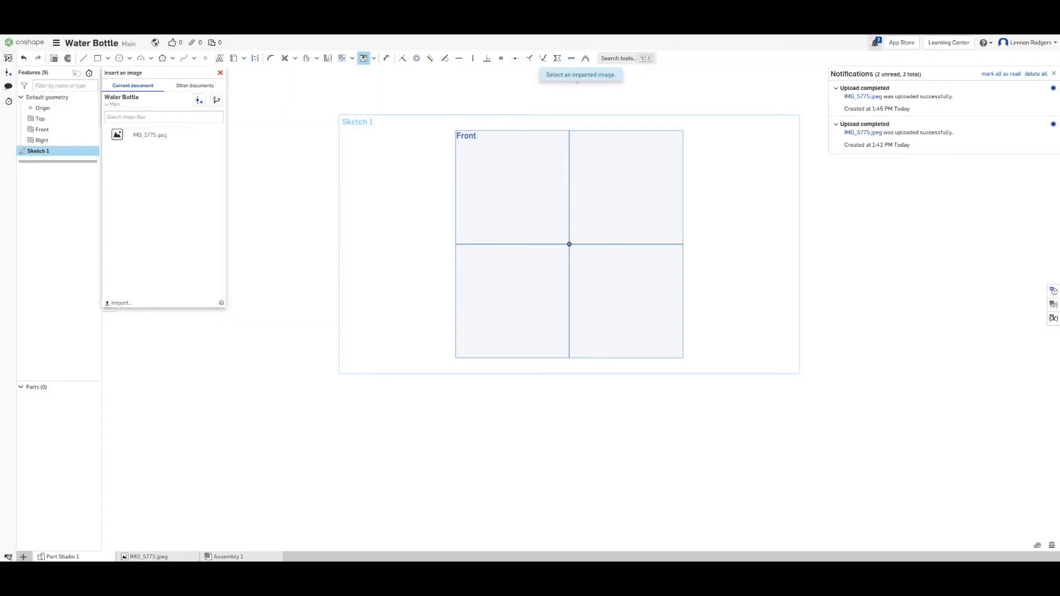
click(142, 134)
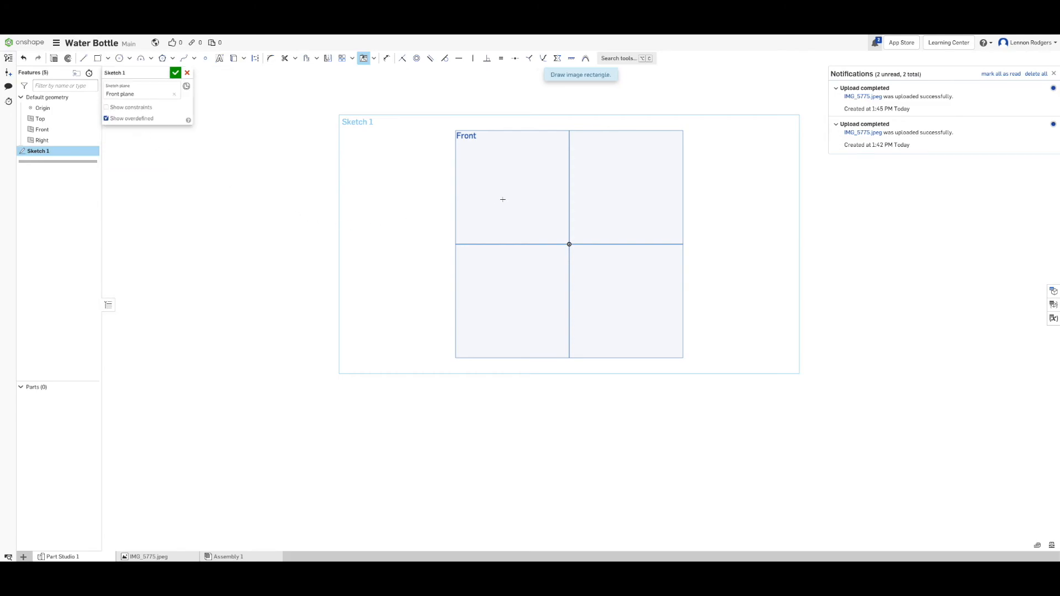
mouse_move(521, 161)
mouse_down()
mouse_move(586, 290)
mouse_move(713, 386)
mouse_move(641, 360)
mouse_move(651, 378)
mouse_up()
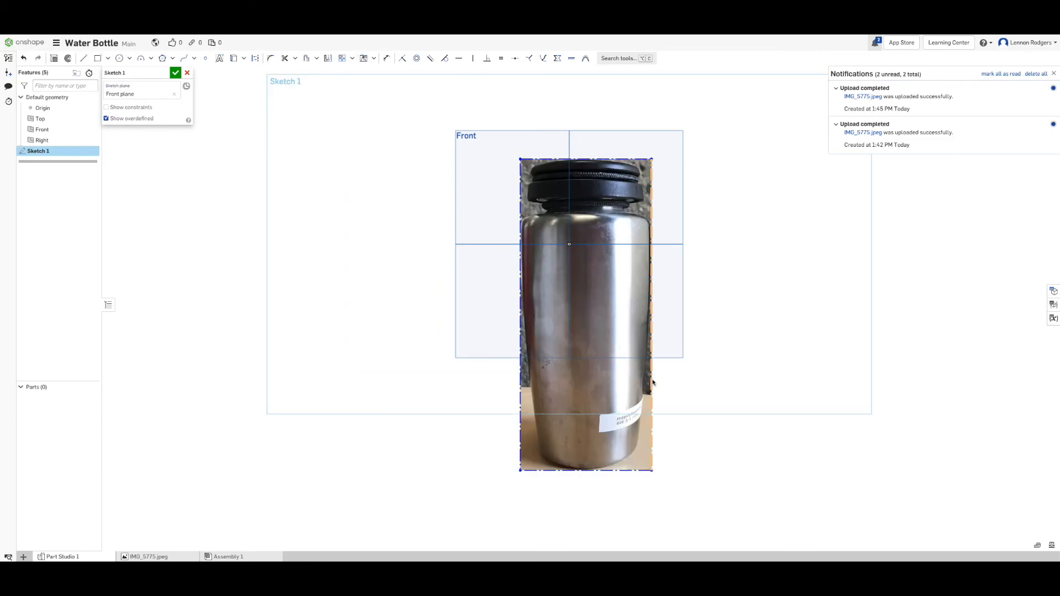
Step: Draw a vertical construction centerline from the midpoint of the image's top edge to the midpoint of its bottom edge
click(256, 58)
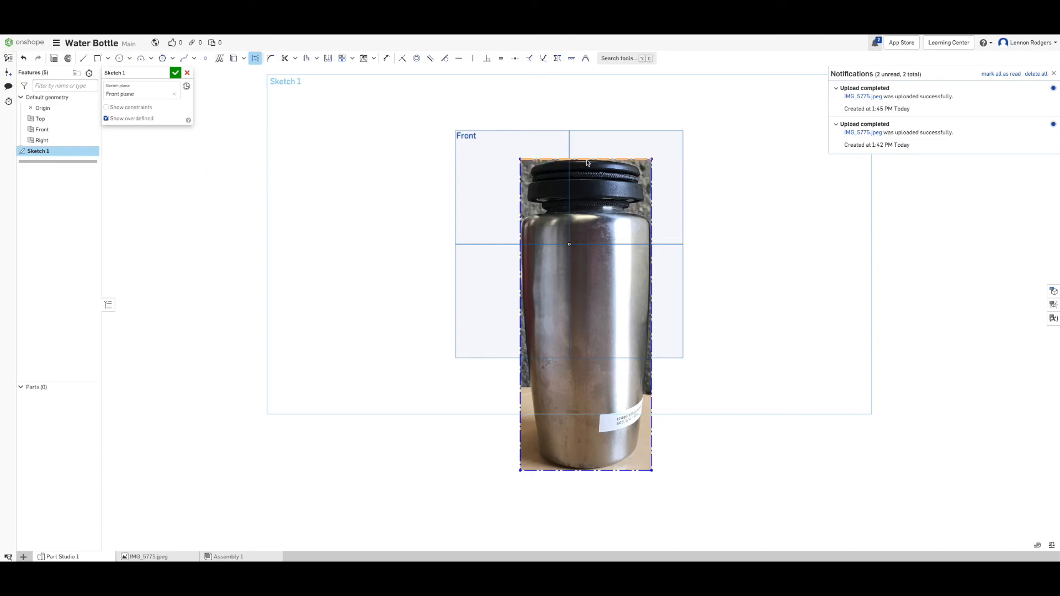
click(83, 58)
click(586, 159)
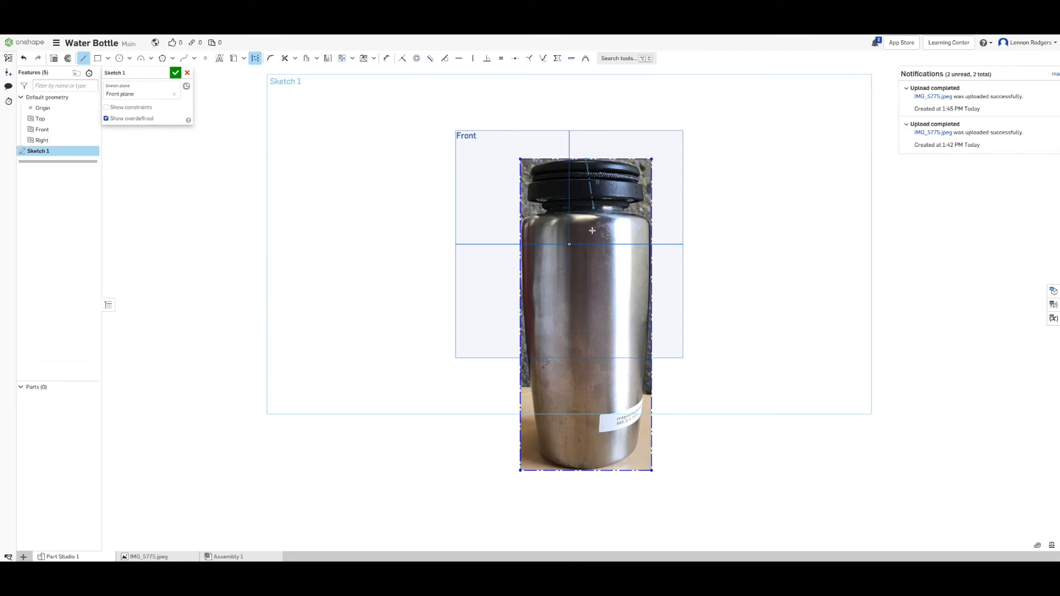
click(585, 469)
key(Escape)
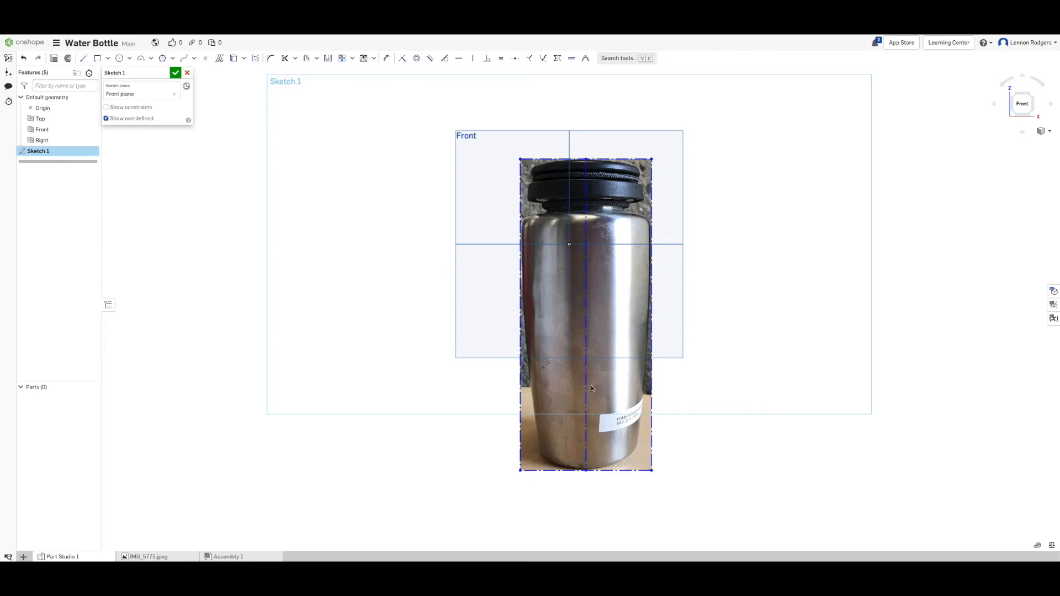
Step: Add a point at the centerline's midpoint and move it onto the origin to center the image there
click(208, 61)
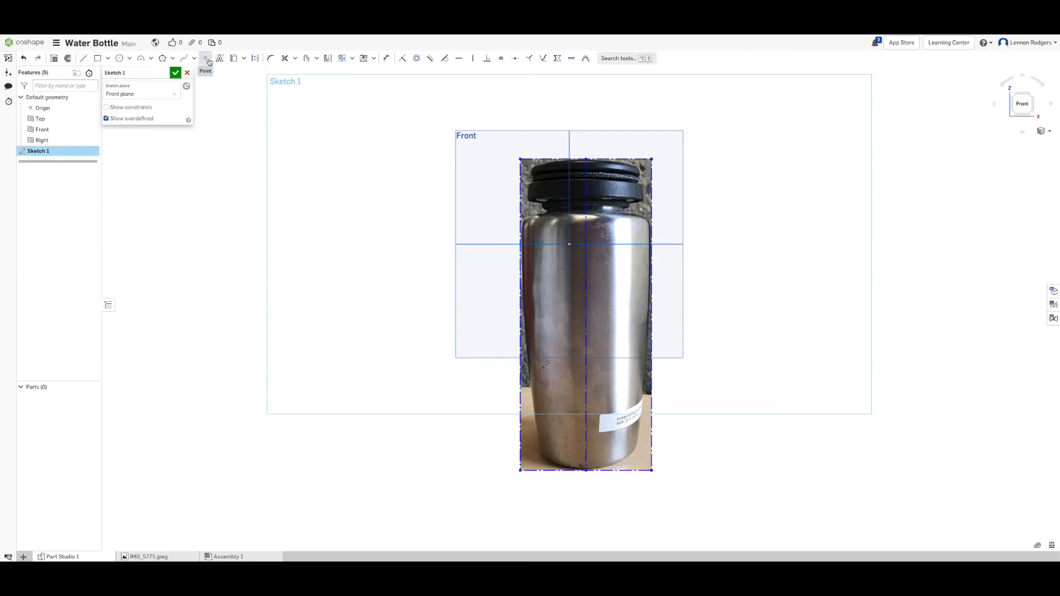
click(586, 315)
key(Escape)
drag(586, 321, 570, 249)
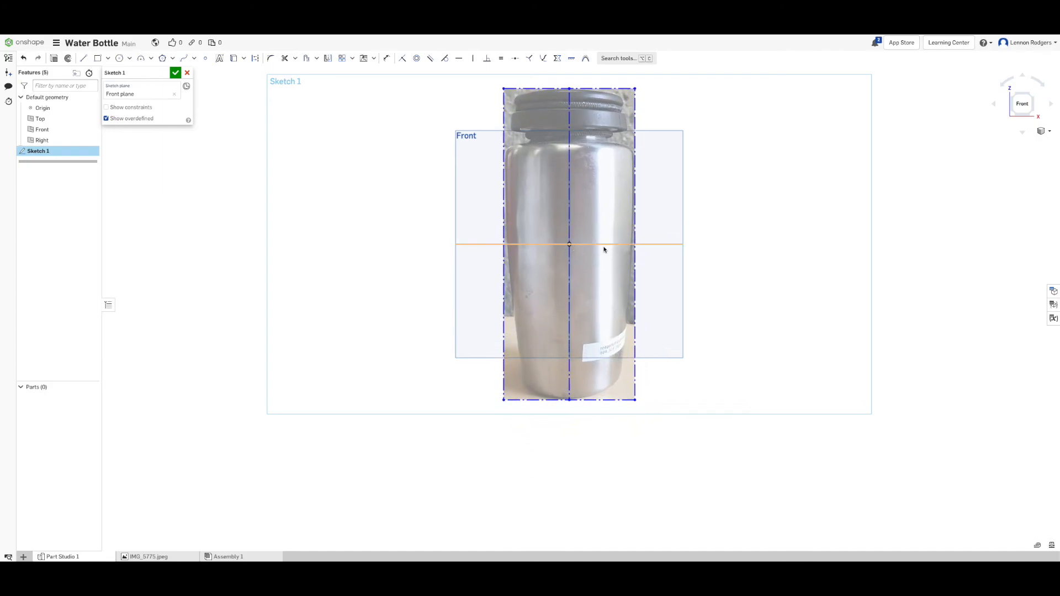
click(746, 270)
Step: Dimension the image's width between its two vertical edges as 92 mm to scale the bottle picture
scroll(722, 257, down, 2)
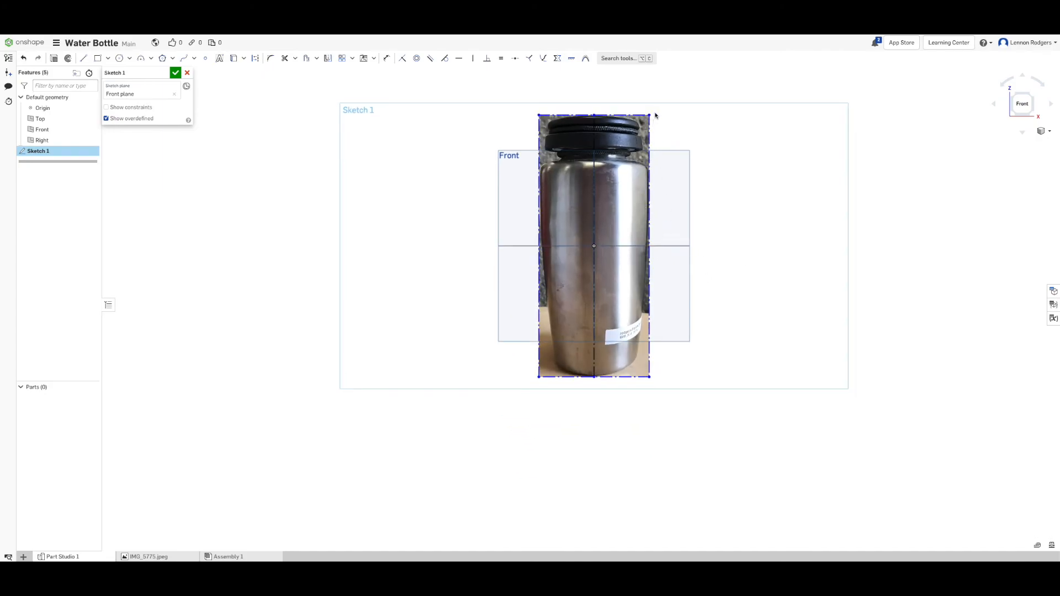
mouse_move(652, 117)
mouse_down()
mouse_move(696, 135)
mouse_move(656, 156)
mouse_move(674, 130)
mouse_up()
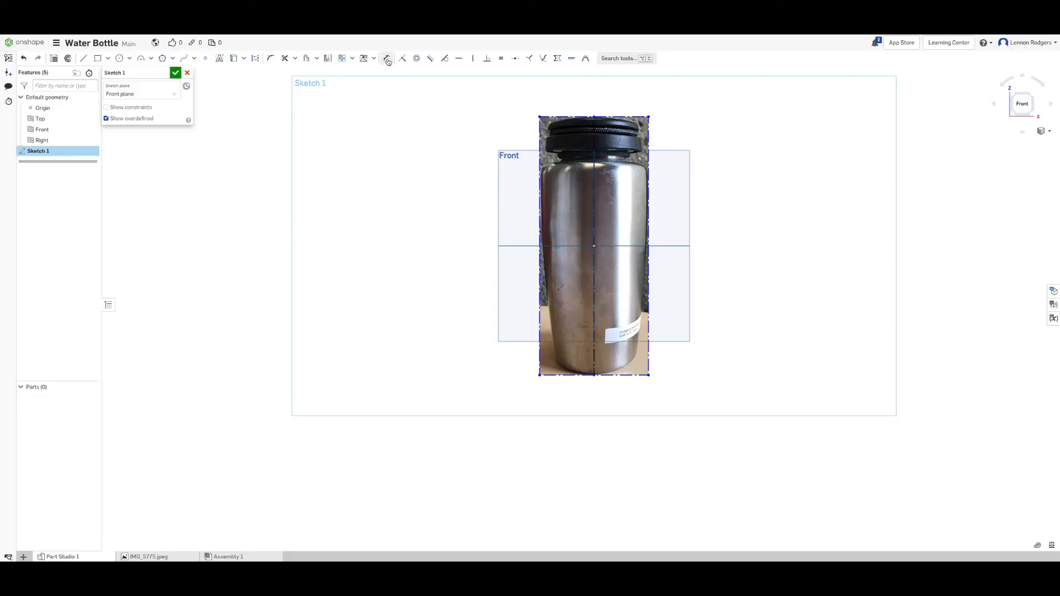
click(387, 58)
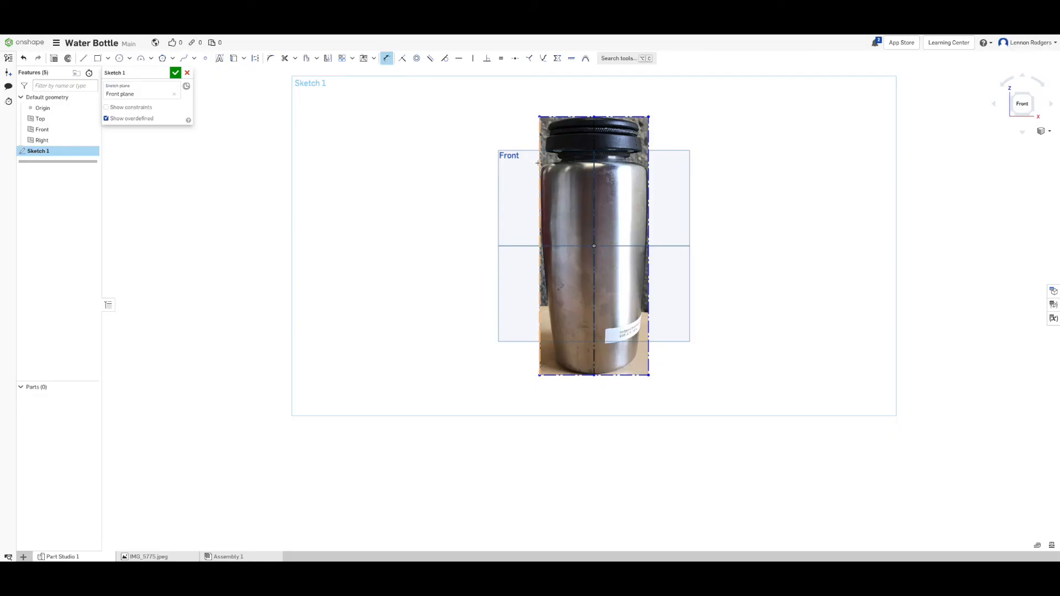
click(649, 172)
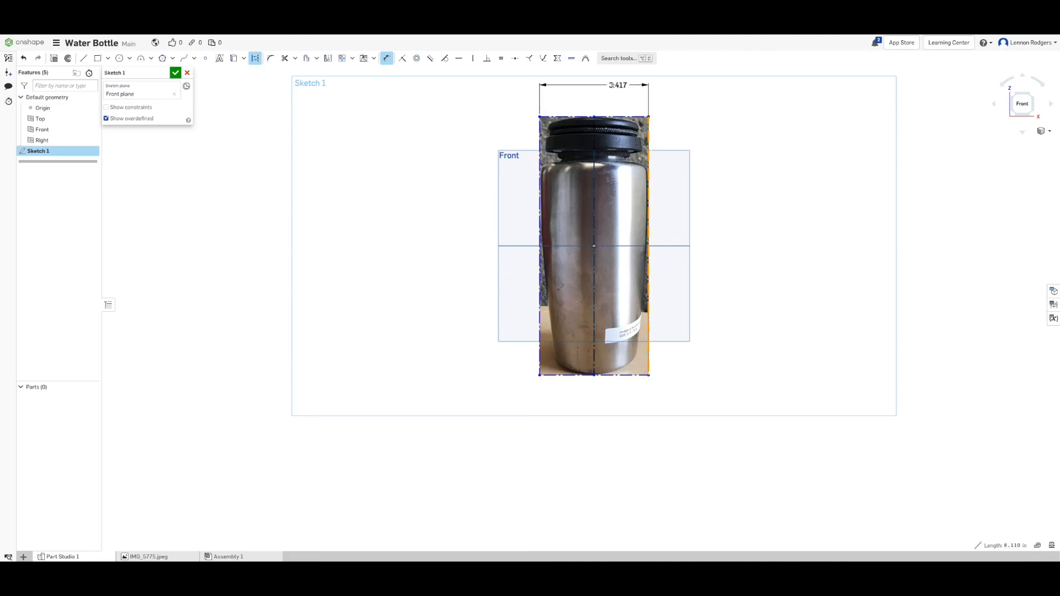
click(602, 93)
text(92mm)
key(Return)
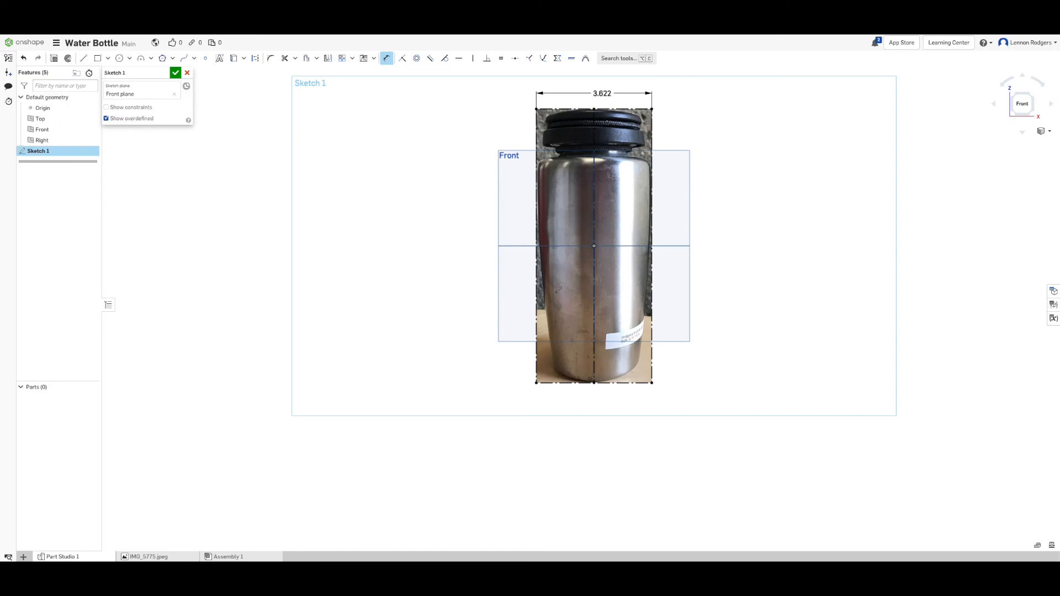
Step: Draw a three-point arc along the lid's curved top edge, from the centerline to the lid's right shoulder
key(Escape)
middle_drag(612, 119, 512, 189)
scroll(511, 188, up, 7)
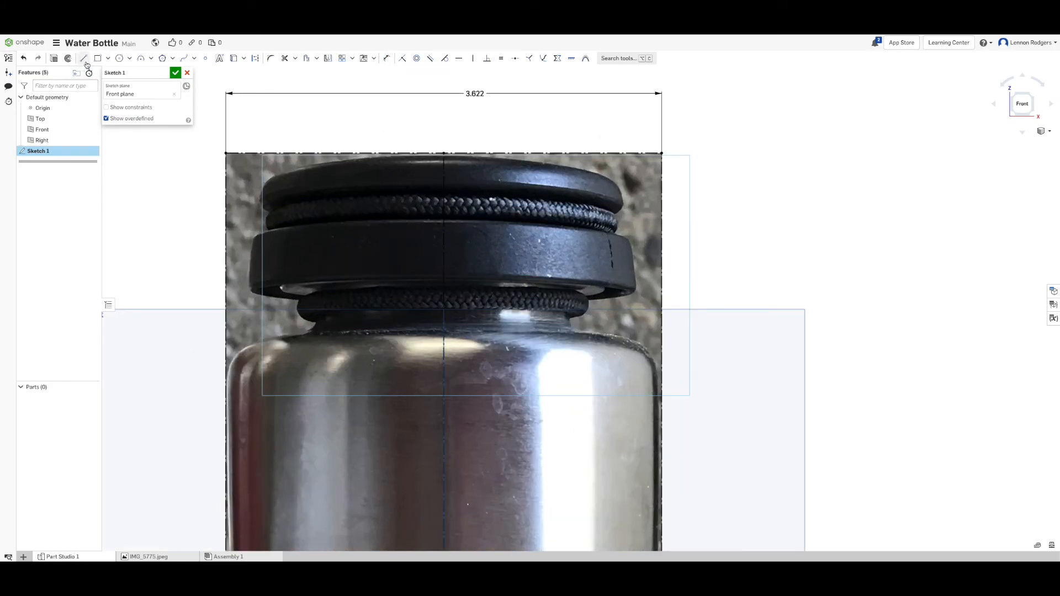
scroll(485, 141, up, 5)
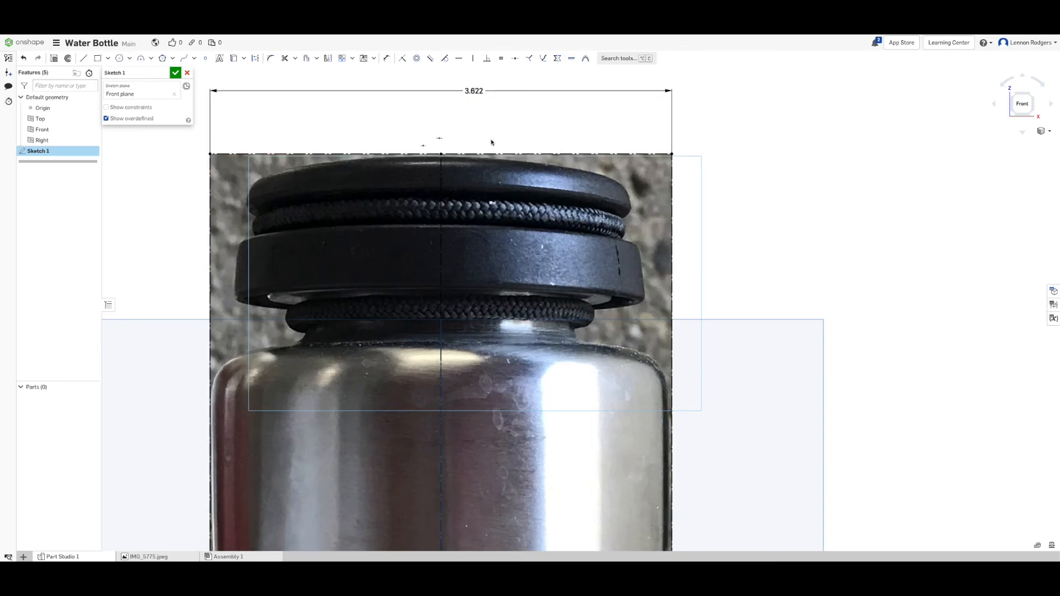
scroll(423, 153, up, 5)
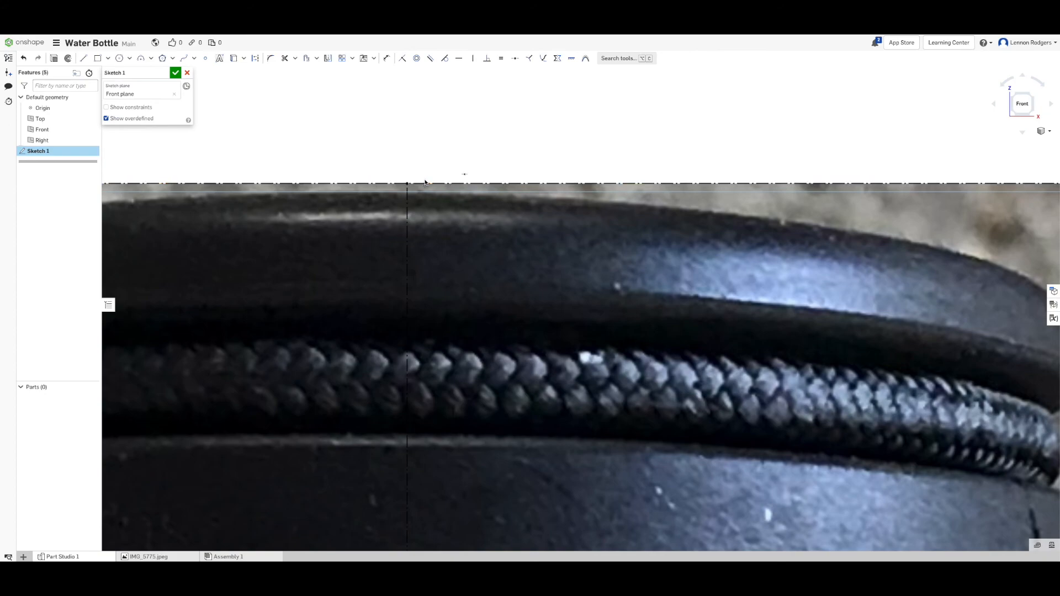
click(141, 58)
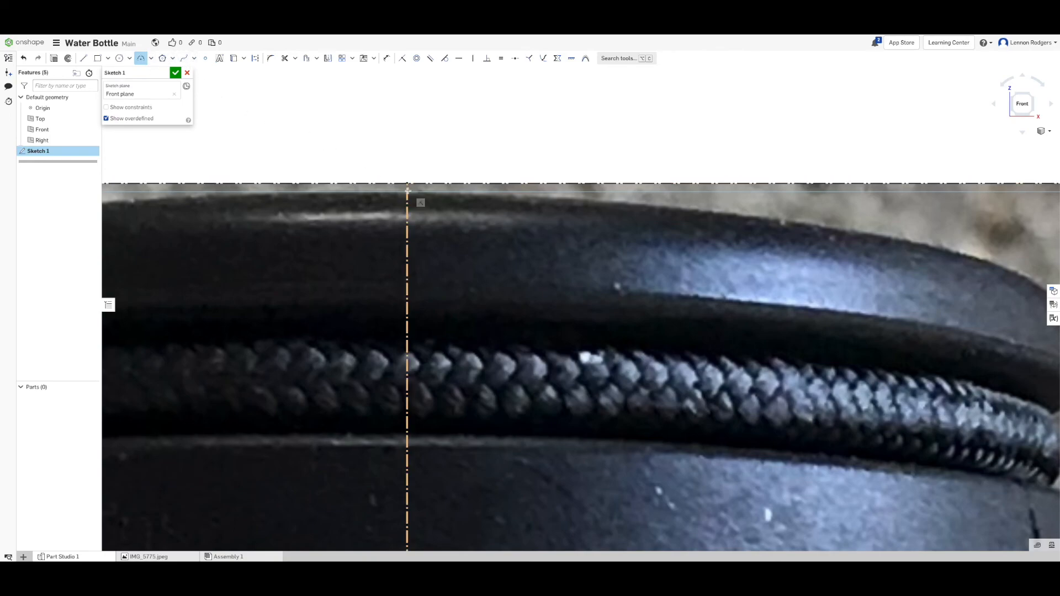
click(407, 194)
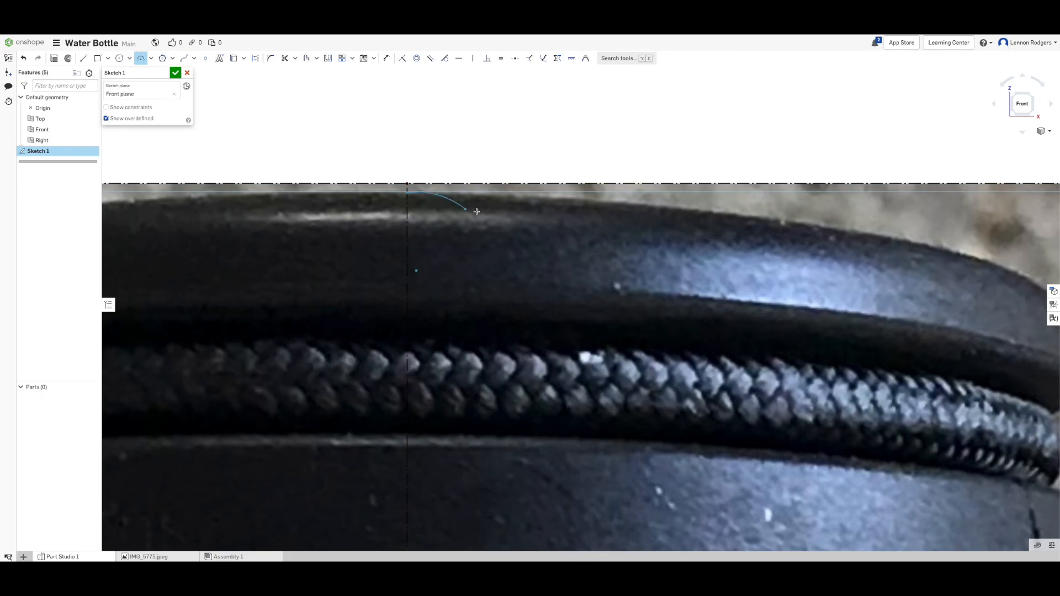
scroll(953, 266, down, 2)
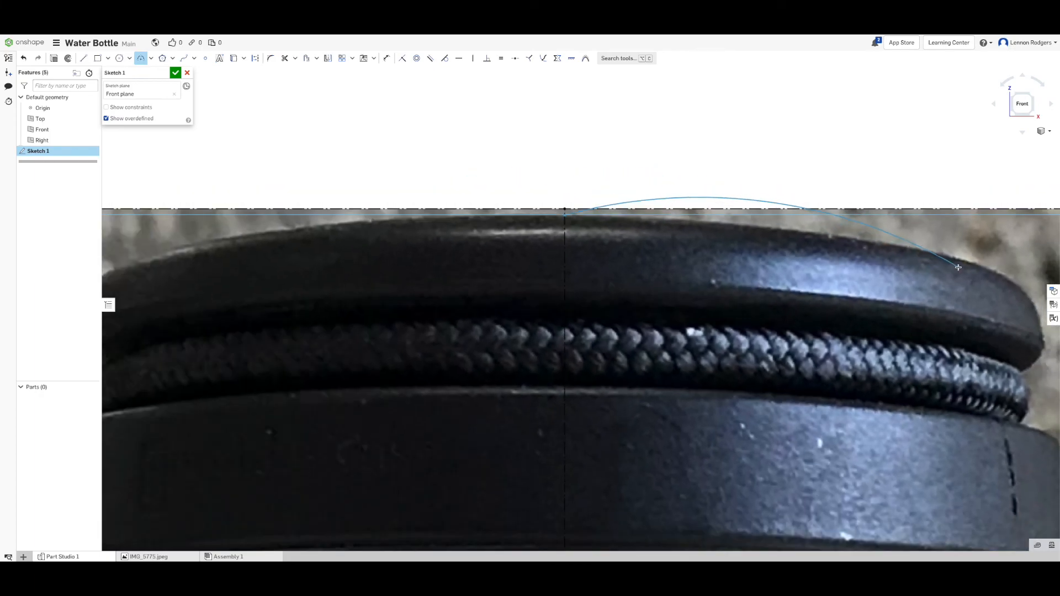
click(997, 270)
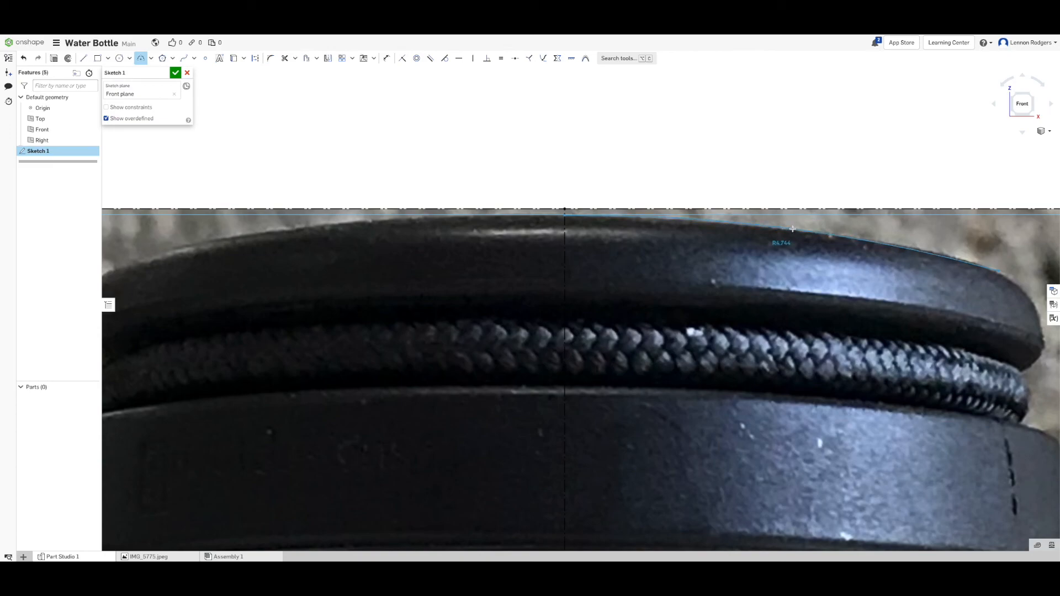
click(793, 228)
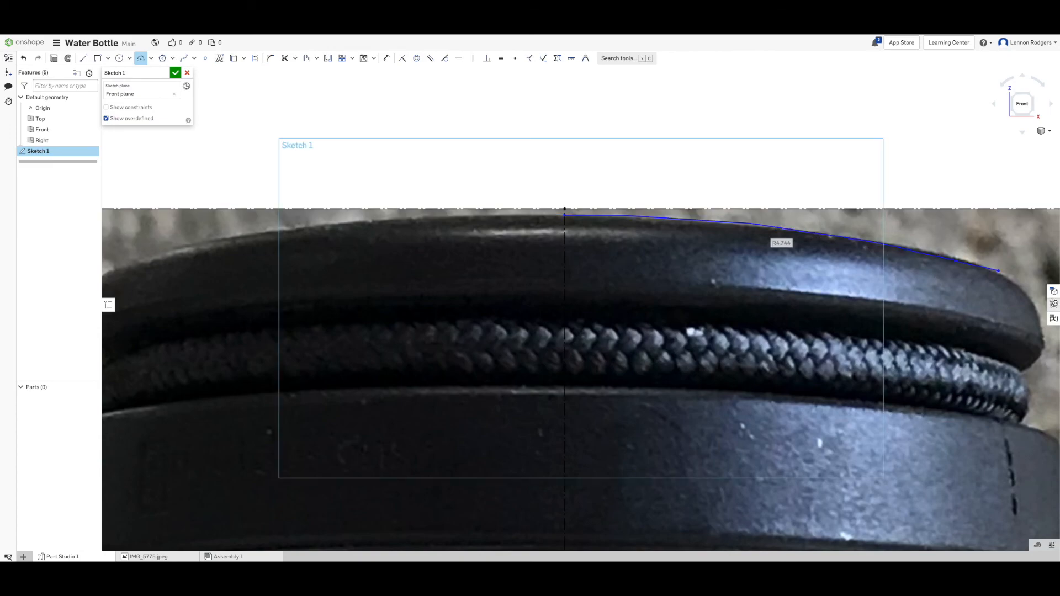
Step: Trace the bottle's right silhouette with splines from the arc's end around the lid, cord, neck and body to the centerline at the base
click(183, 60)
scroll(966, 308, down, 2)
middle_drag(974, 300, 689, 236)
click(707, 213)
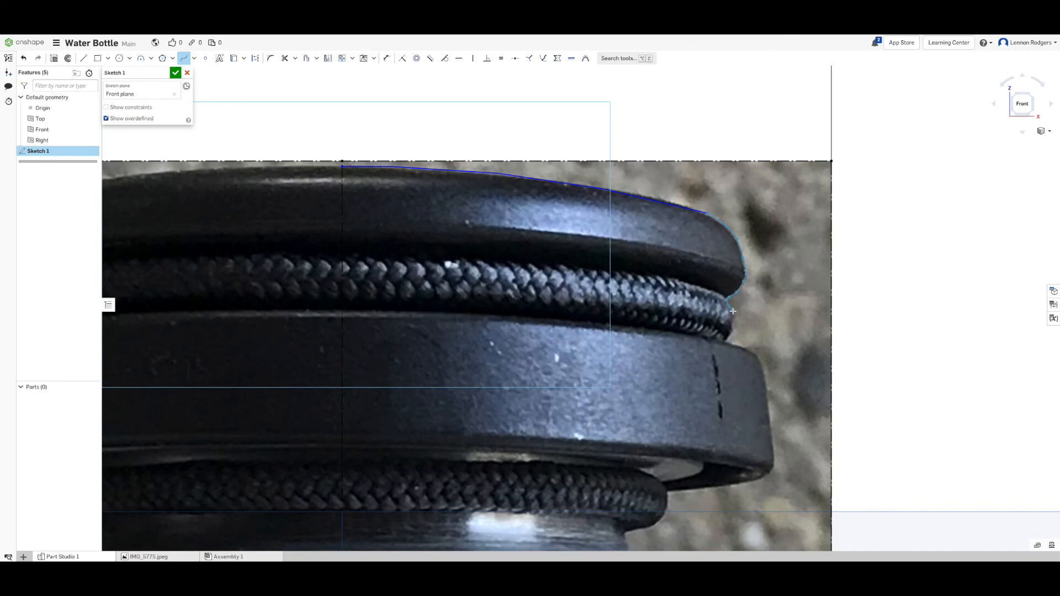
click(725, 341)
click(760, 357)
click(769, 389)
click(775, 469)
key(Escape)
key(f)
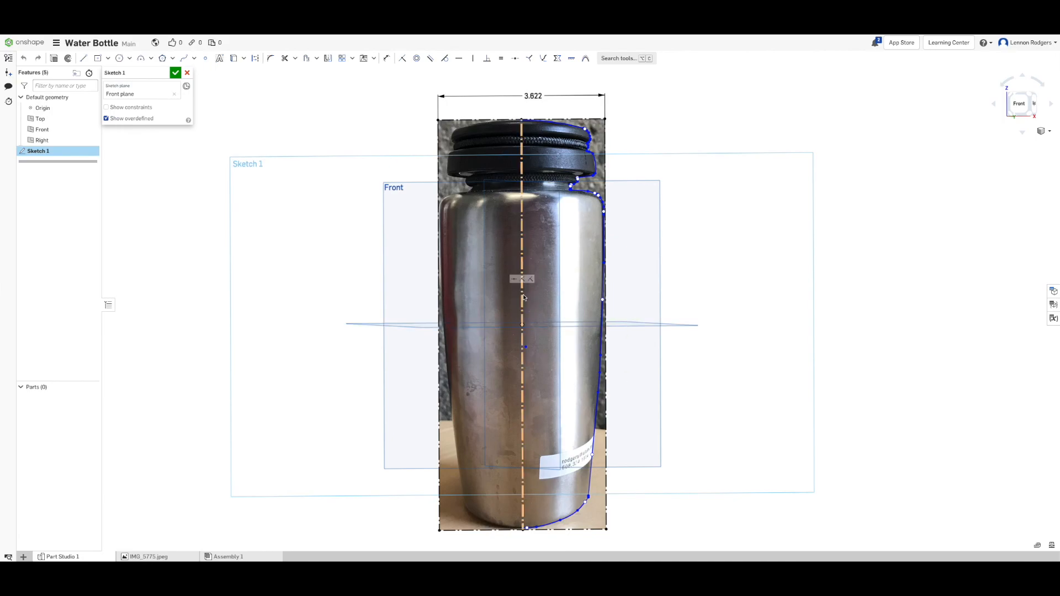
Step: Draw a vertical line along the centerline from the arc's start at the lid to the profile's lower endpoint at the base
scroll(522, 132, up, 5)
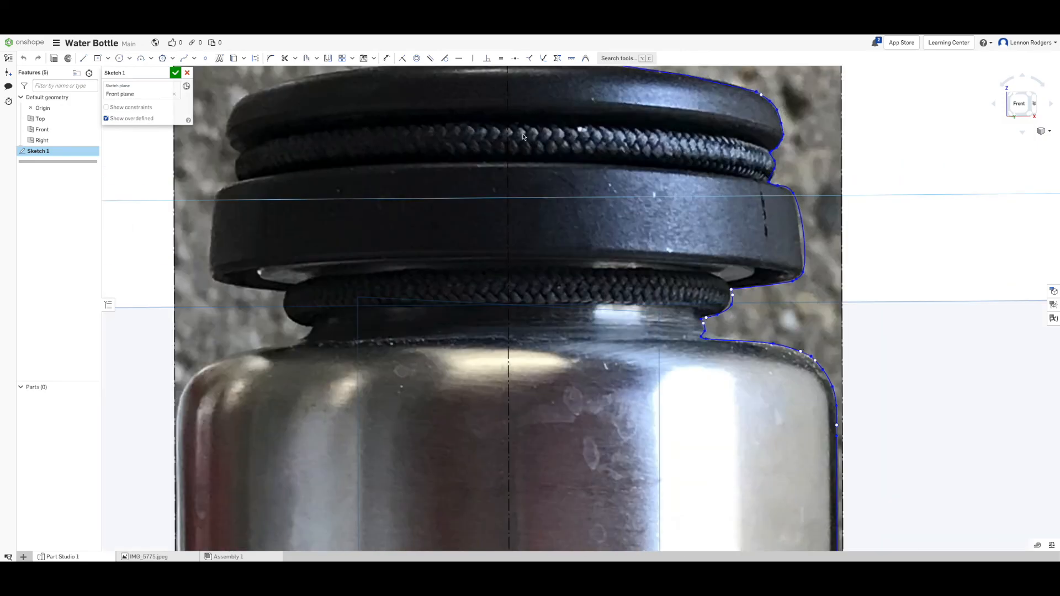
middle_drag(514, 113, 508, 193)
scroll(506, 156, up, 1)
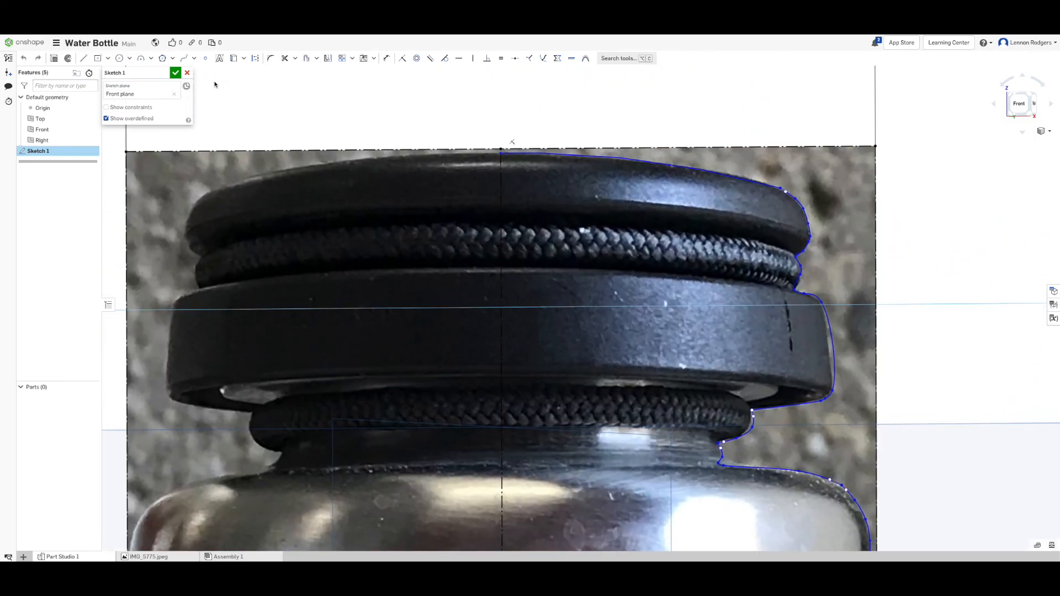
click(84, 59)
scroll(506, 179, down, 9)
scroll(480, 246, up, 5)
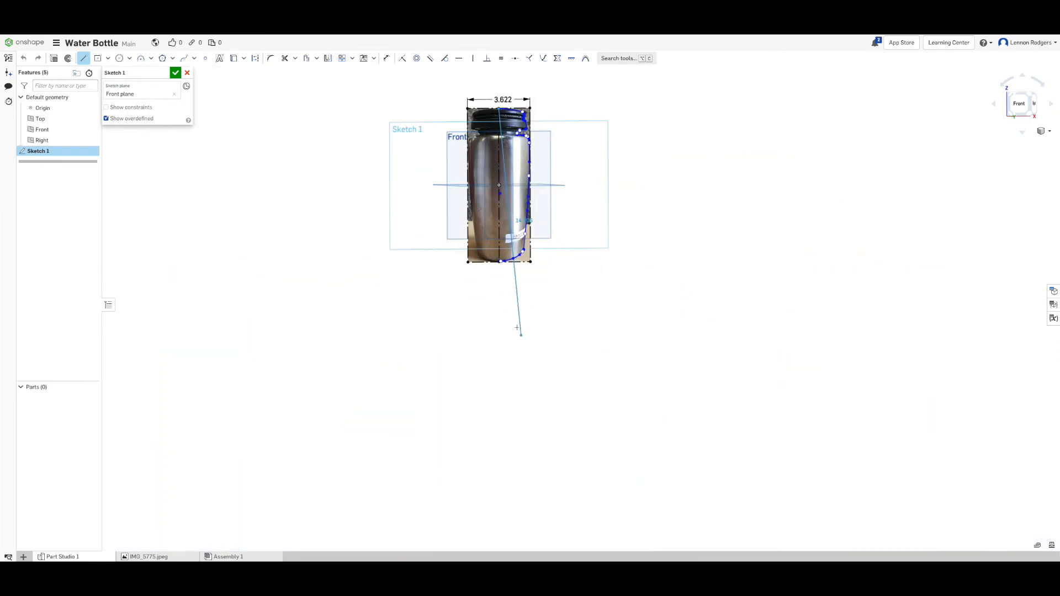
scroll(501, 223, up, 5)
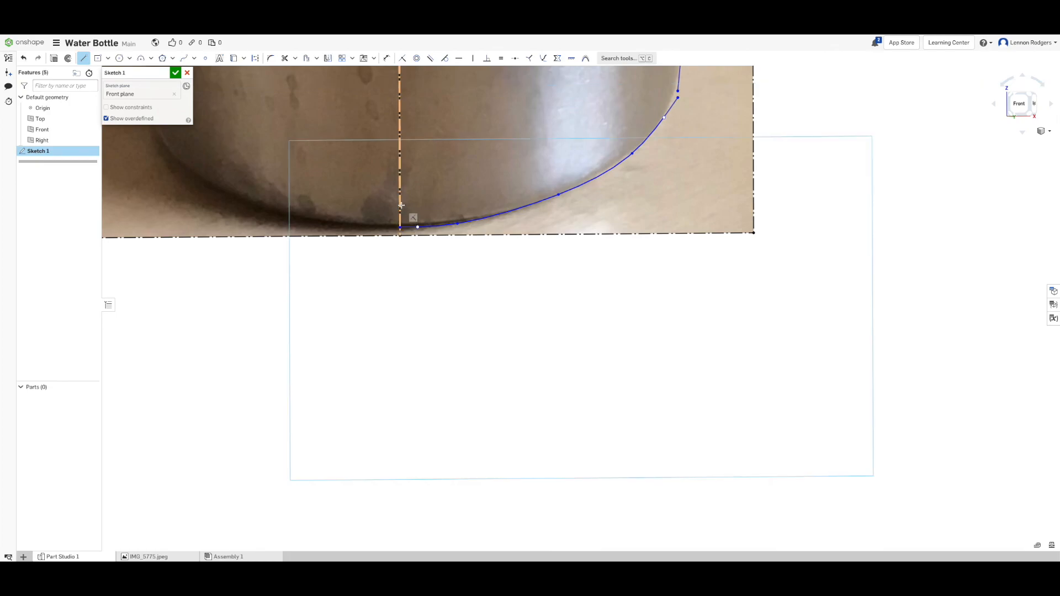
right_click(401, 207)
click(431, 257)
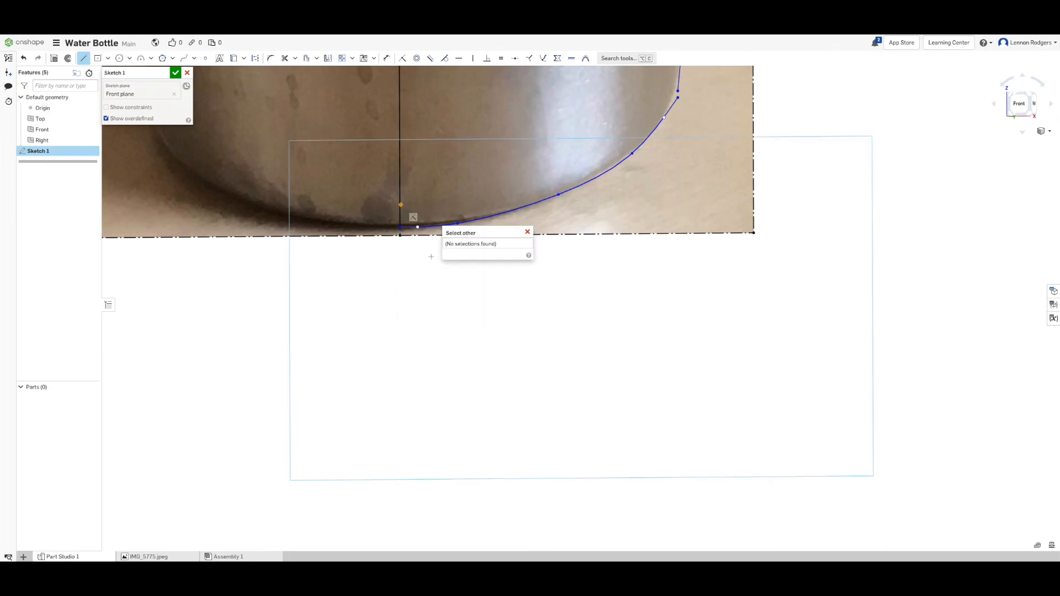
click(527, 232)
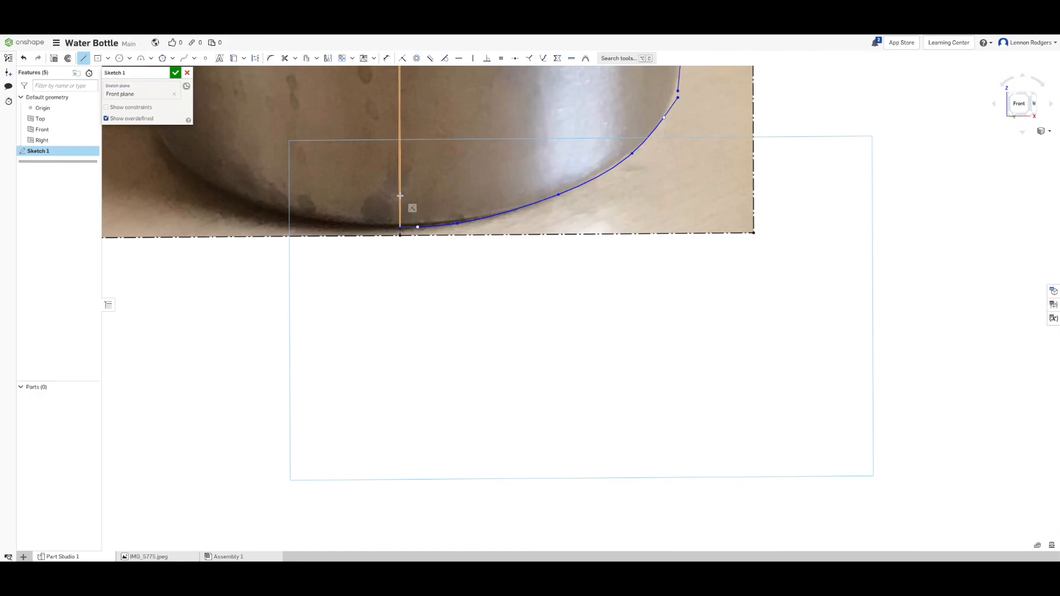
Step: Convert the vertical line along the bottle's axis to construction geometry and finish the sketch
right_click(400, 197)
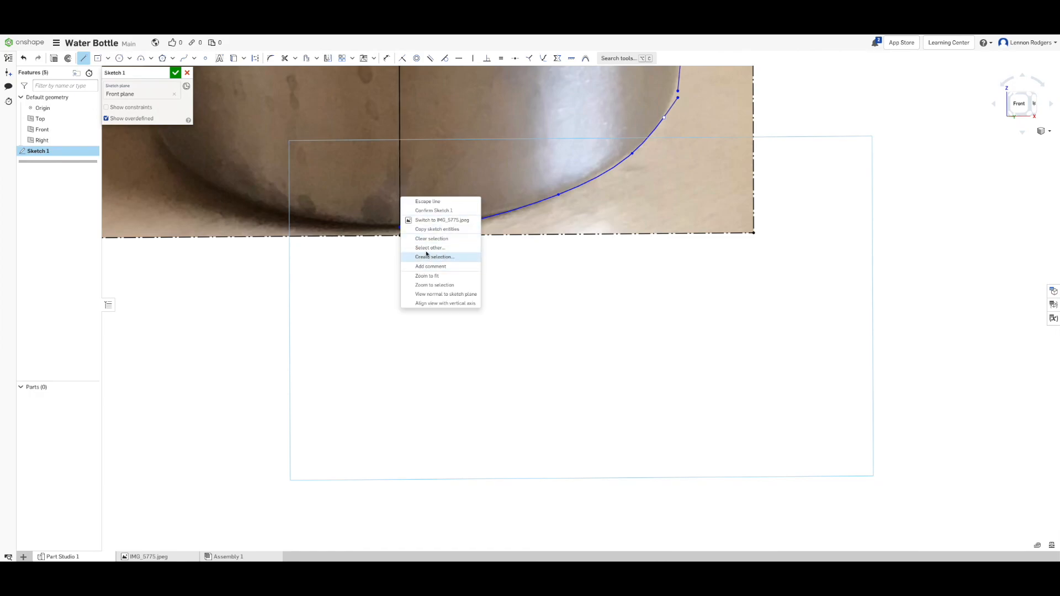
click(427, 275)
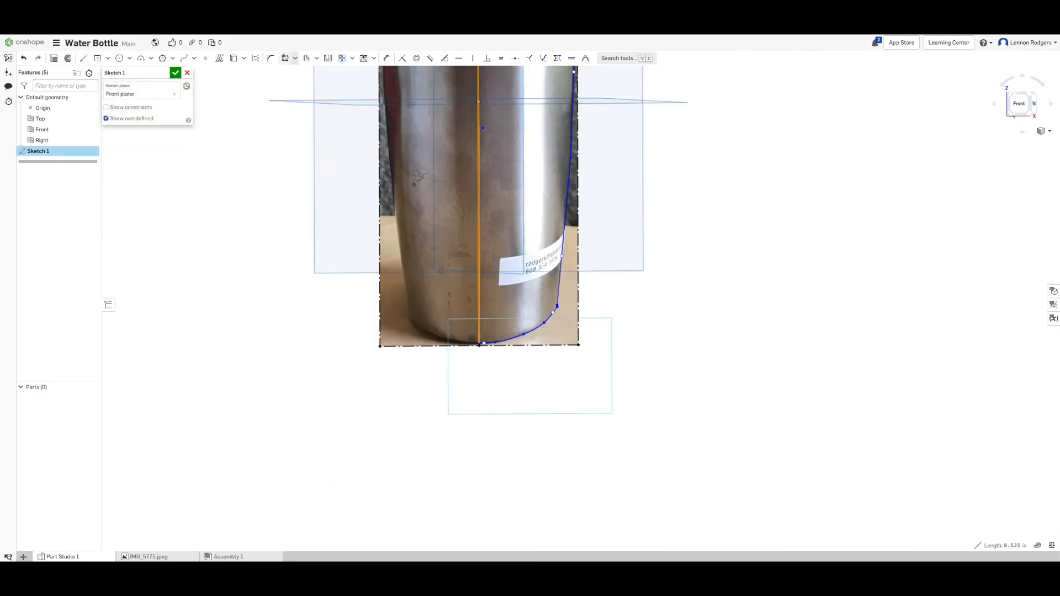
click(255, 58)
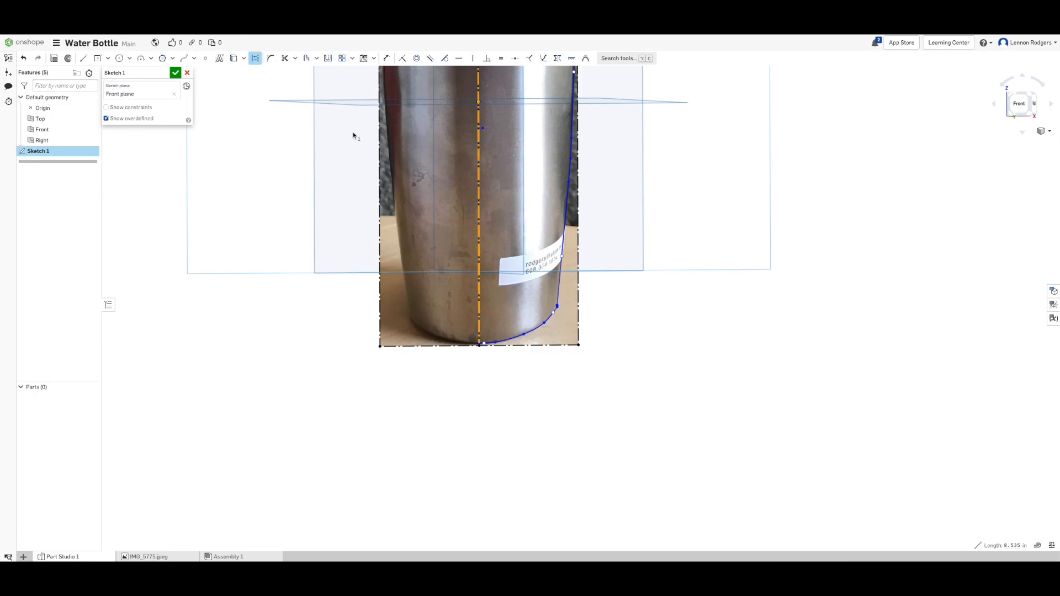
click(175, 73)
Step: Revolve all the curves of Sketch 1 a full turn about the vertical centerline as a new surface
scroll(500, 209, down, 2)
middle_drag(504, 227, 512, 376)
scroll(511, 376, up, 1)
scroll(511, 301, up, 1)
scroll(512, 300, down, 3)
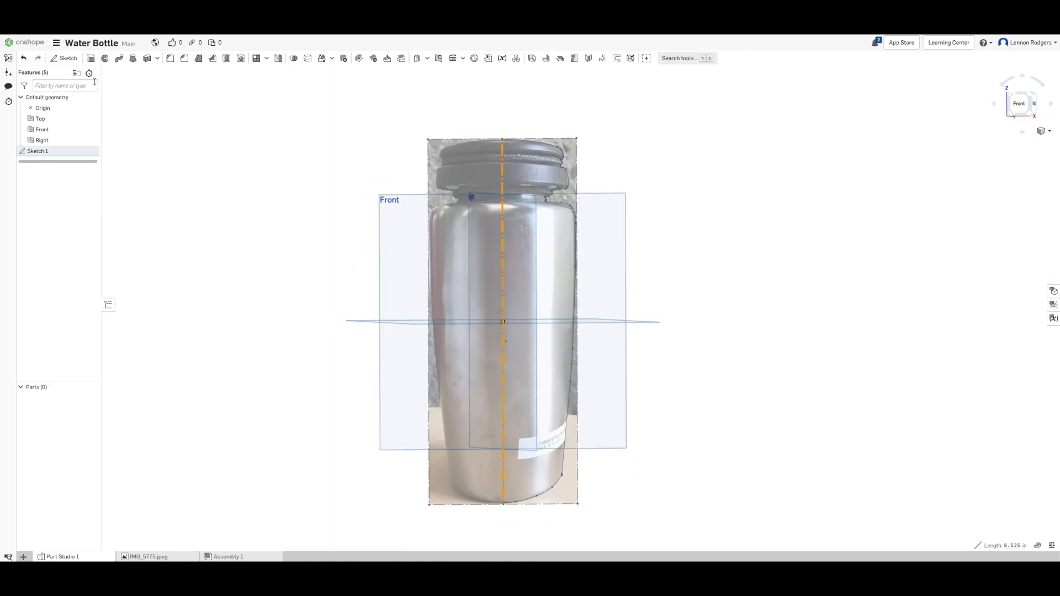
click(105, 59)
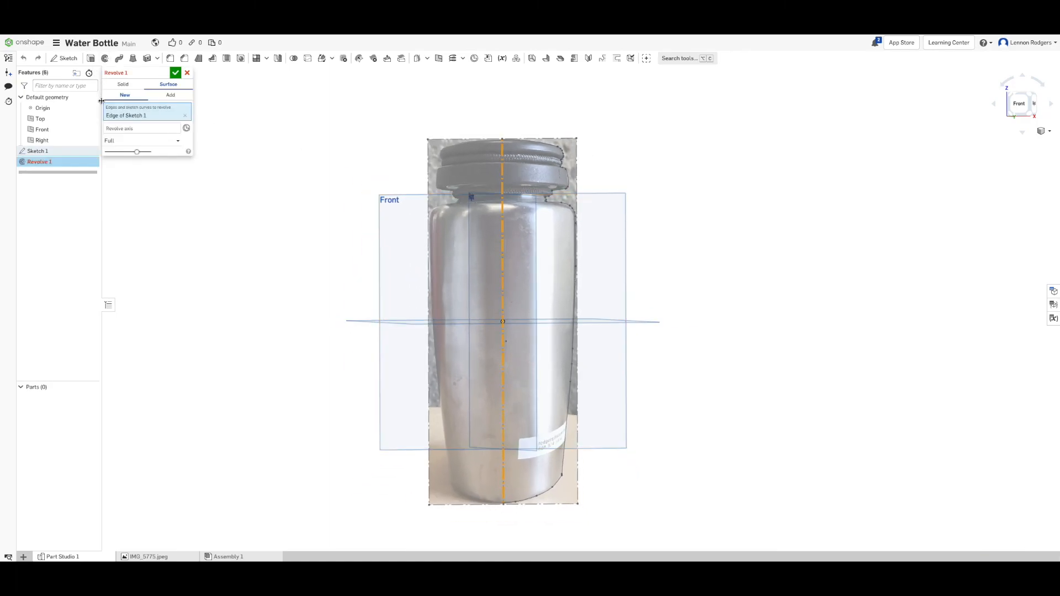
click(185, 116)
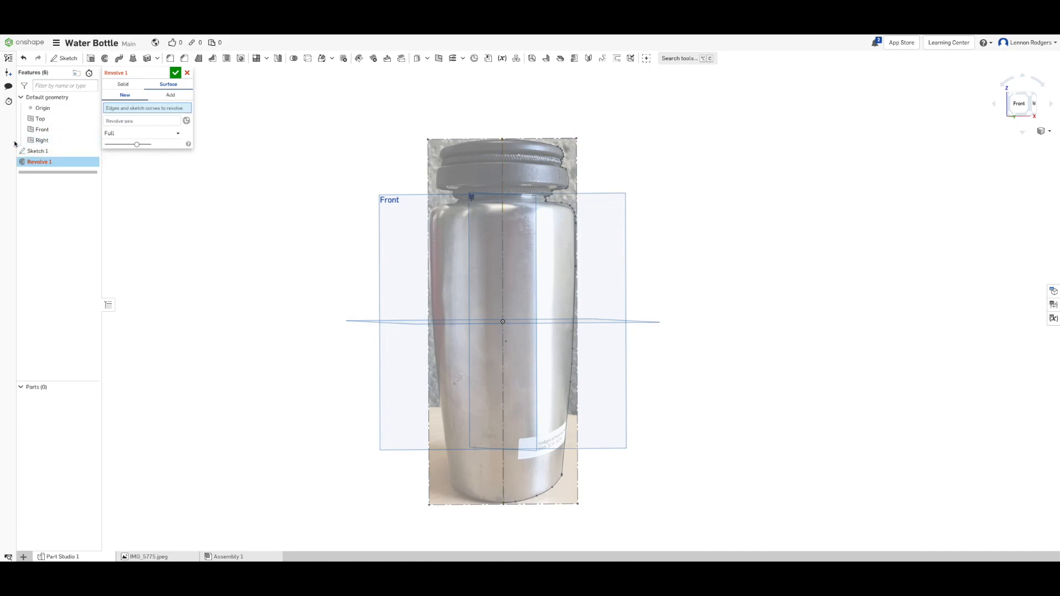
click(44, 151)
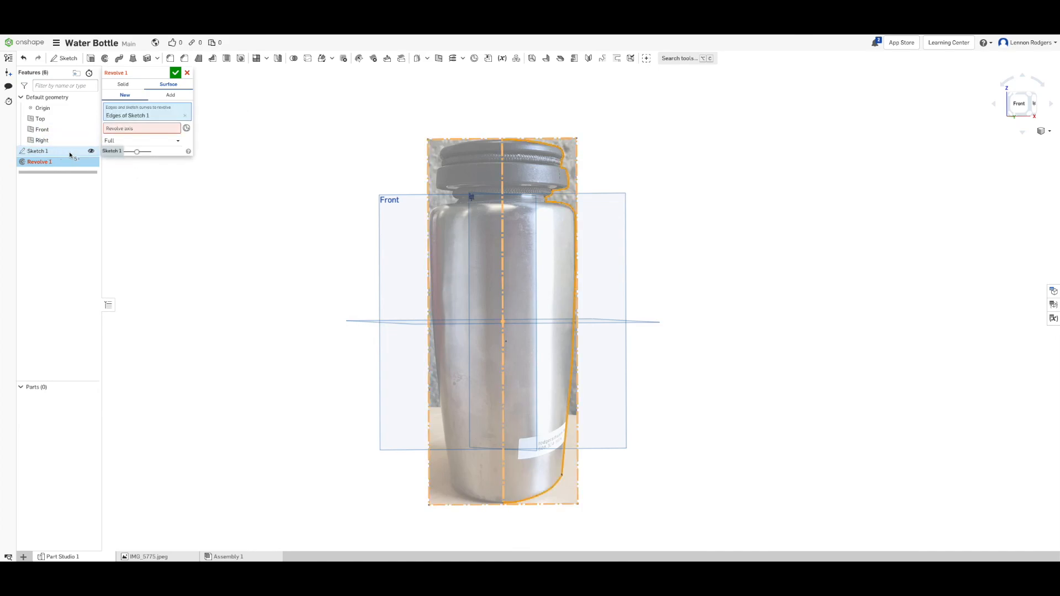
click(146, 132)
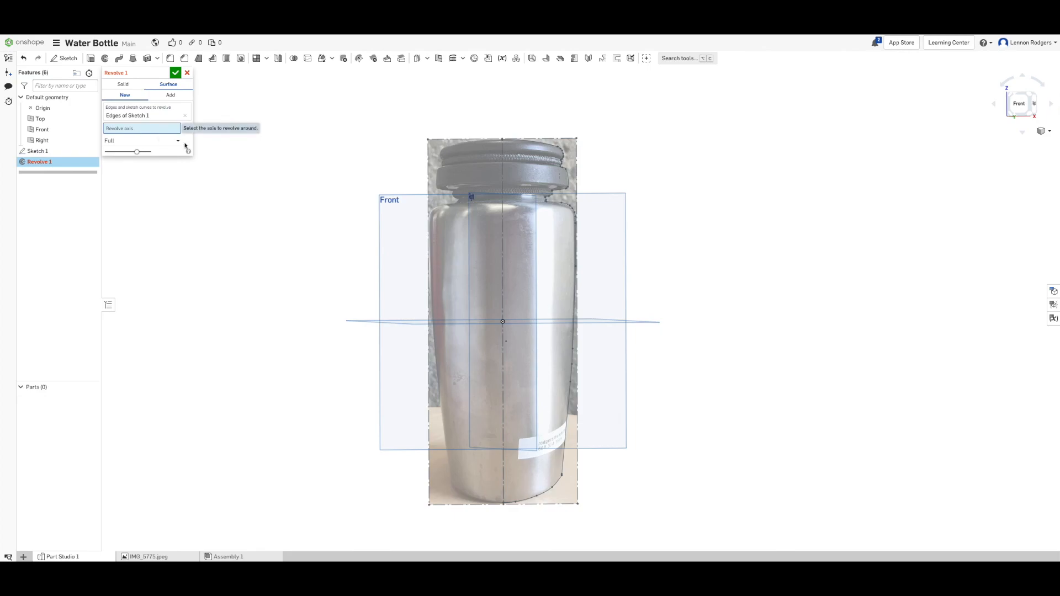
click(503, 259)
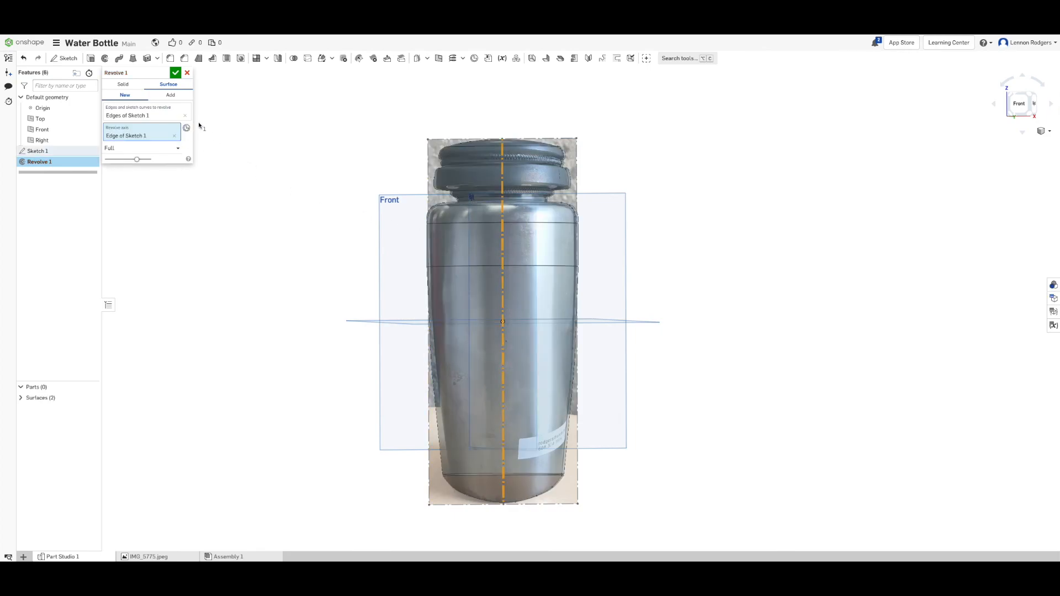
click(173, 75)
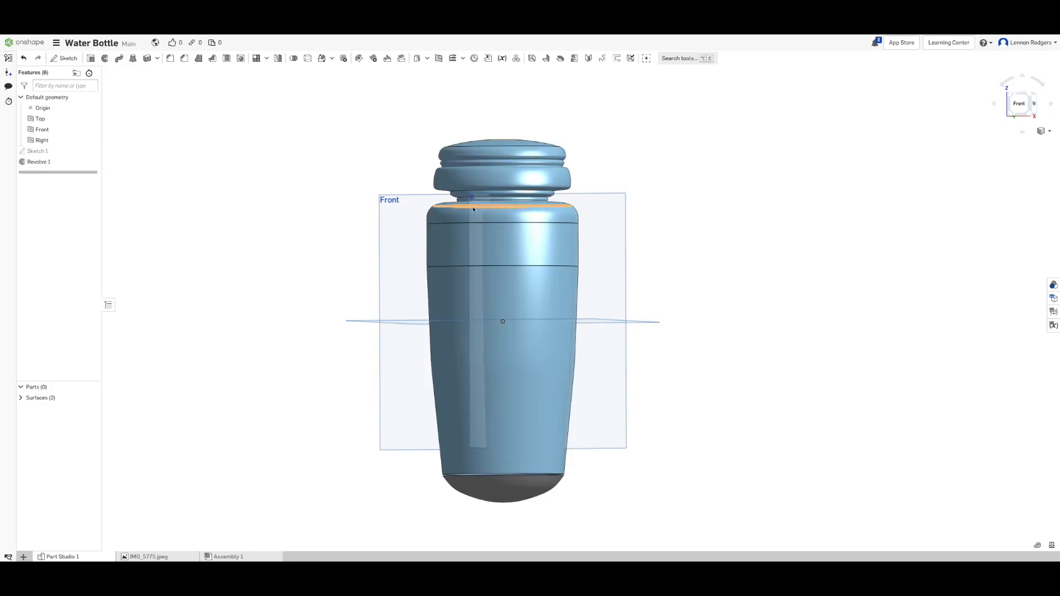
mouse_move(514, 217)
right_down()
mouse_move(491, 236)
mouse_move(535, 219)
right_up()
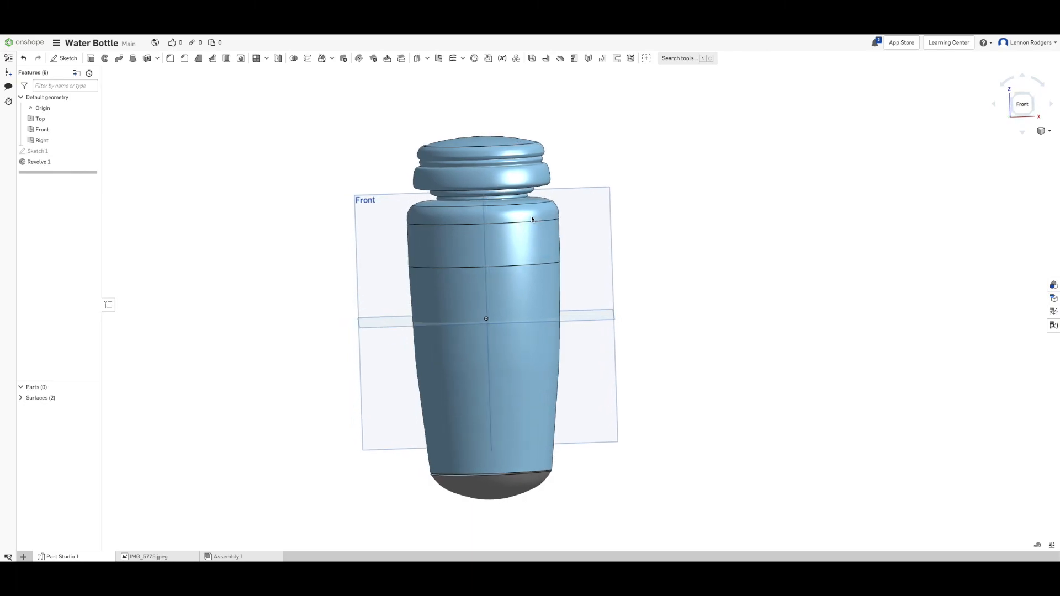
mouse_move(529, 499)
right_down()
mouse_move(561, 497)
mouse_move(543, 501)
right_up()
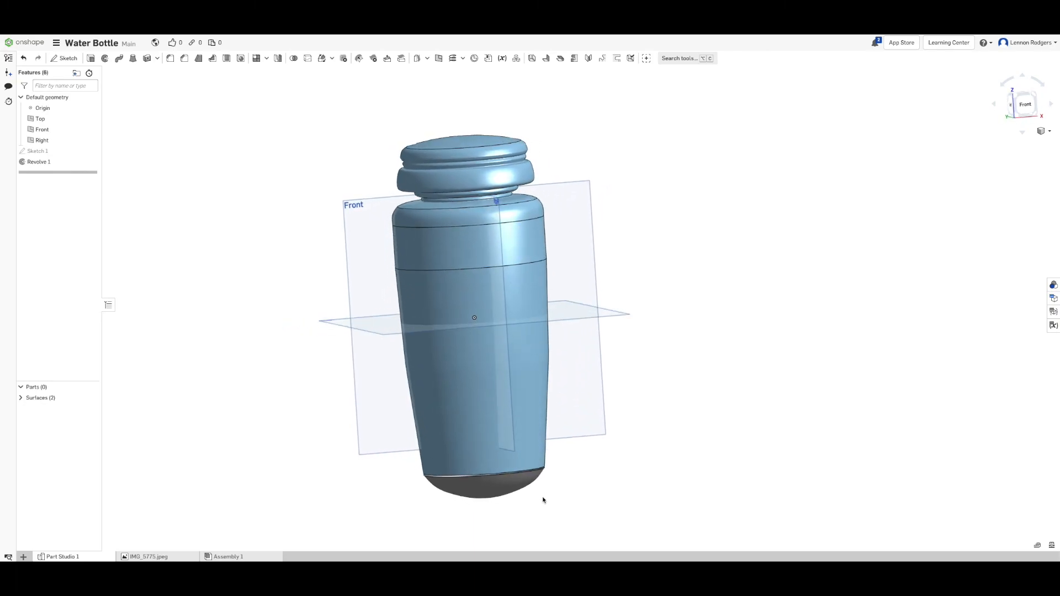
right_drag(477, 479, 475, 489)
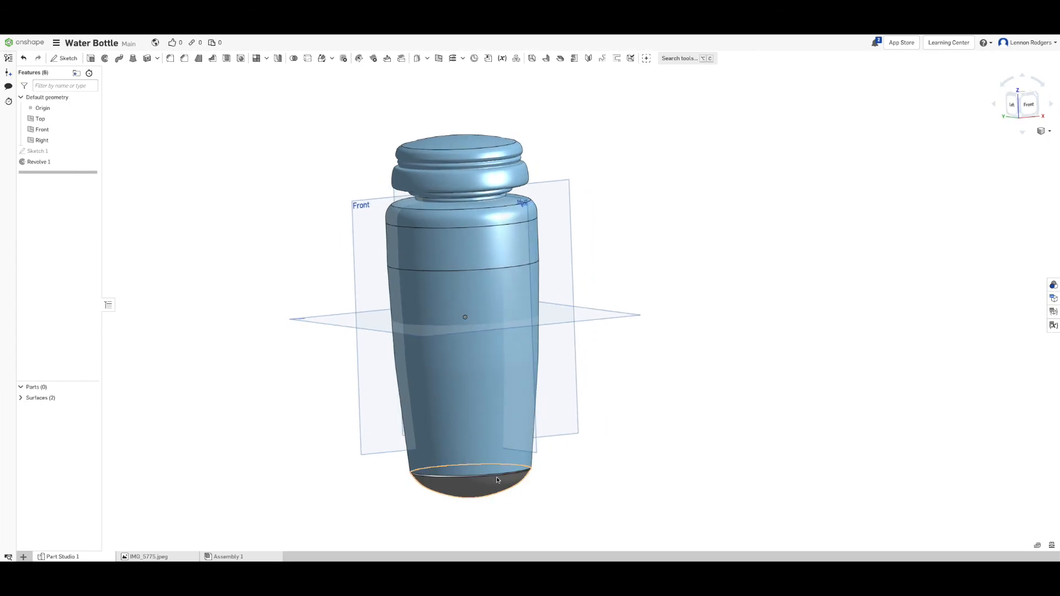
mouse_move(551, 359)
right_down()
mouse_move(529, 354)
mouse_move(535, 364)
mouse_move(555, 349)
right_up()
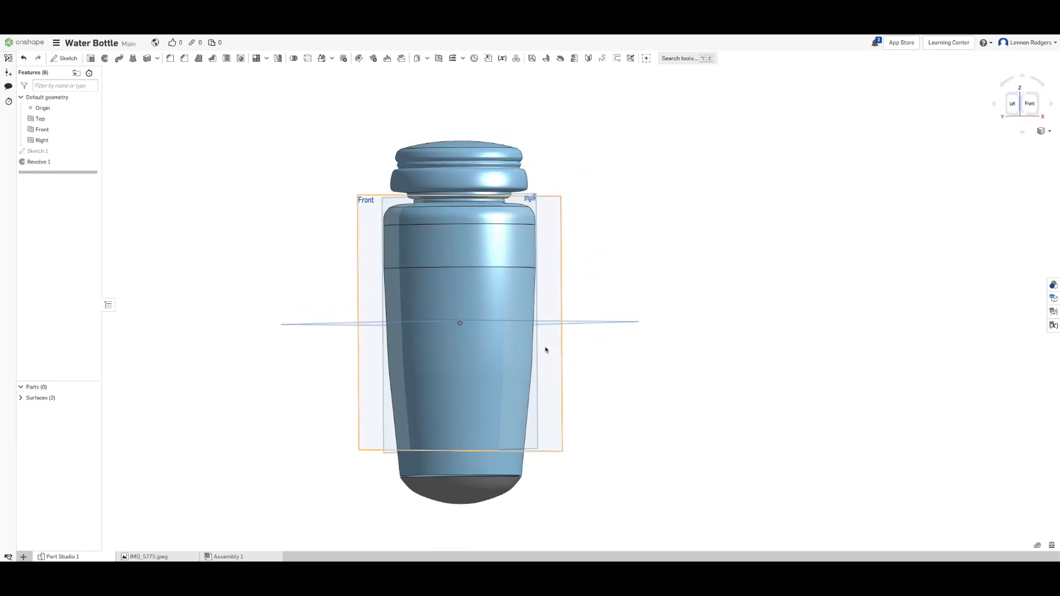